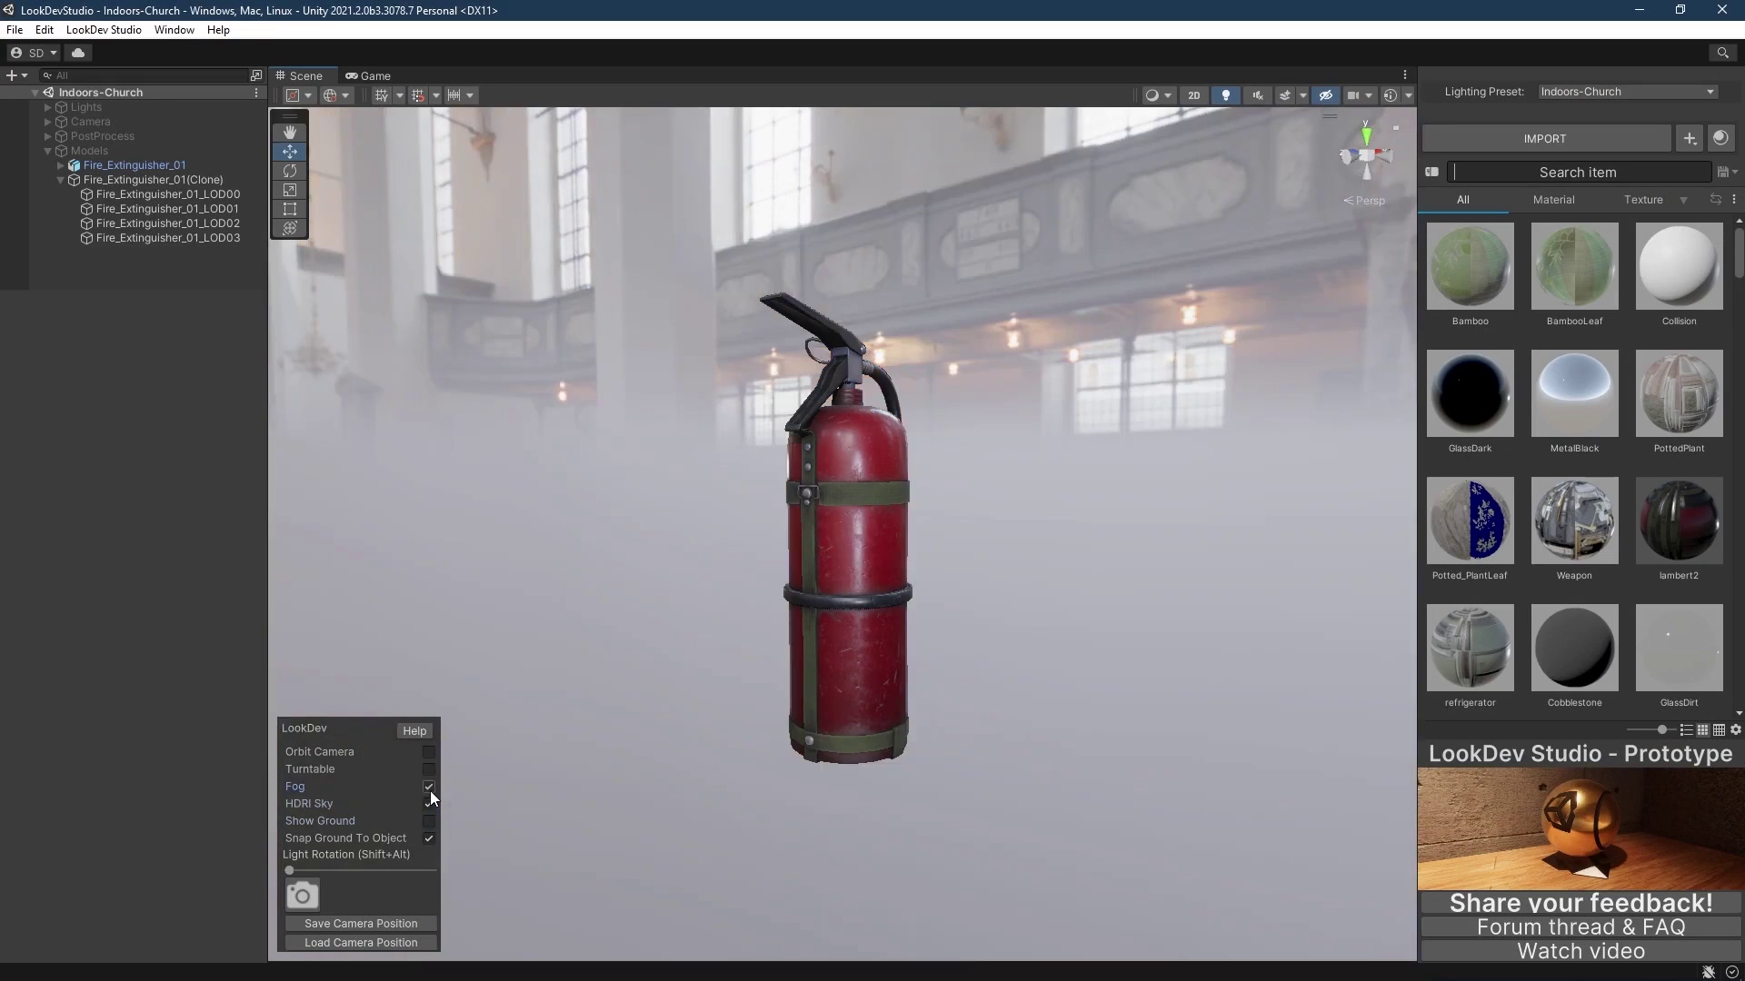
- Turn off the fog, switch lighting to Outdoors-Woods, and delete the duplicate pizza box clone
left_click(429, 788)
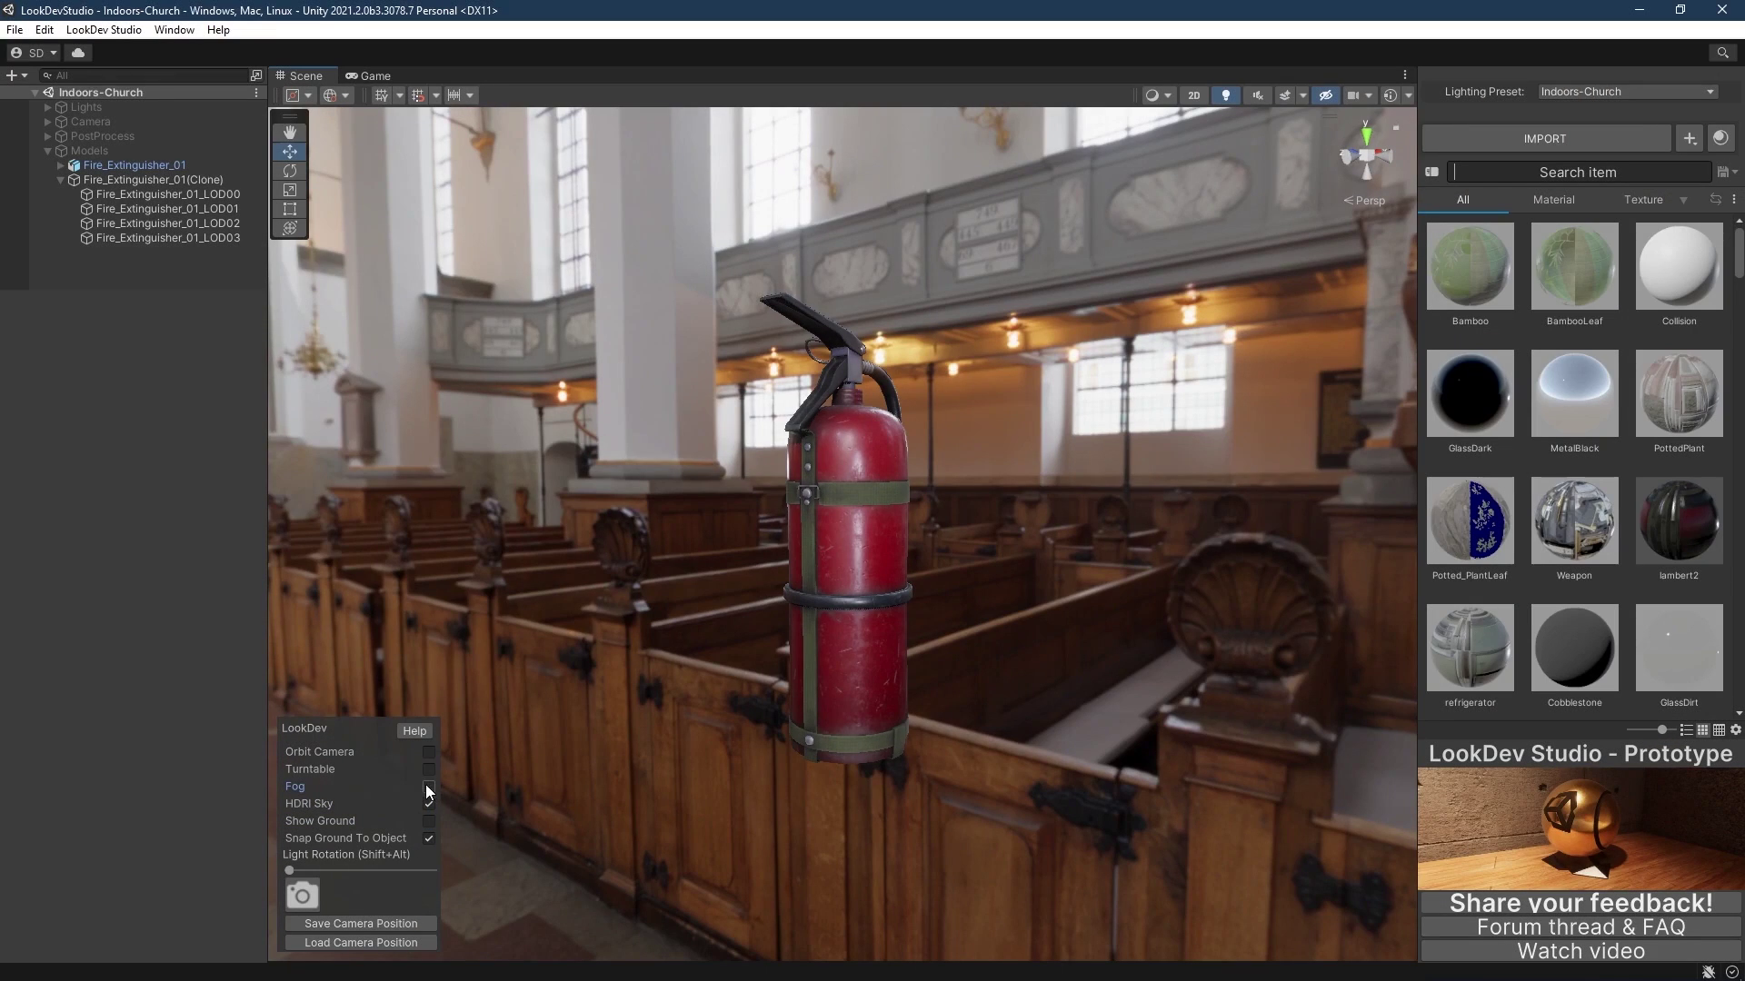
left_click(1586, 93)
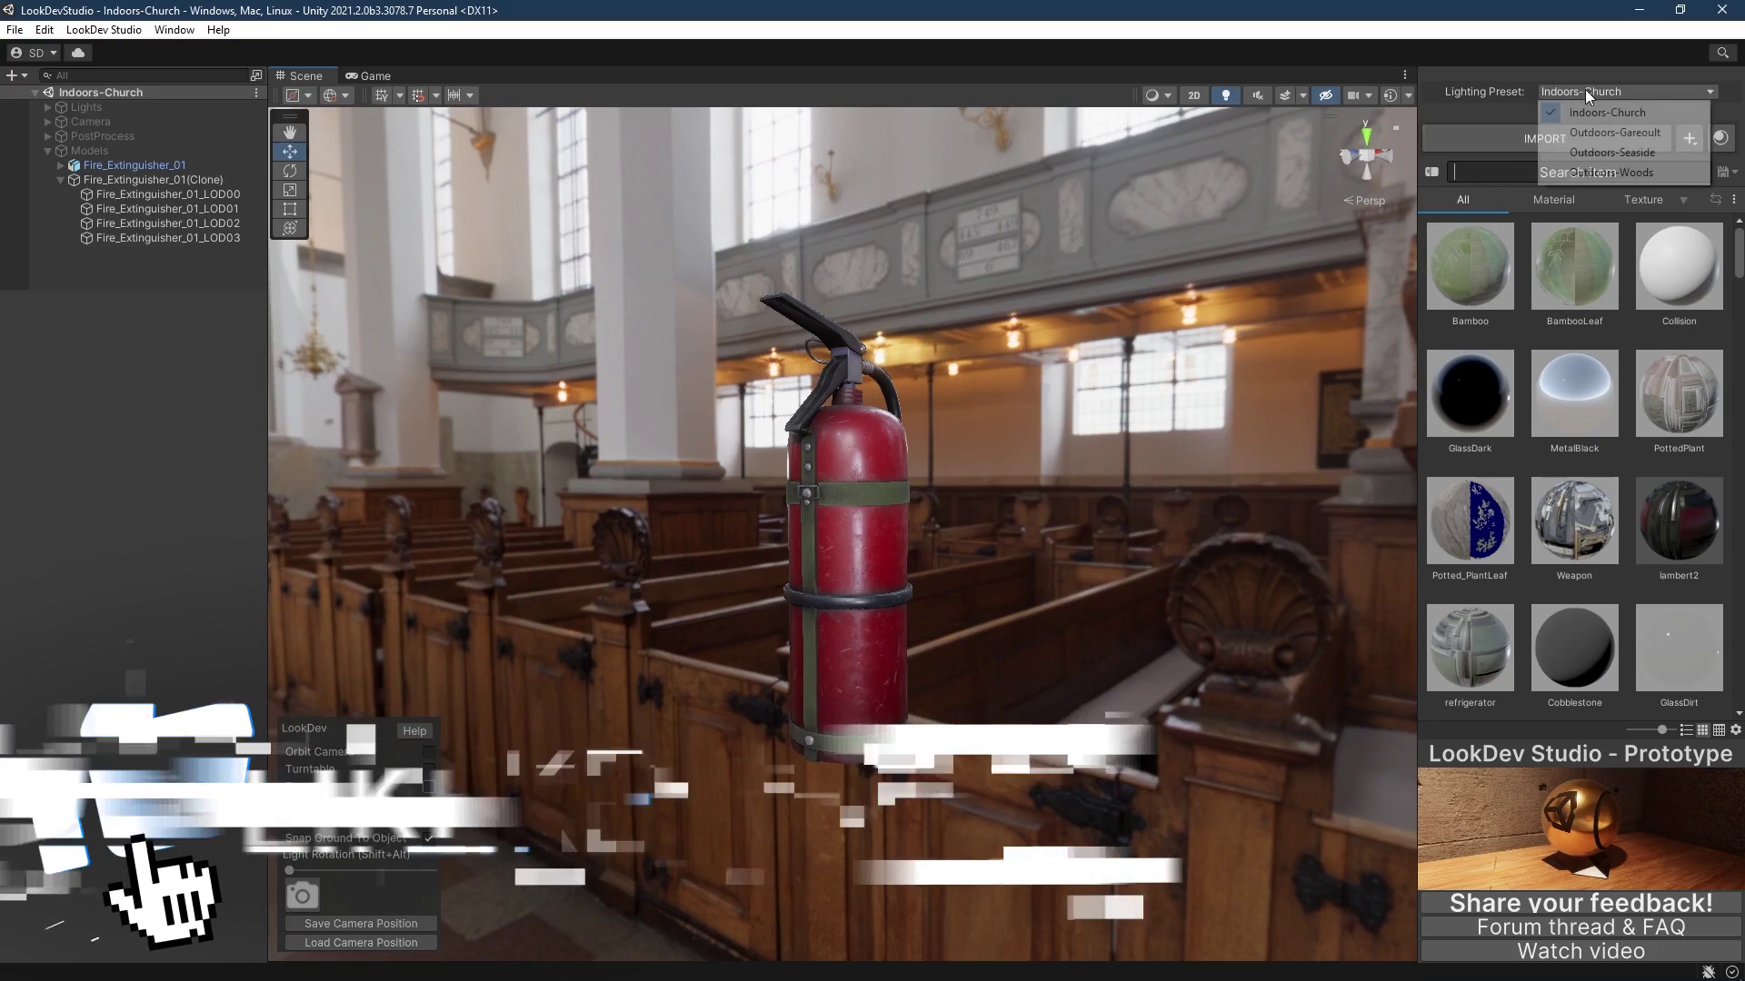
left_click(1611, 172)
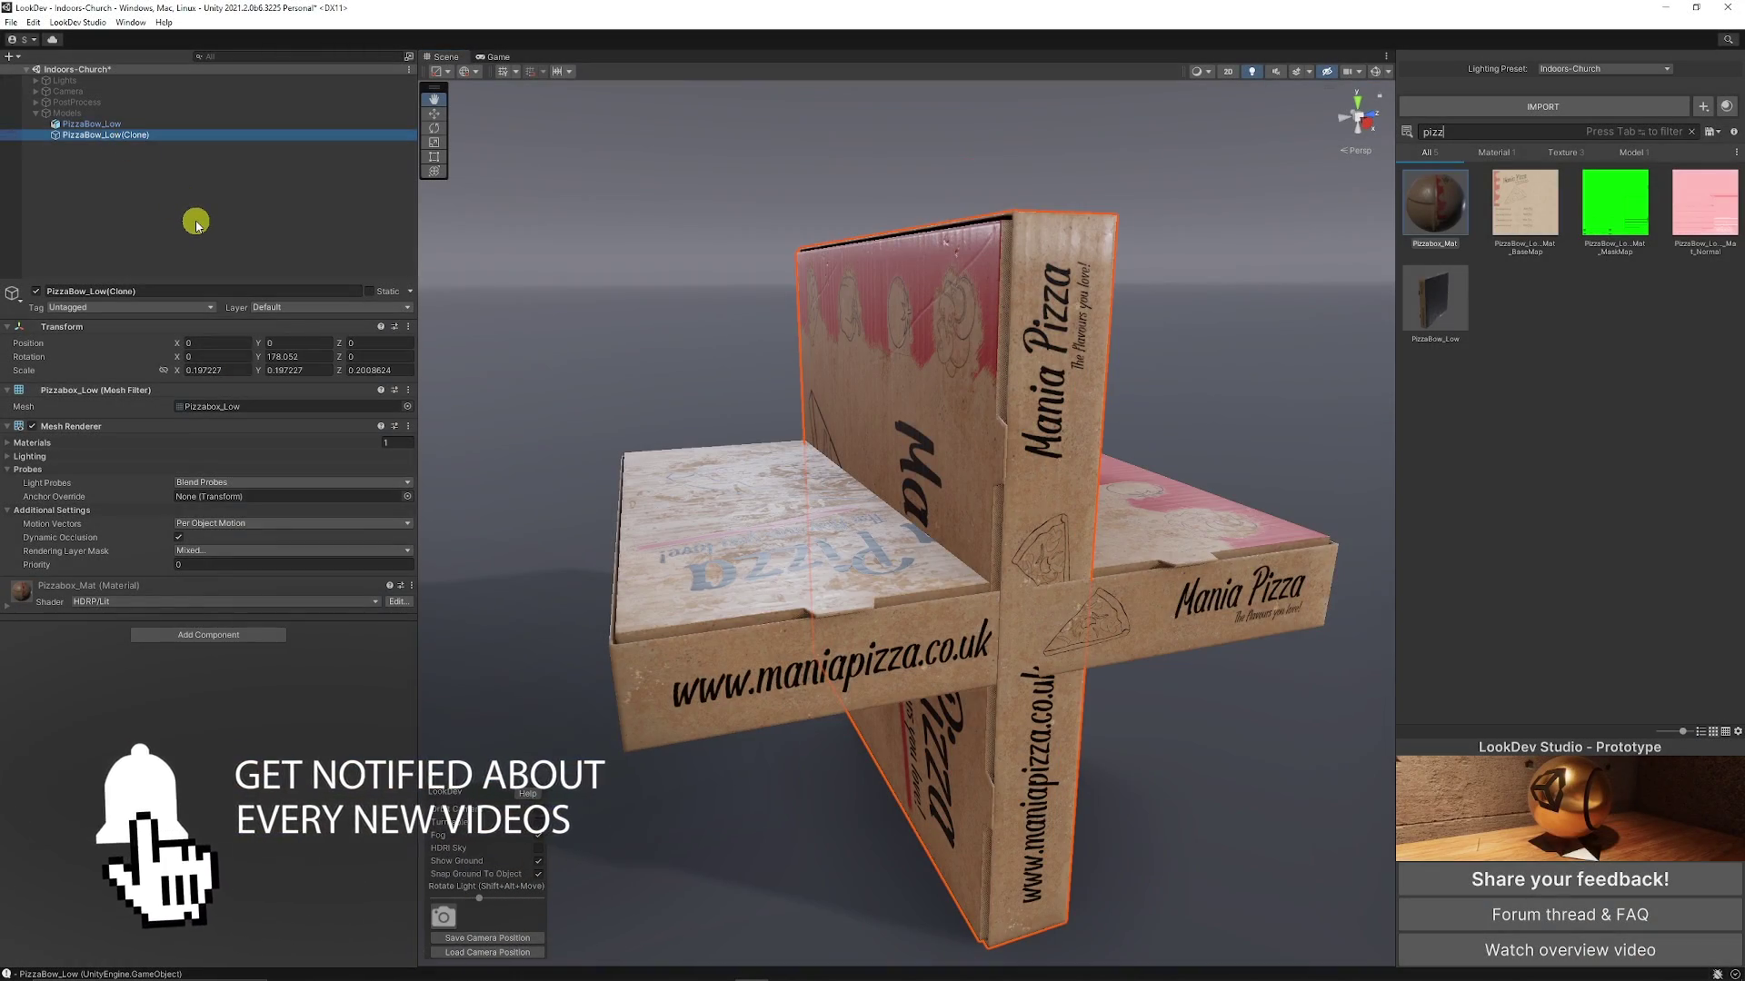
key("Delete")
left_click_drag(1235, 459, 959, 642, "alt")
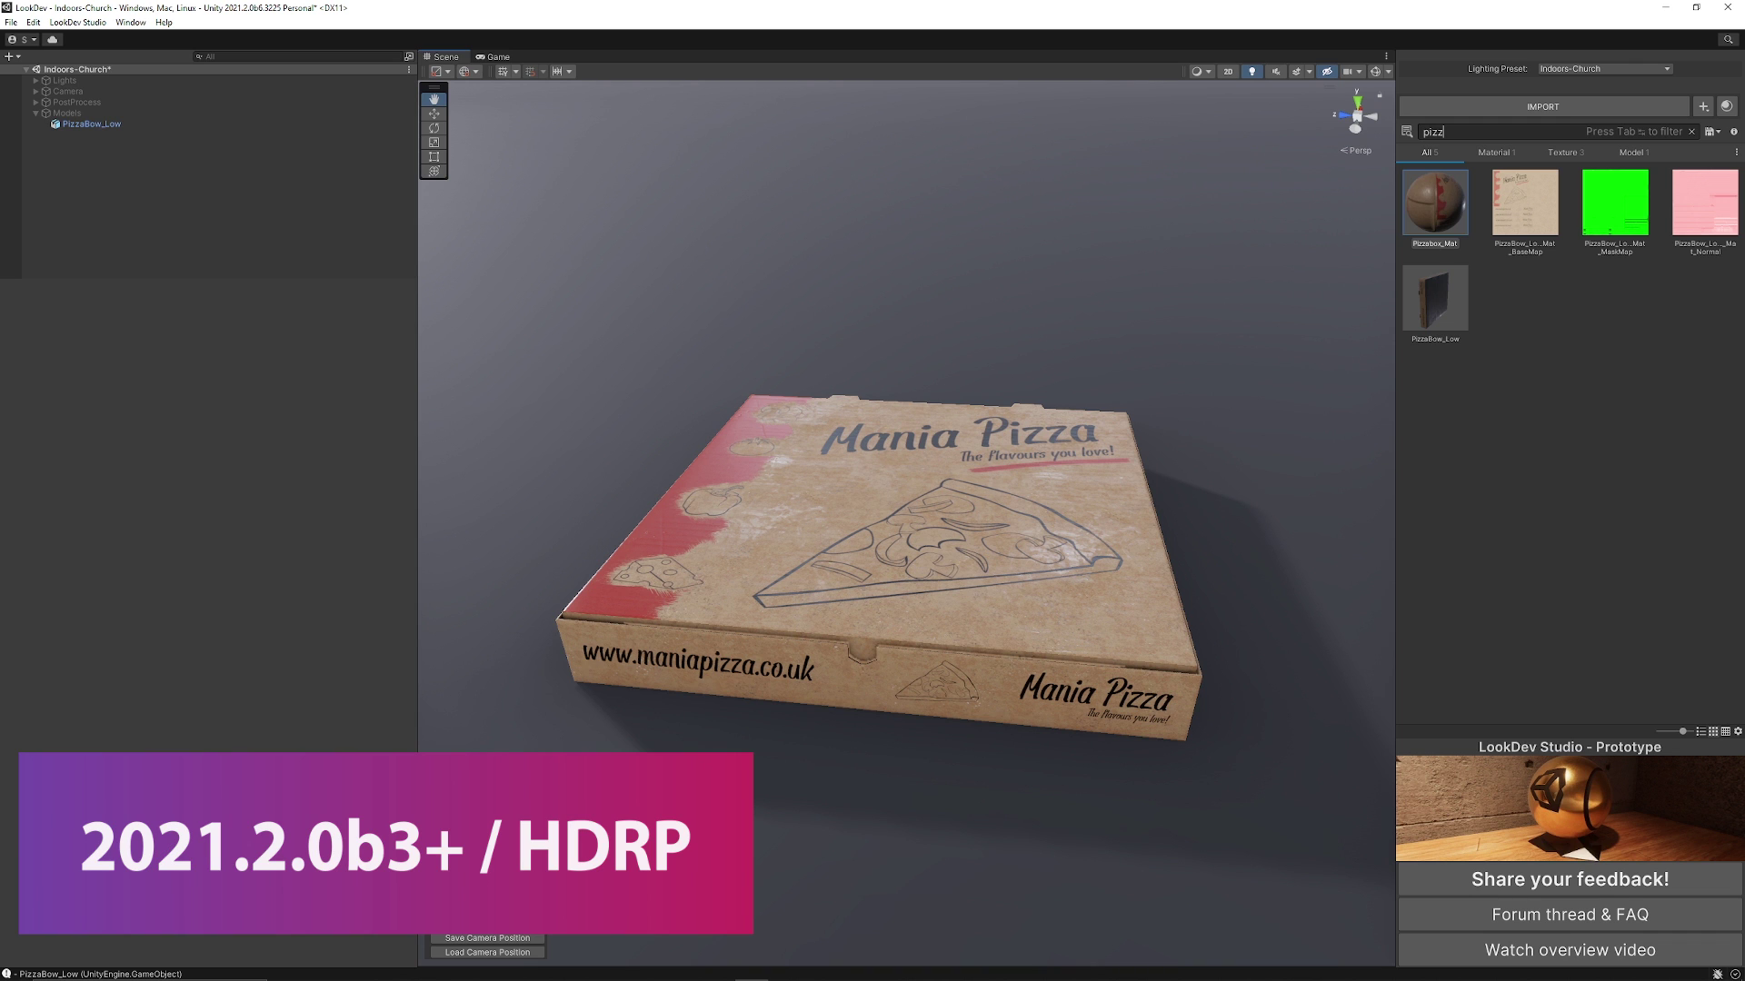
- Switch the pizza box scene's lighting preset to Outdoors-Gareoult and orbit around the box
left_click_drag(480, 900, 490, 898)
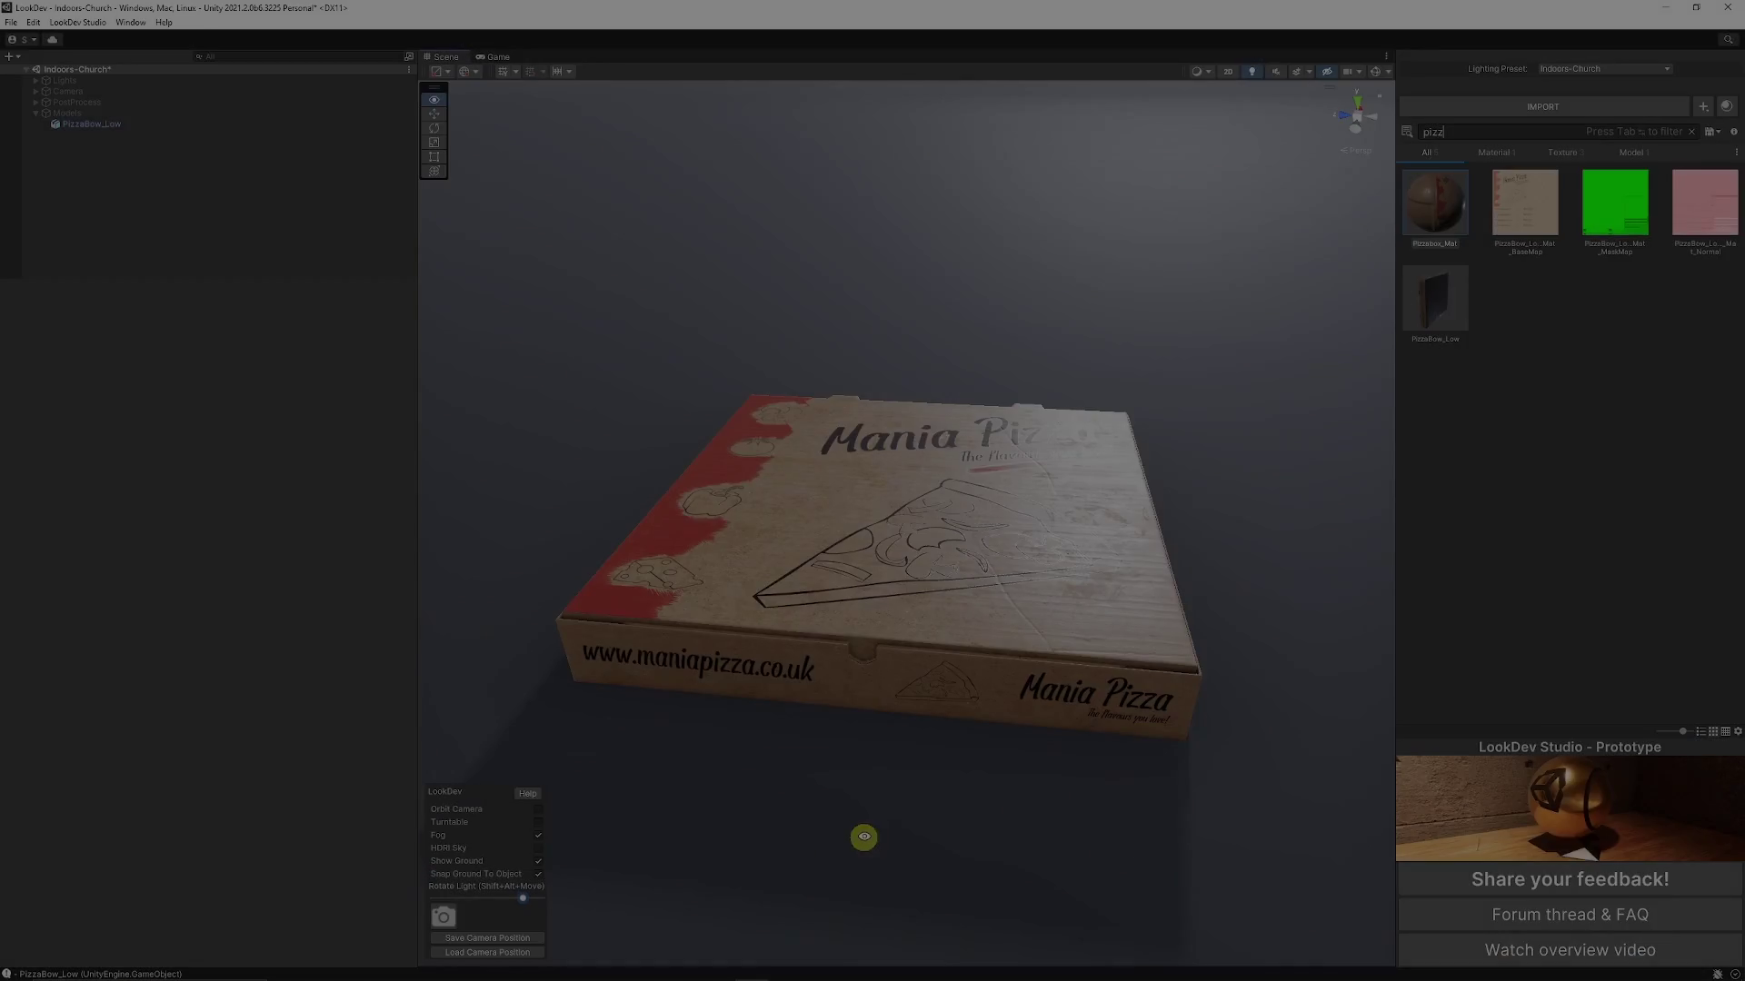
left_click_drag(860, 833, 765, 781, "alt")
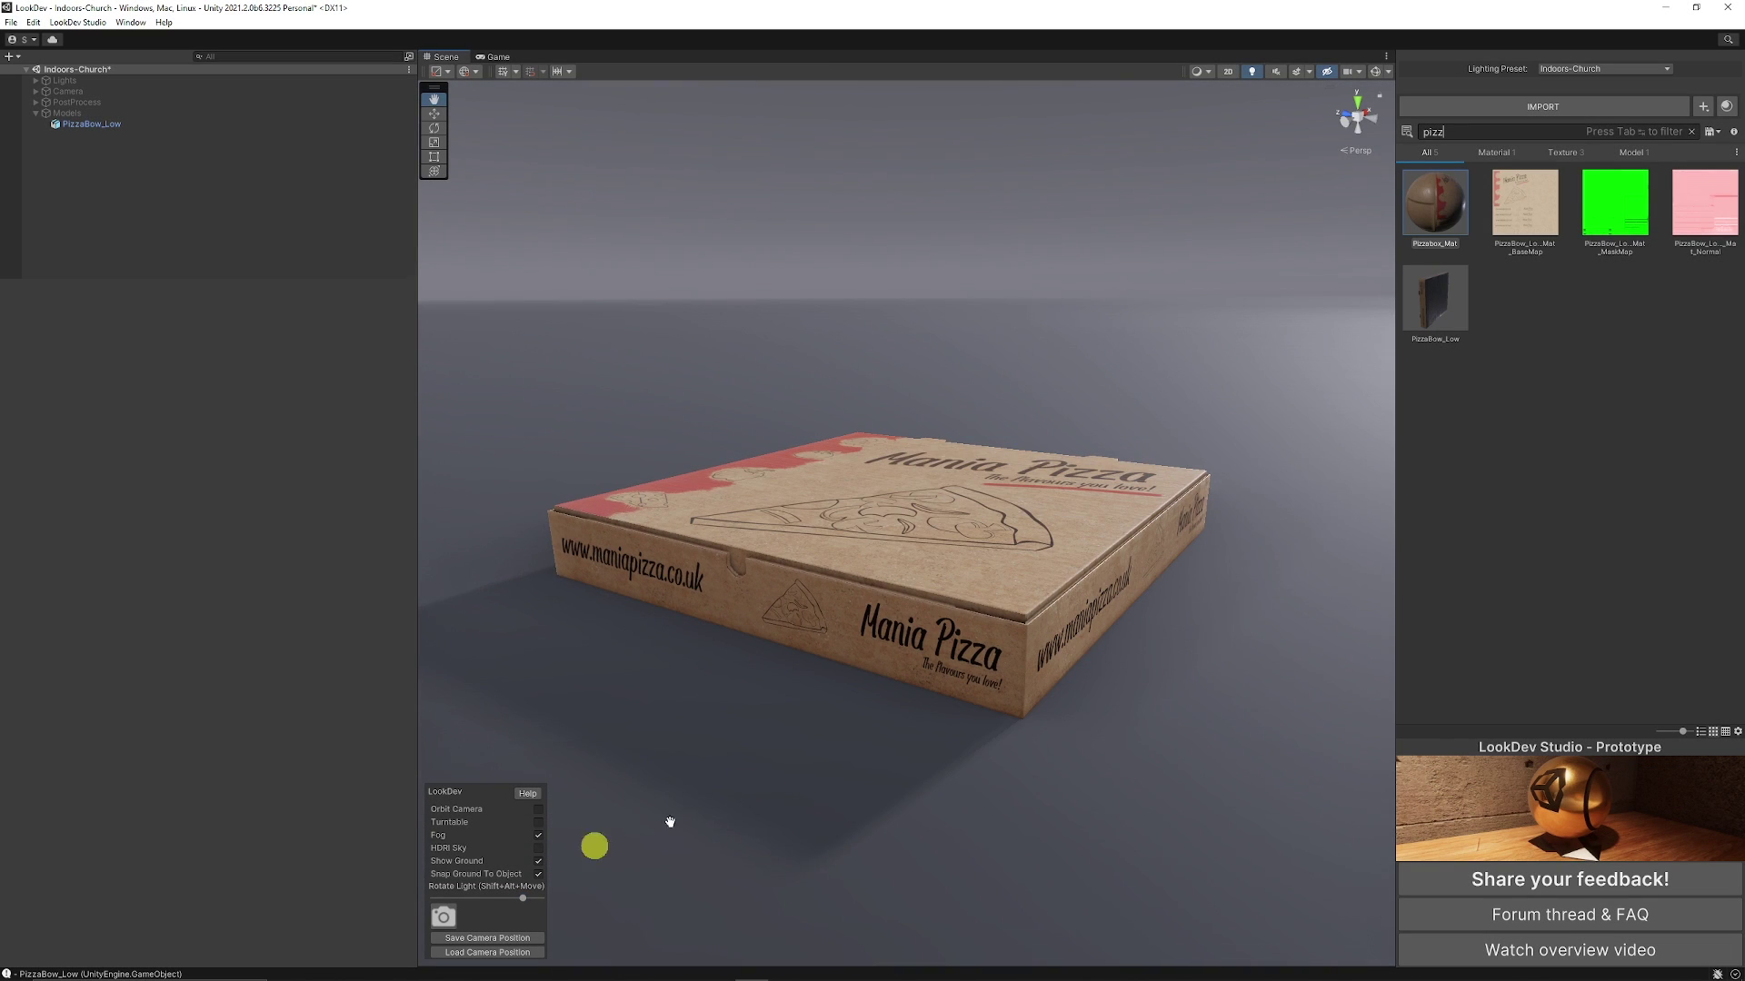
left_click(1556, 68)
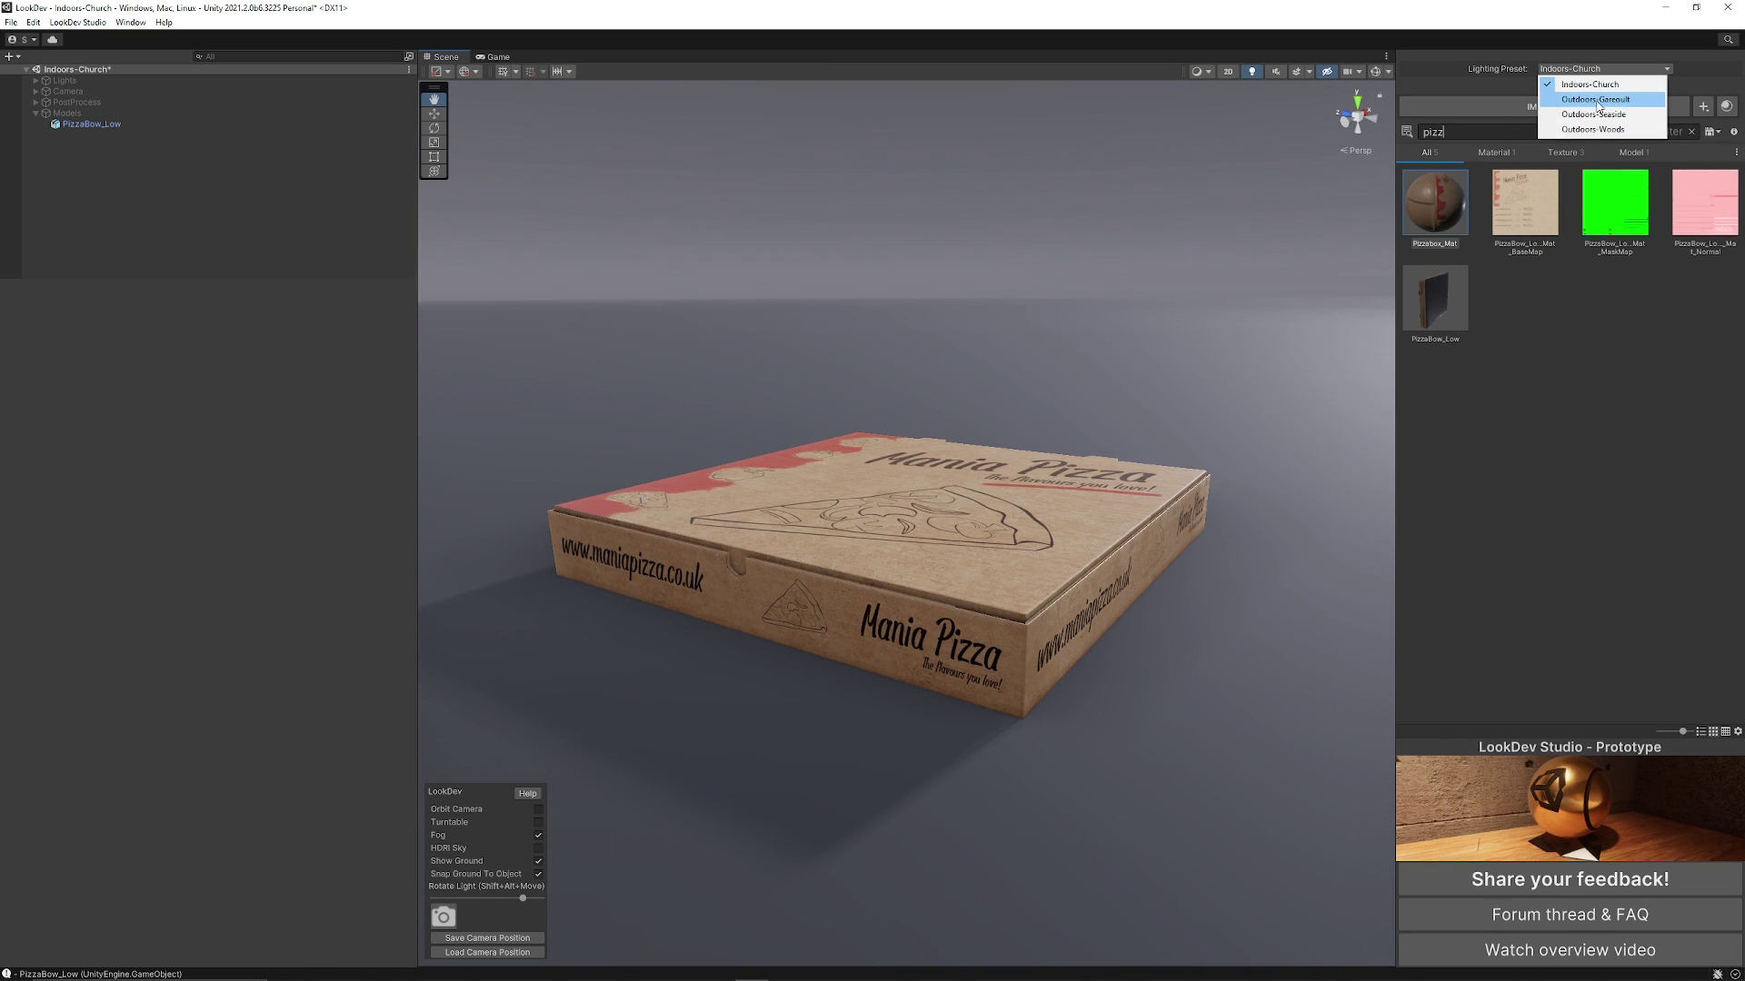
left_click(1597, 100)
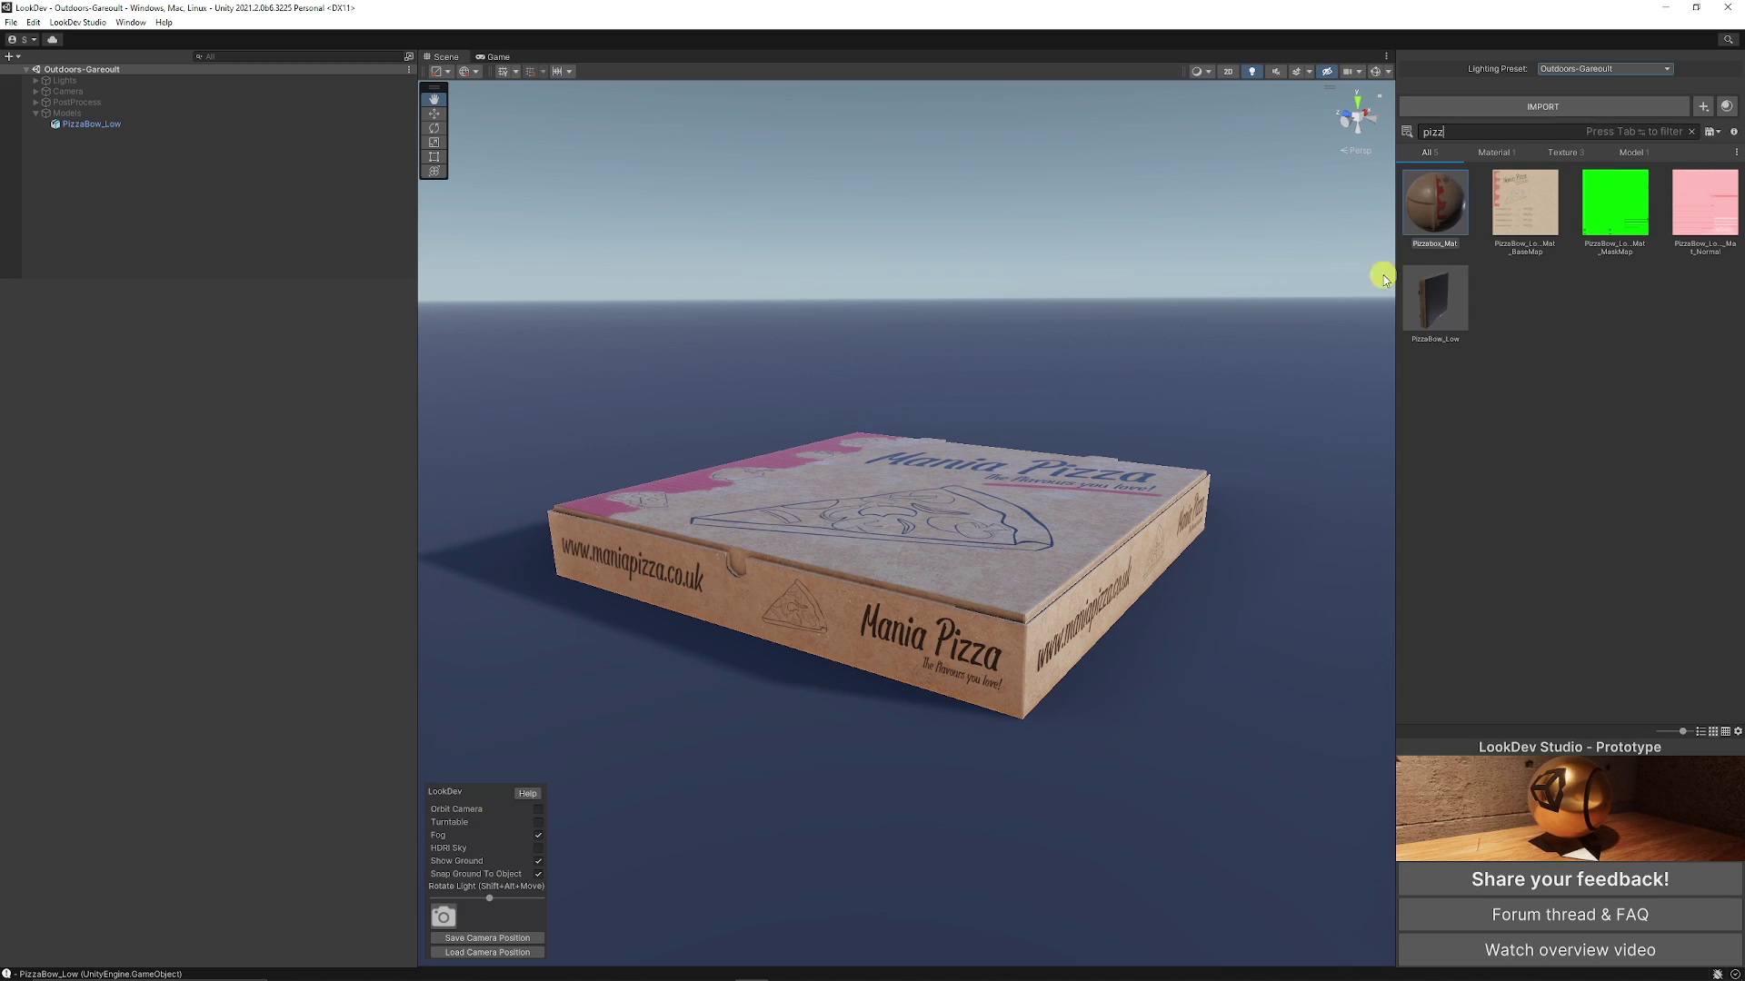
left_click_drag(1054, 563, 1022, 517, "alt")
left_click(117, 97)
left_click(113, 121)
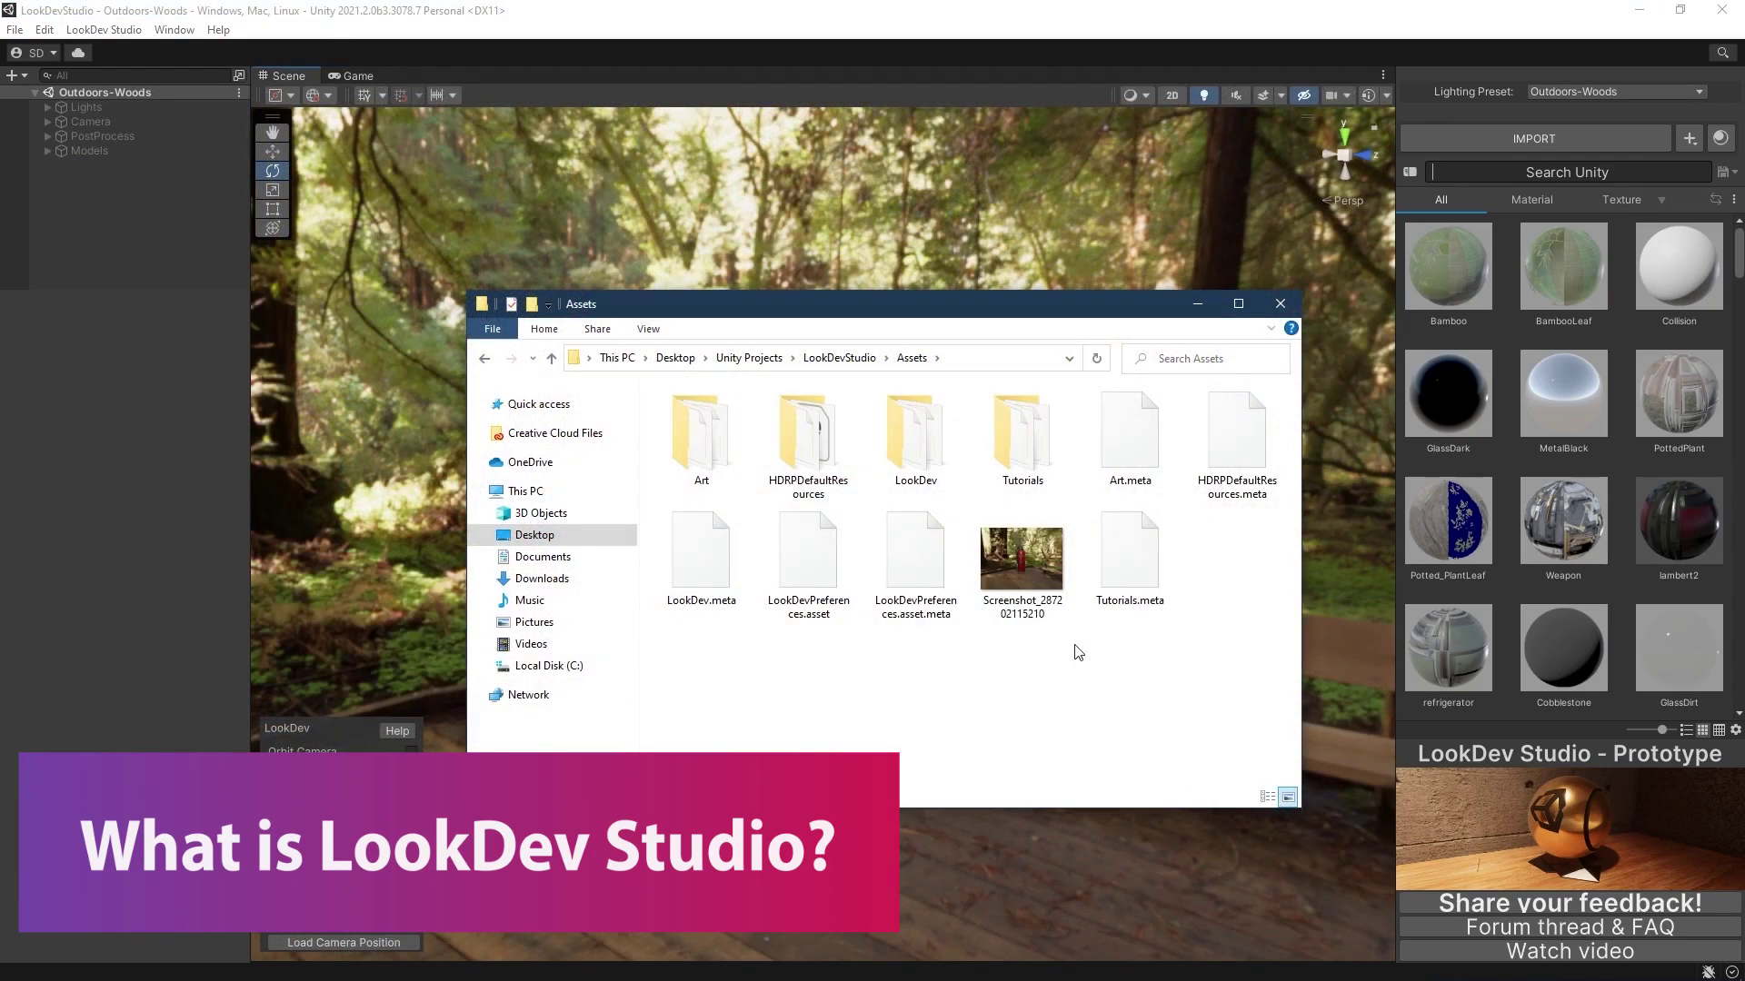
- Open the captured screenshot, then put the character on the turntable and orbit close to her face
double_click(1029, 586)
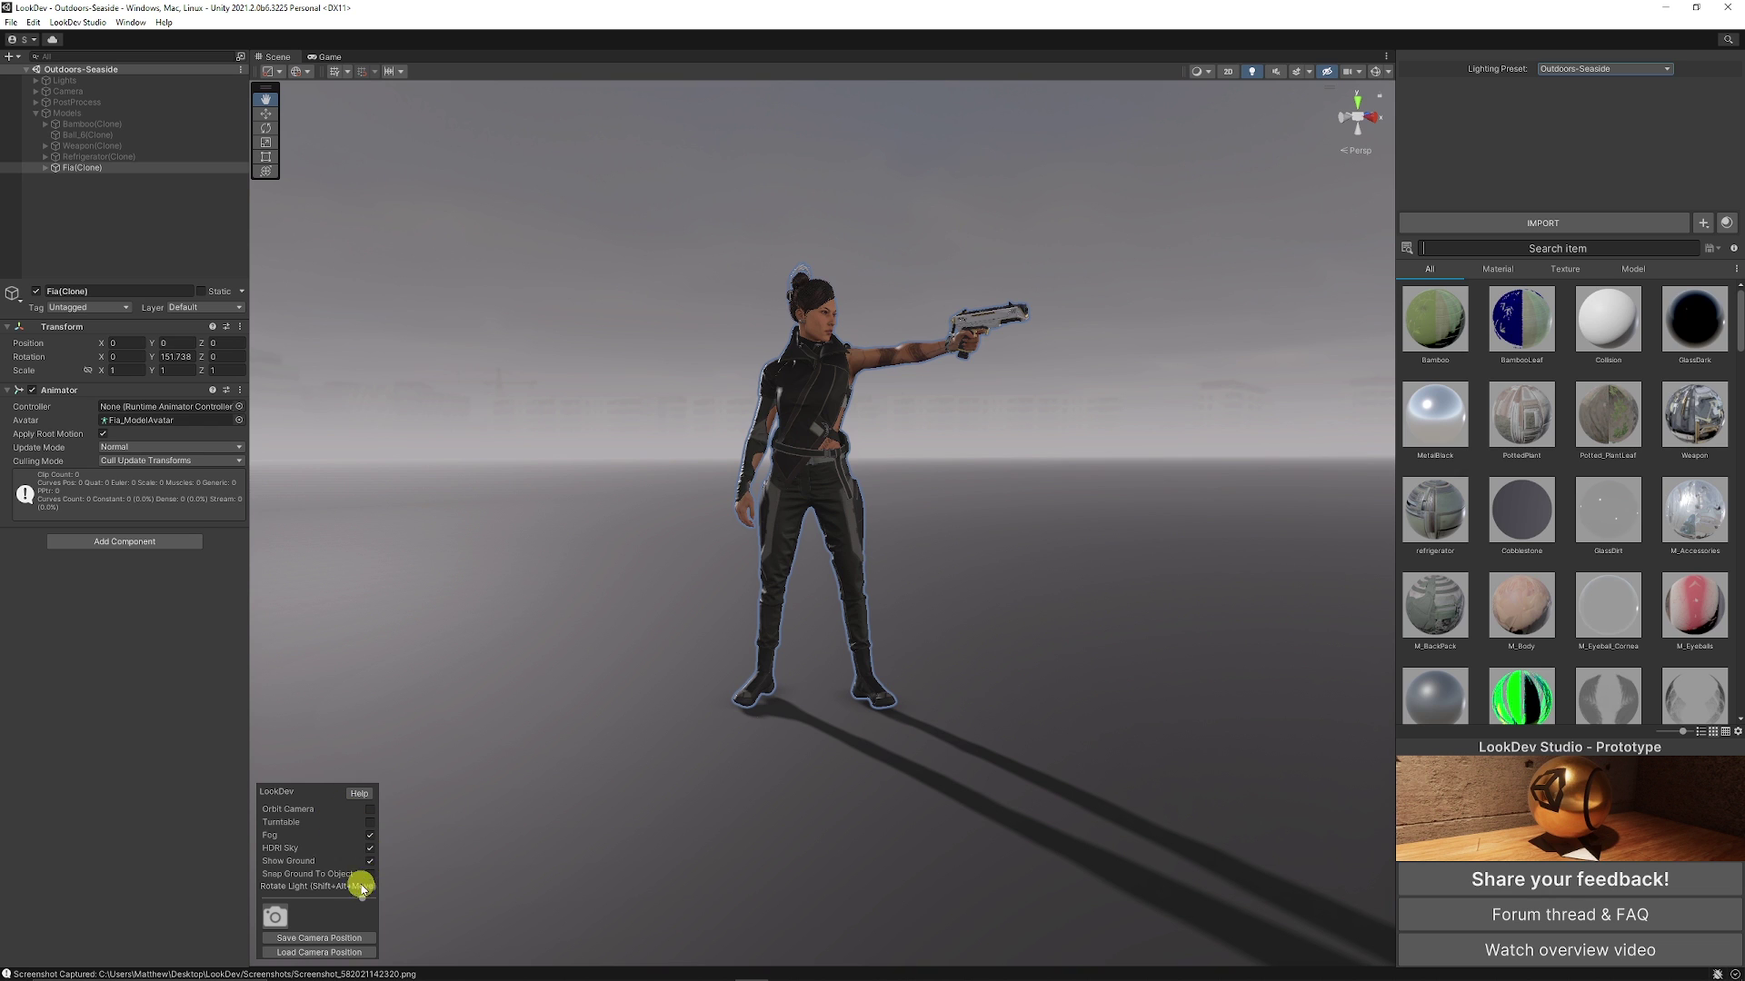
left_click(370, 809)
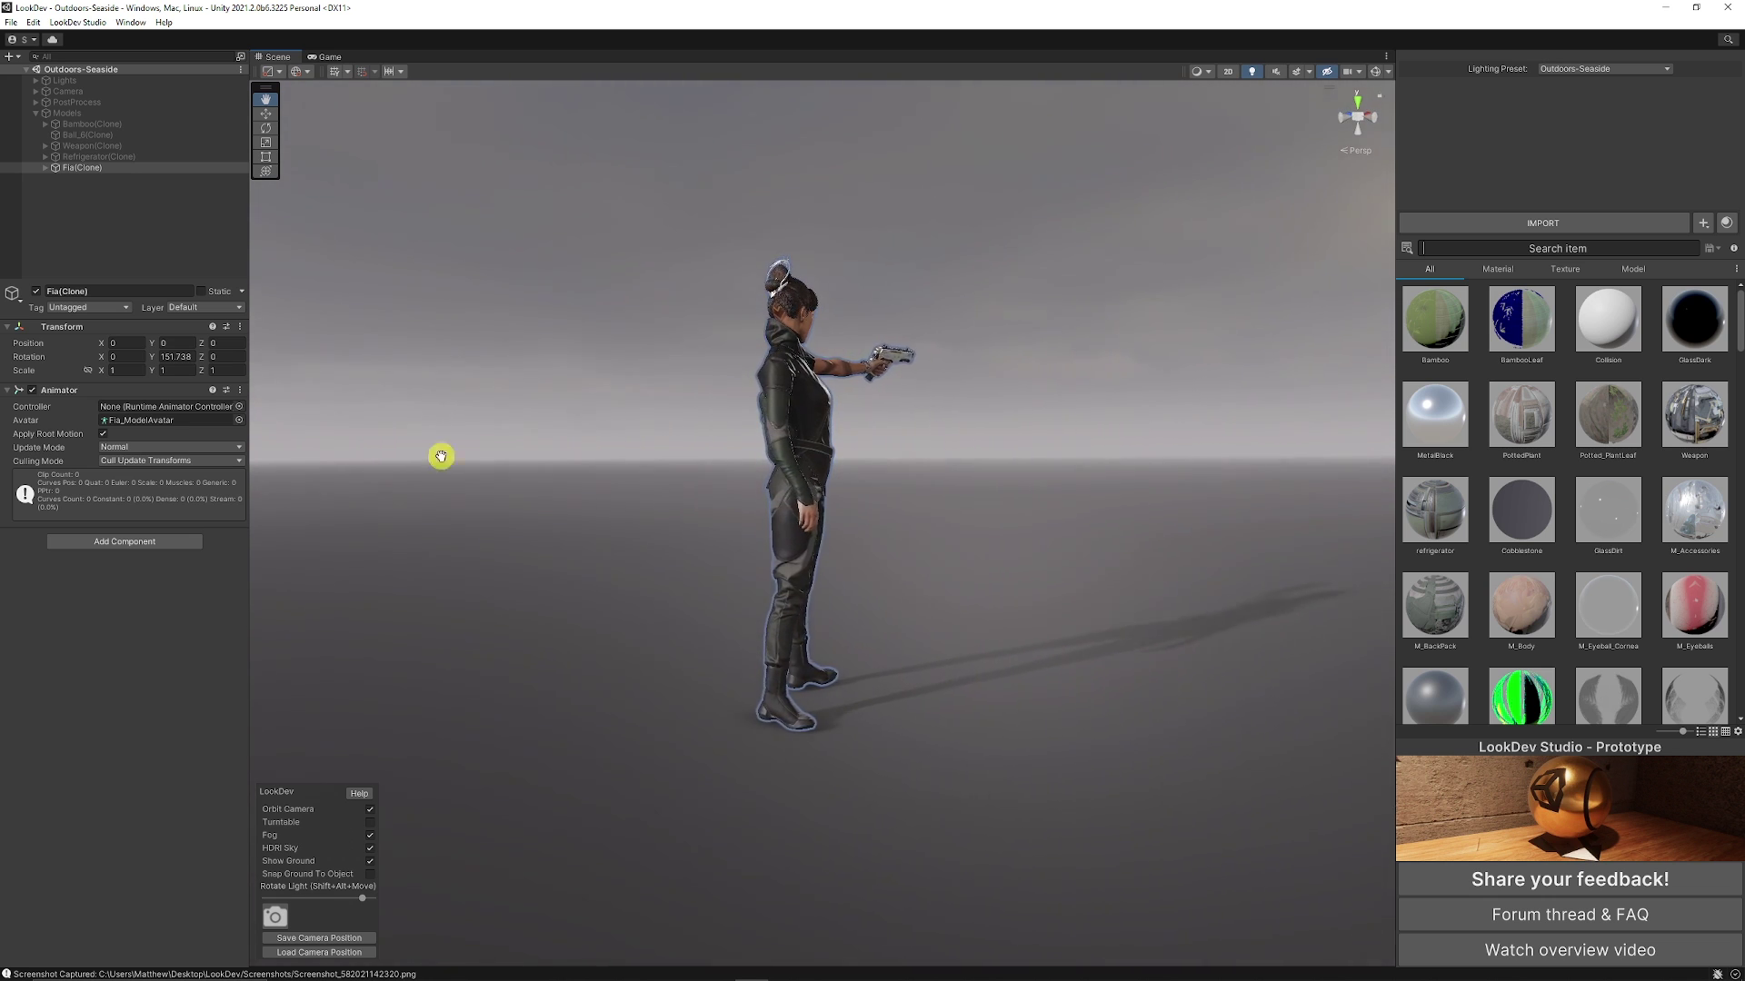
left_click(370, 822)
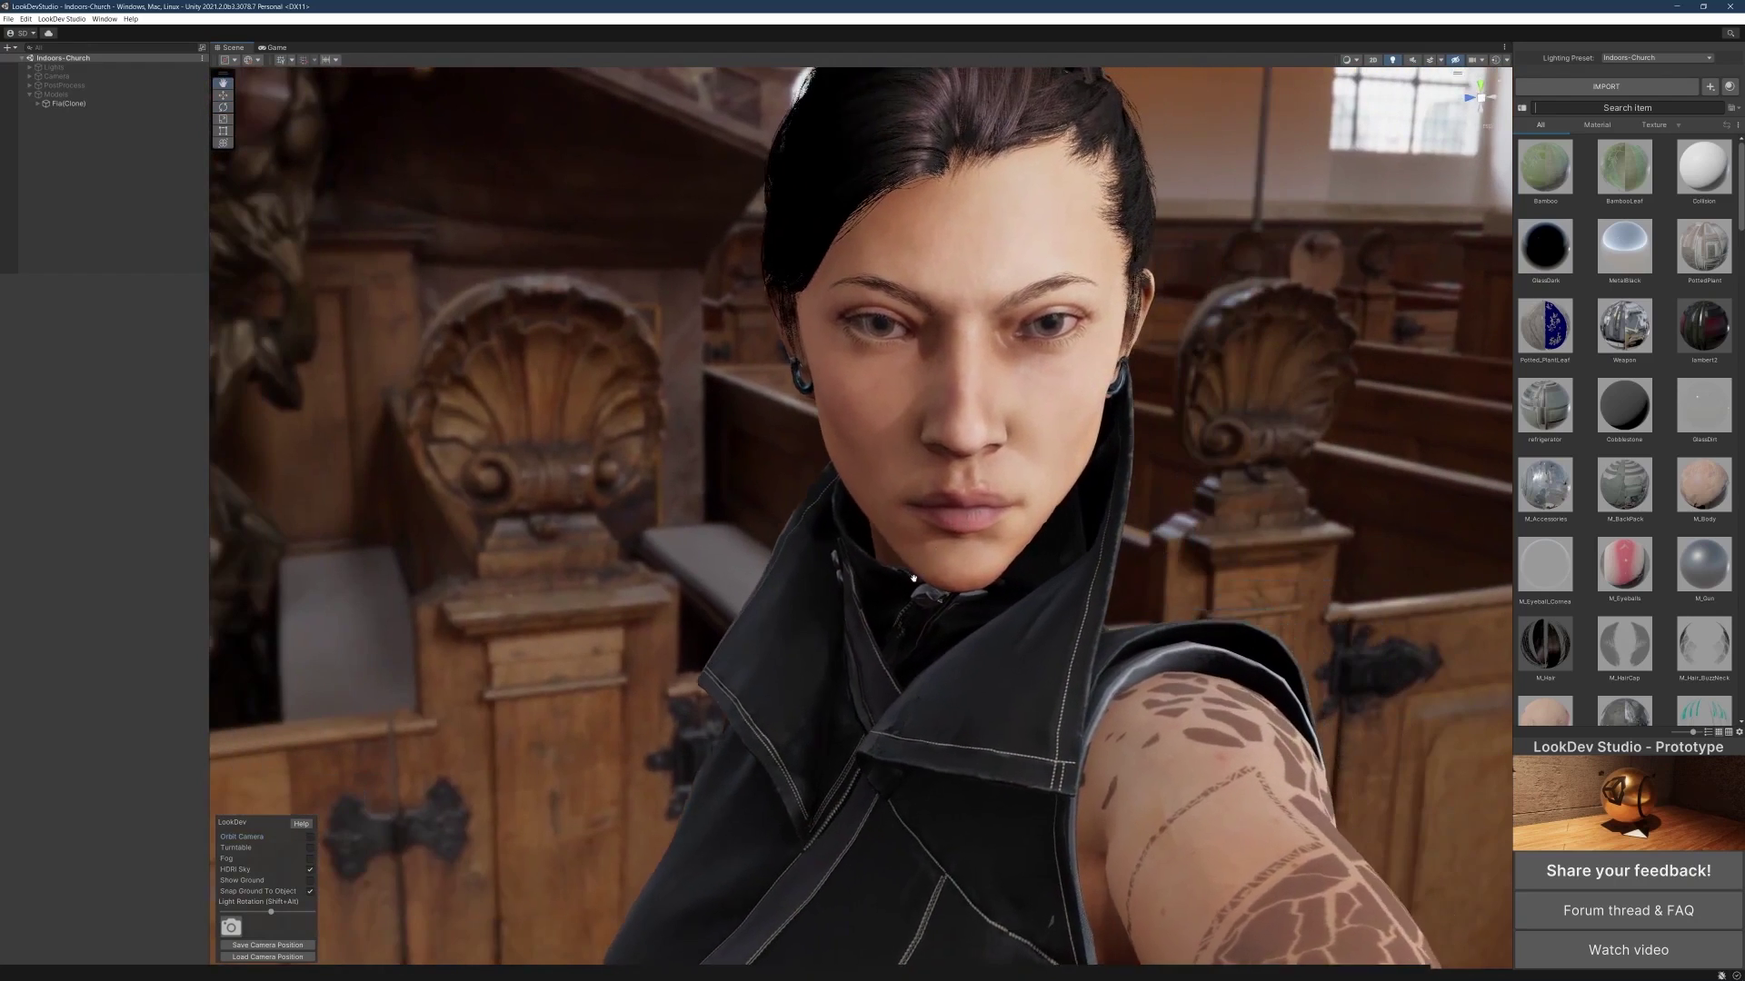
left_click_drag(844, 650, 837, 550, "alt")
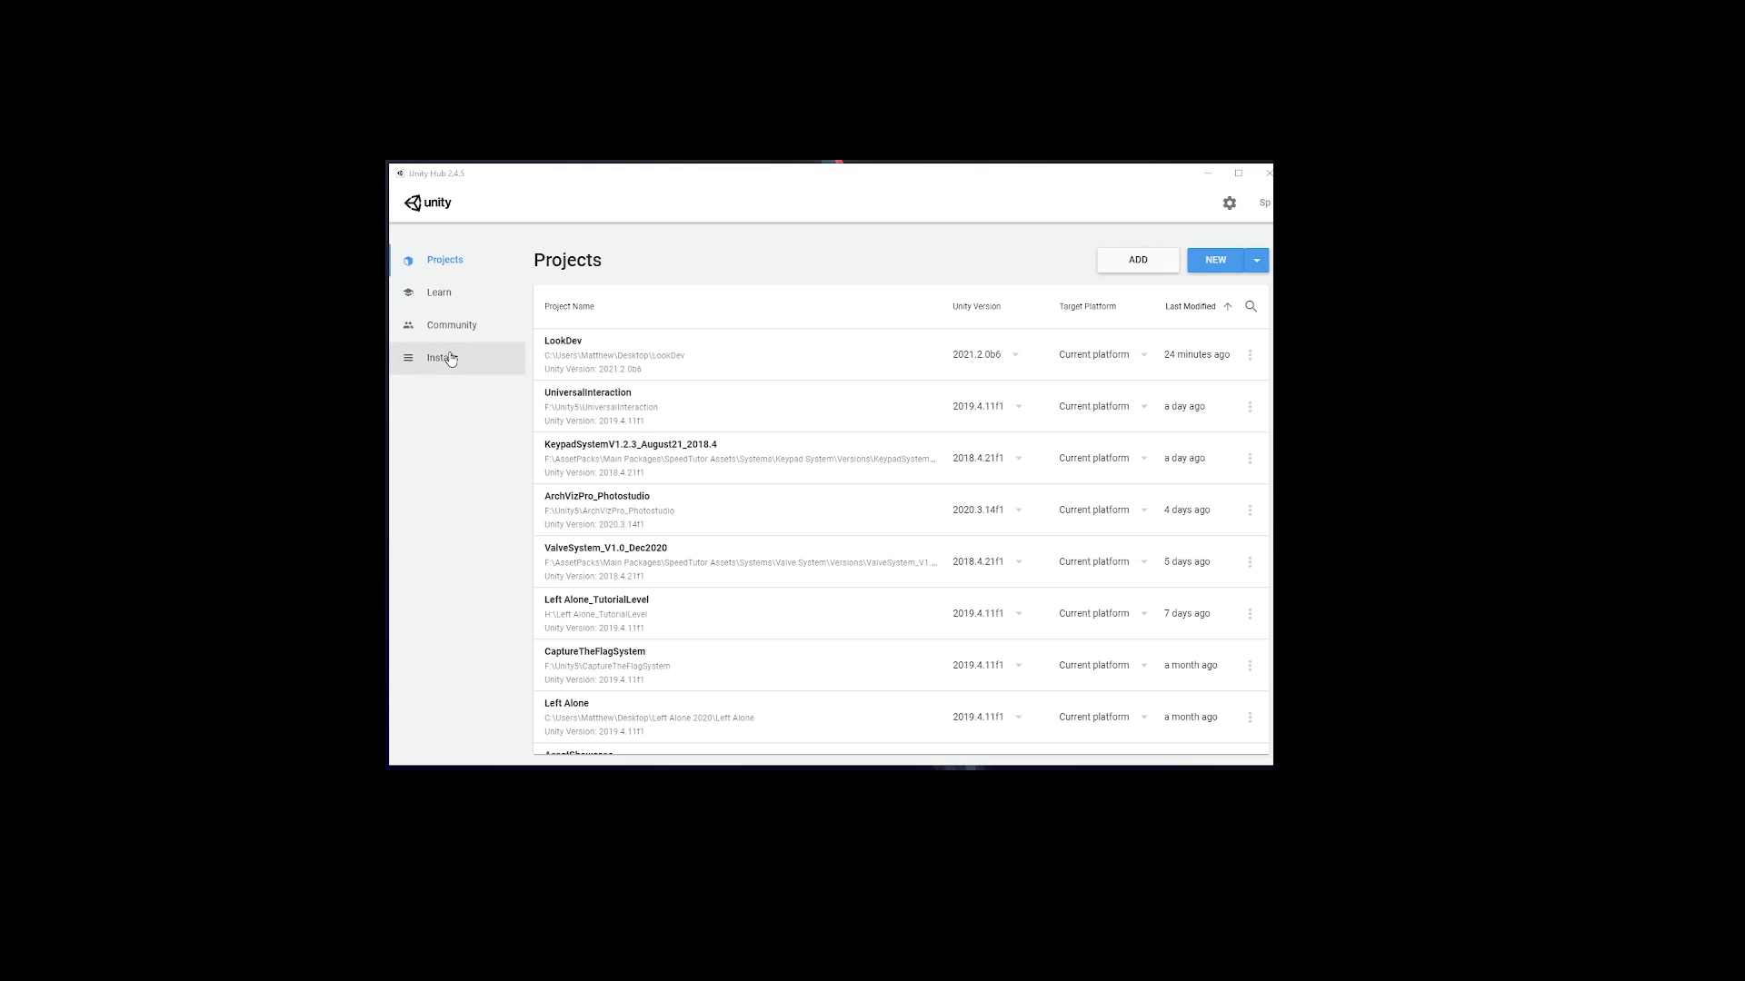
left_click(455, 358)
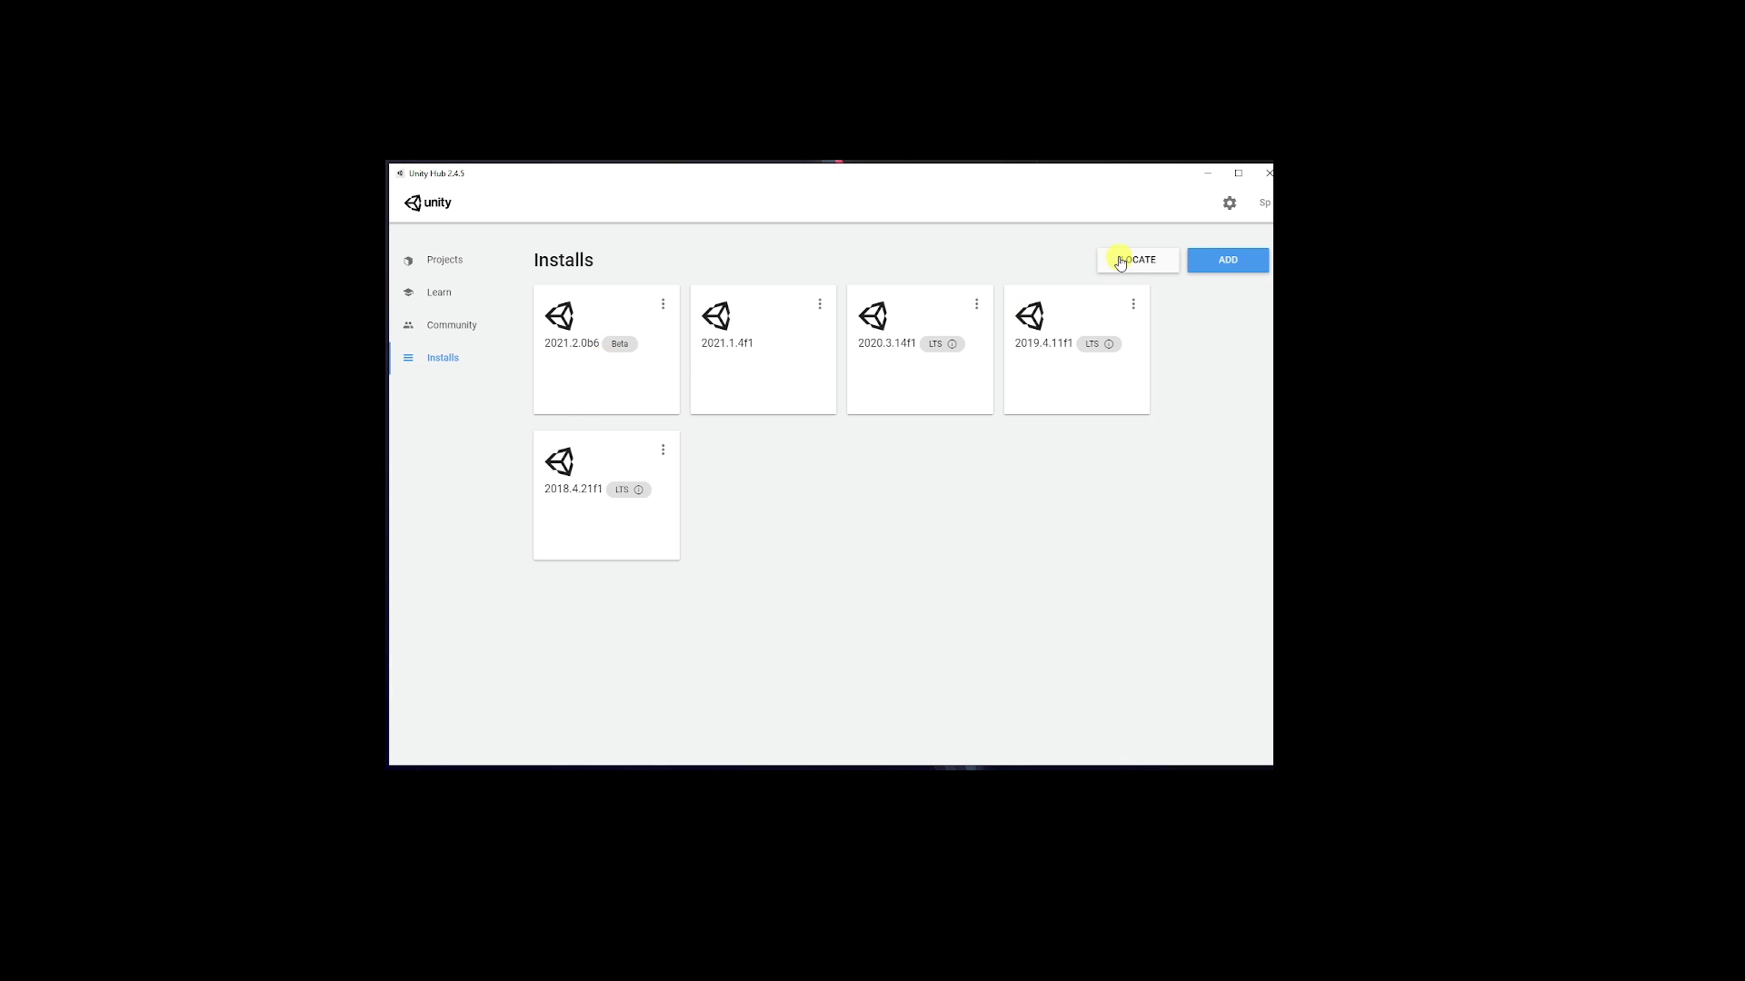
left_click(1241, 259)
scroll(790, 490, "down", 1)
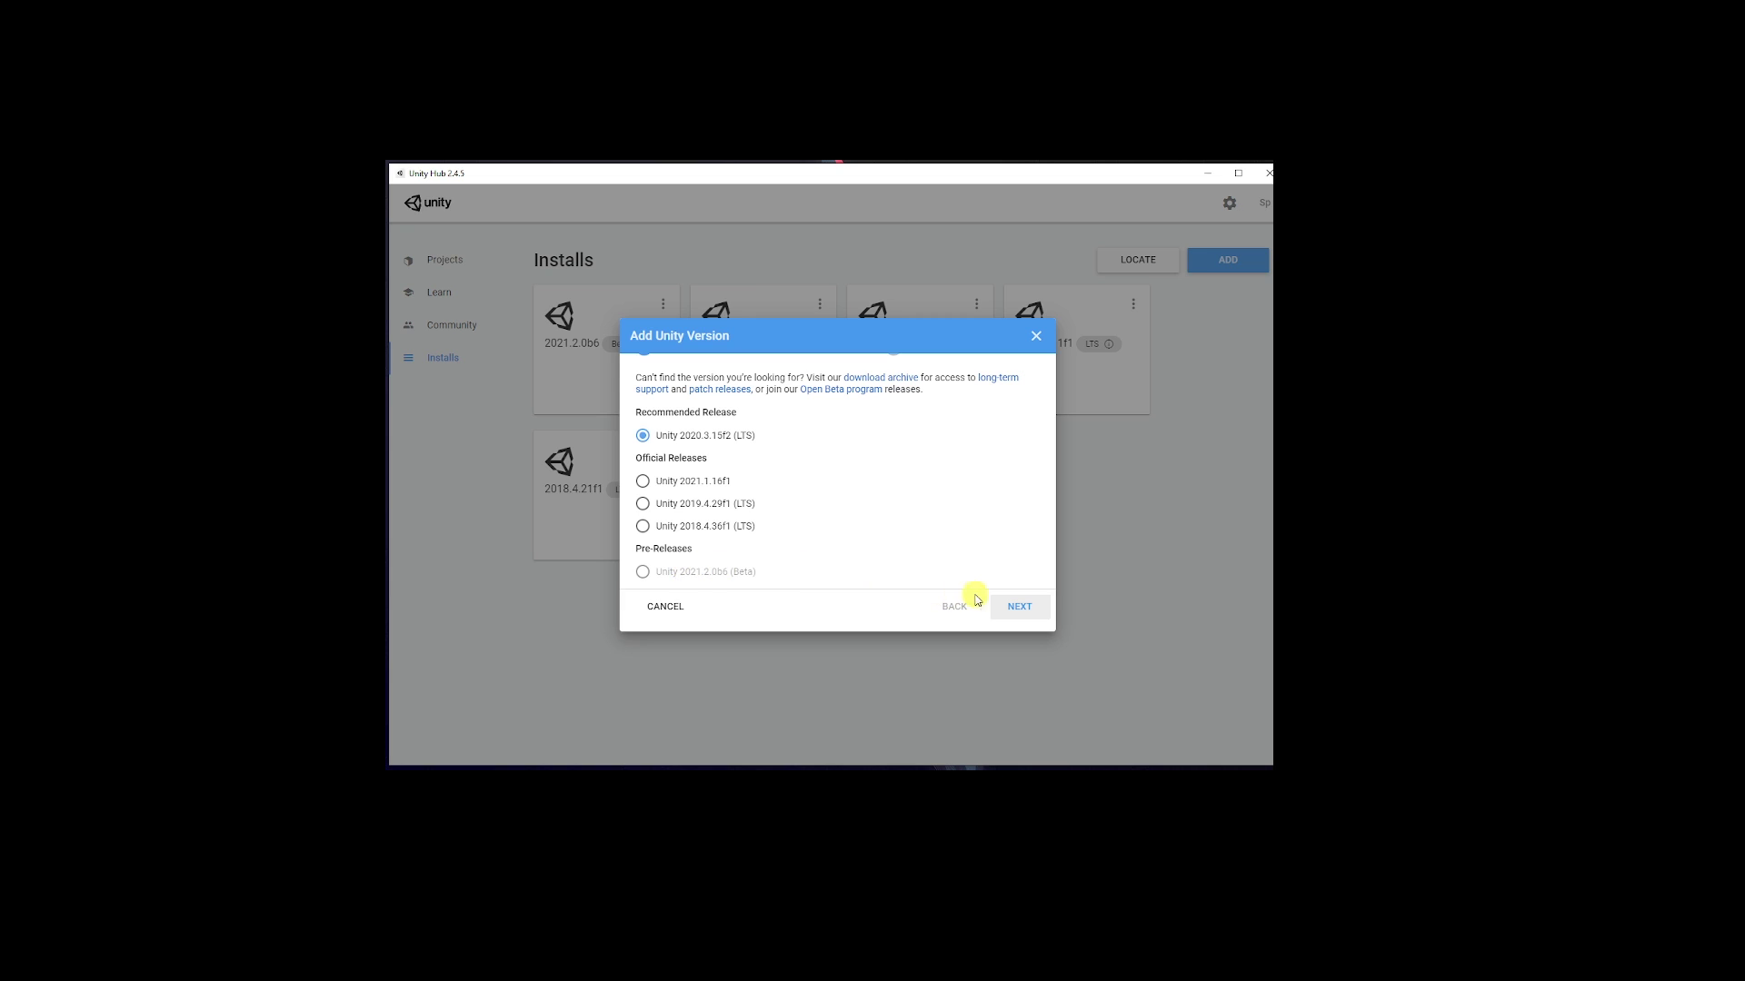
left_click(1036, 337)
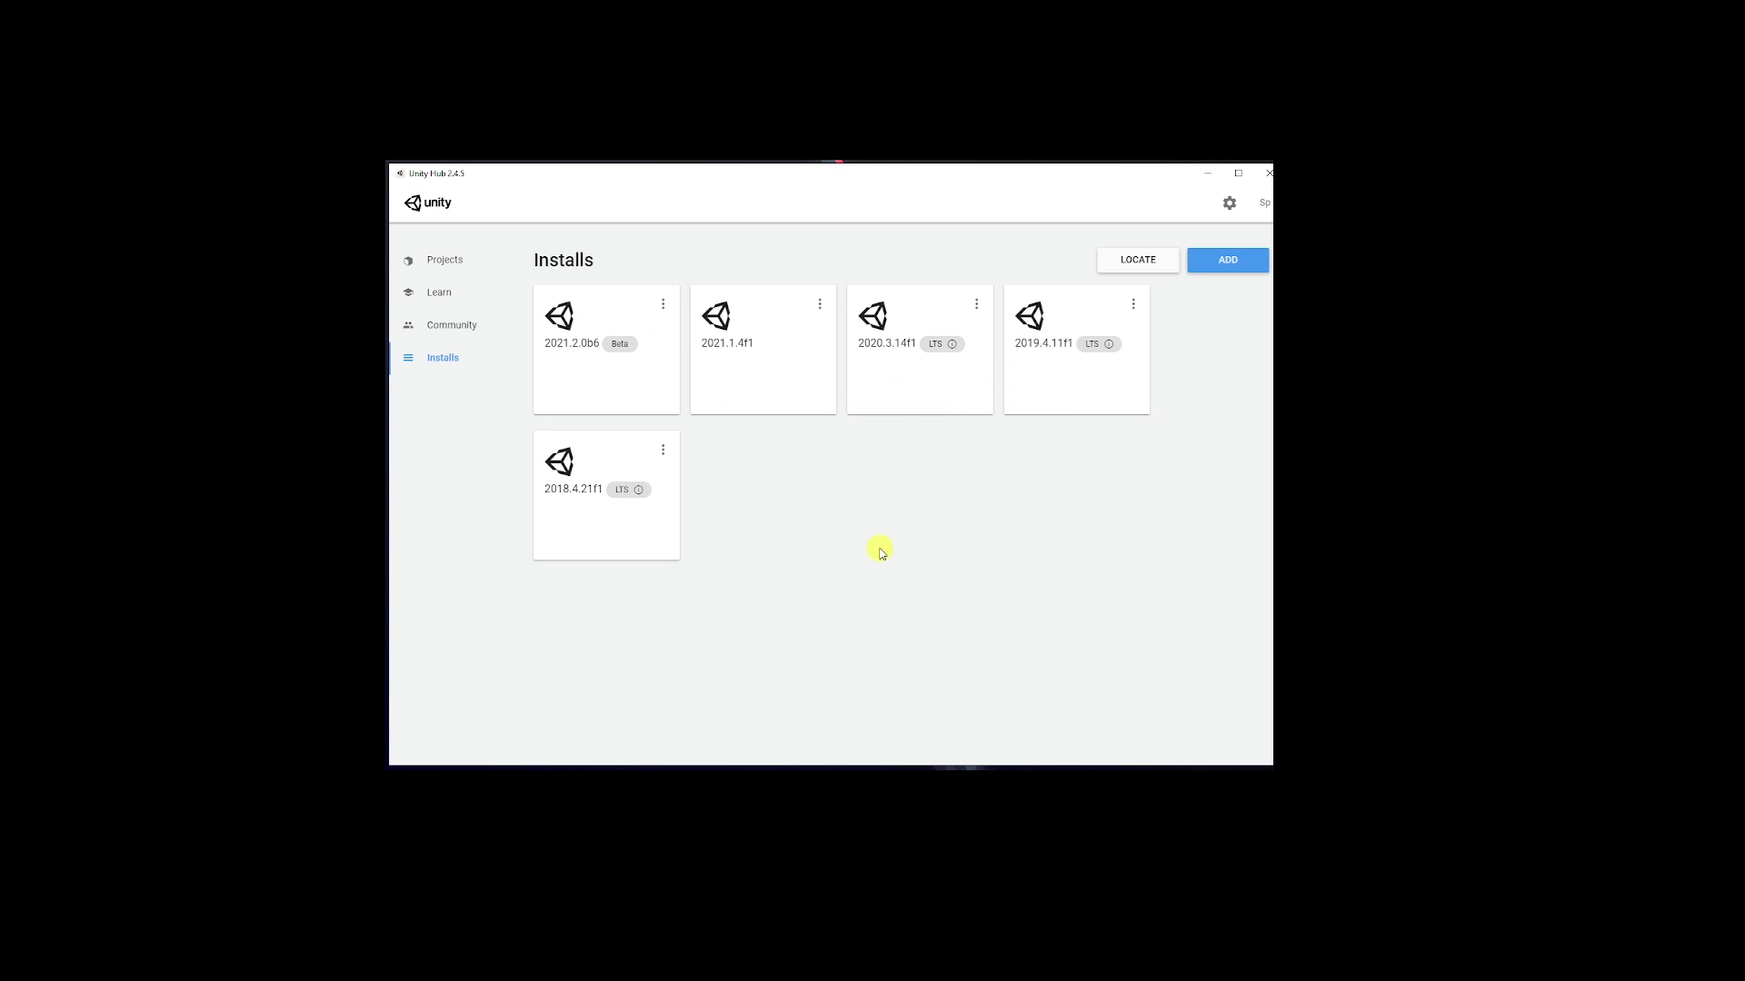
left_click(458, 265)
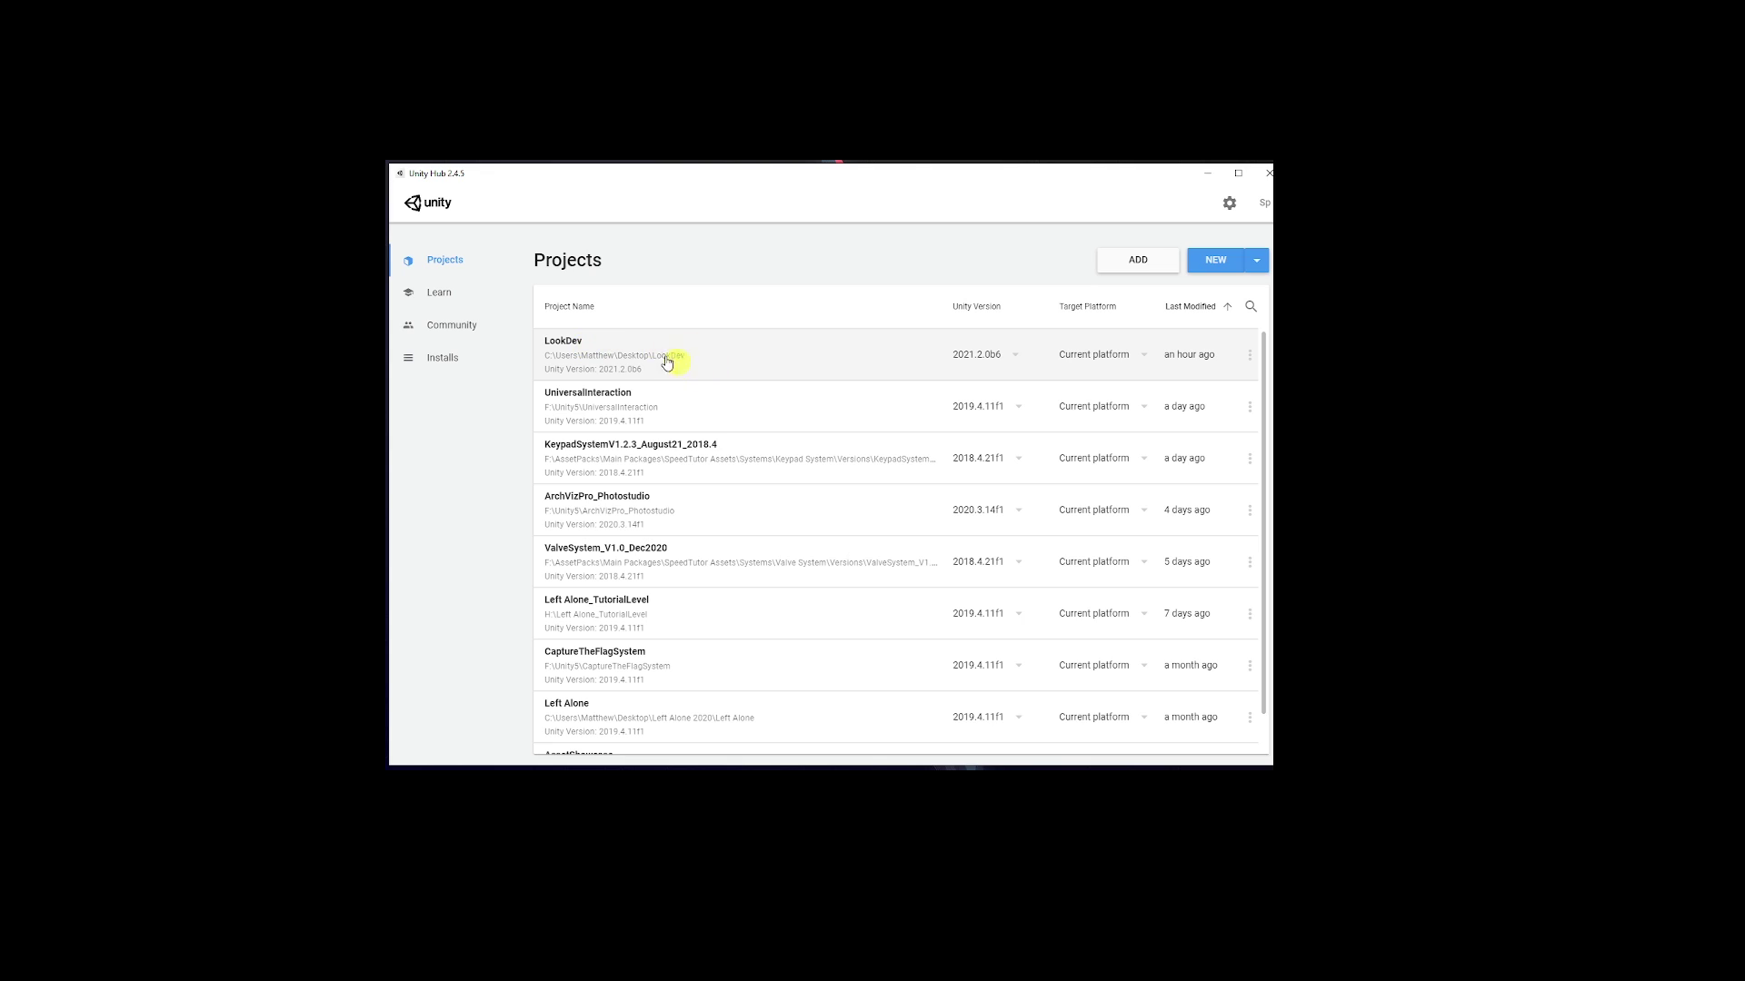
left_click(992, 361)
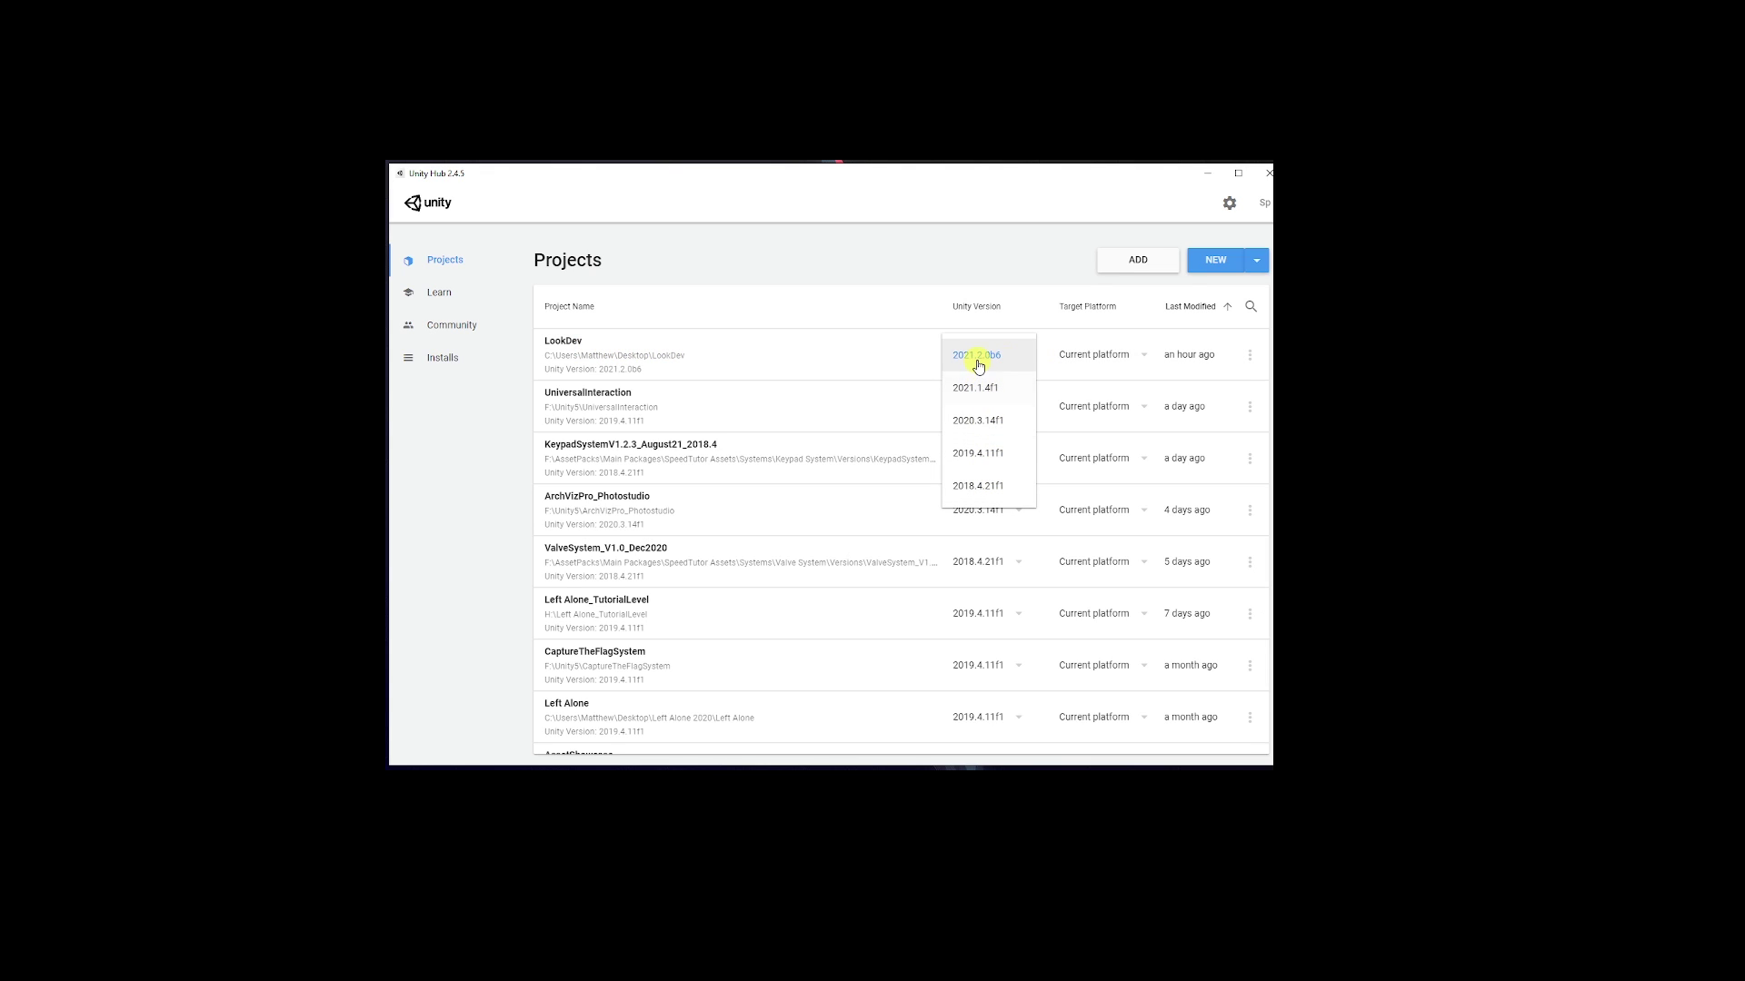
left_click(949, 269)
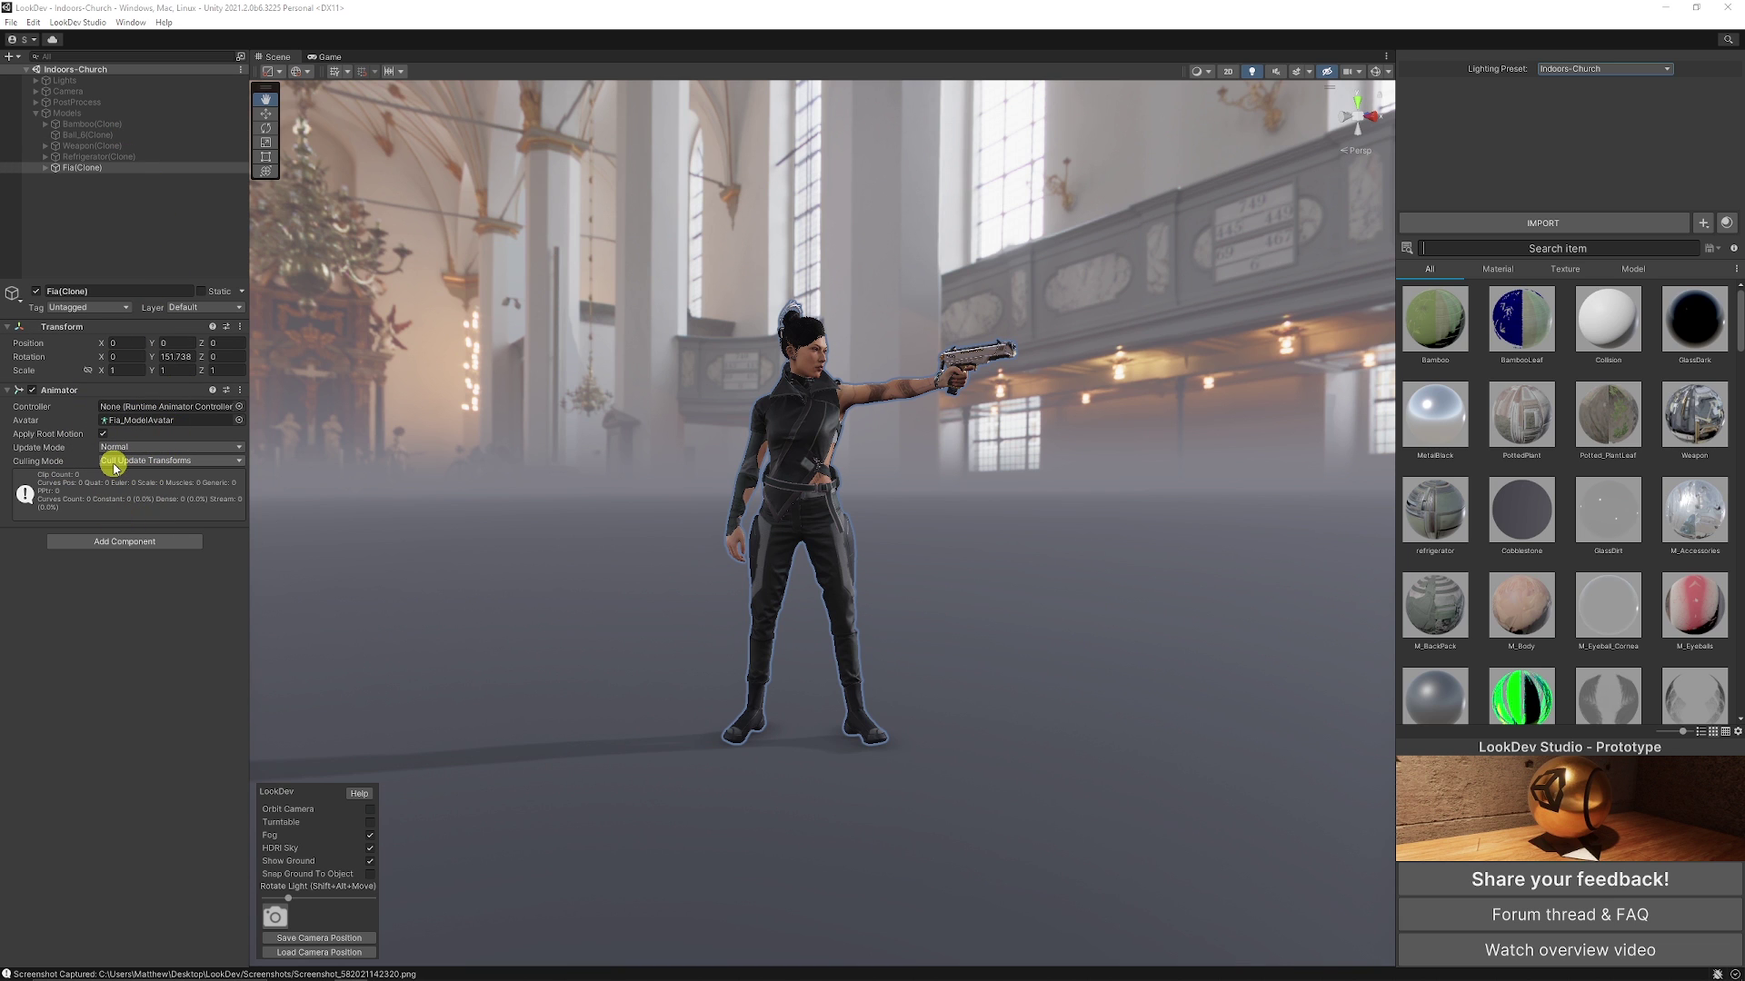
- Try Outdoors-Gareoult lighting, then settle on the Outdoors-Seaside preset for the character
mouse_move(888, 417)
left_mouse_down("alt")
mouse_move(921, 393)
mouse_move(880, 405)
mouse_move(899, 427)
left_mouse_up("alt")
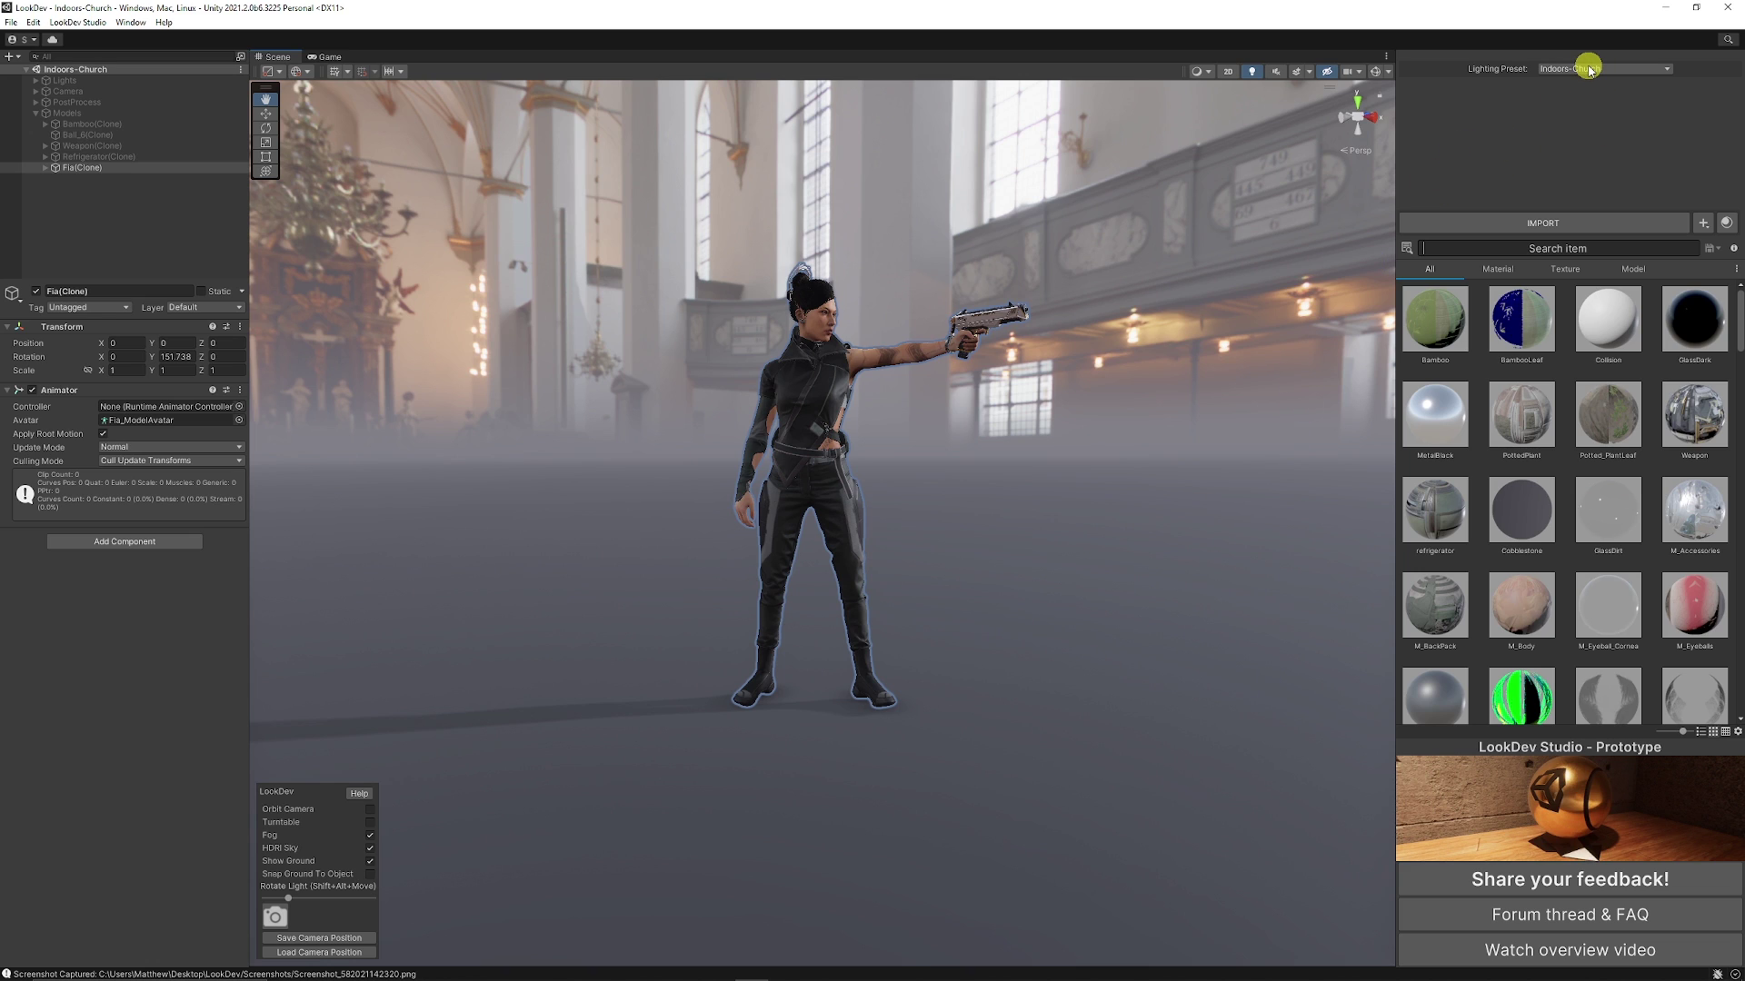
left_click(1588, 69)
left_click(1593, 92)
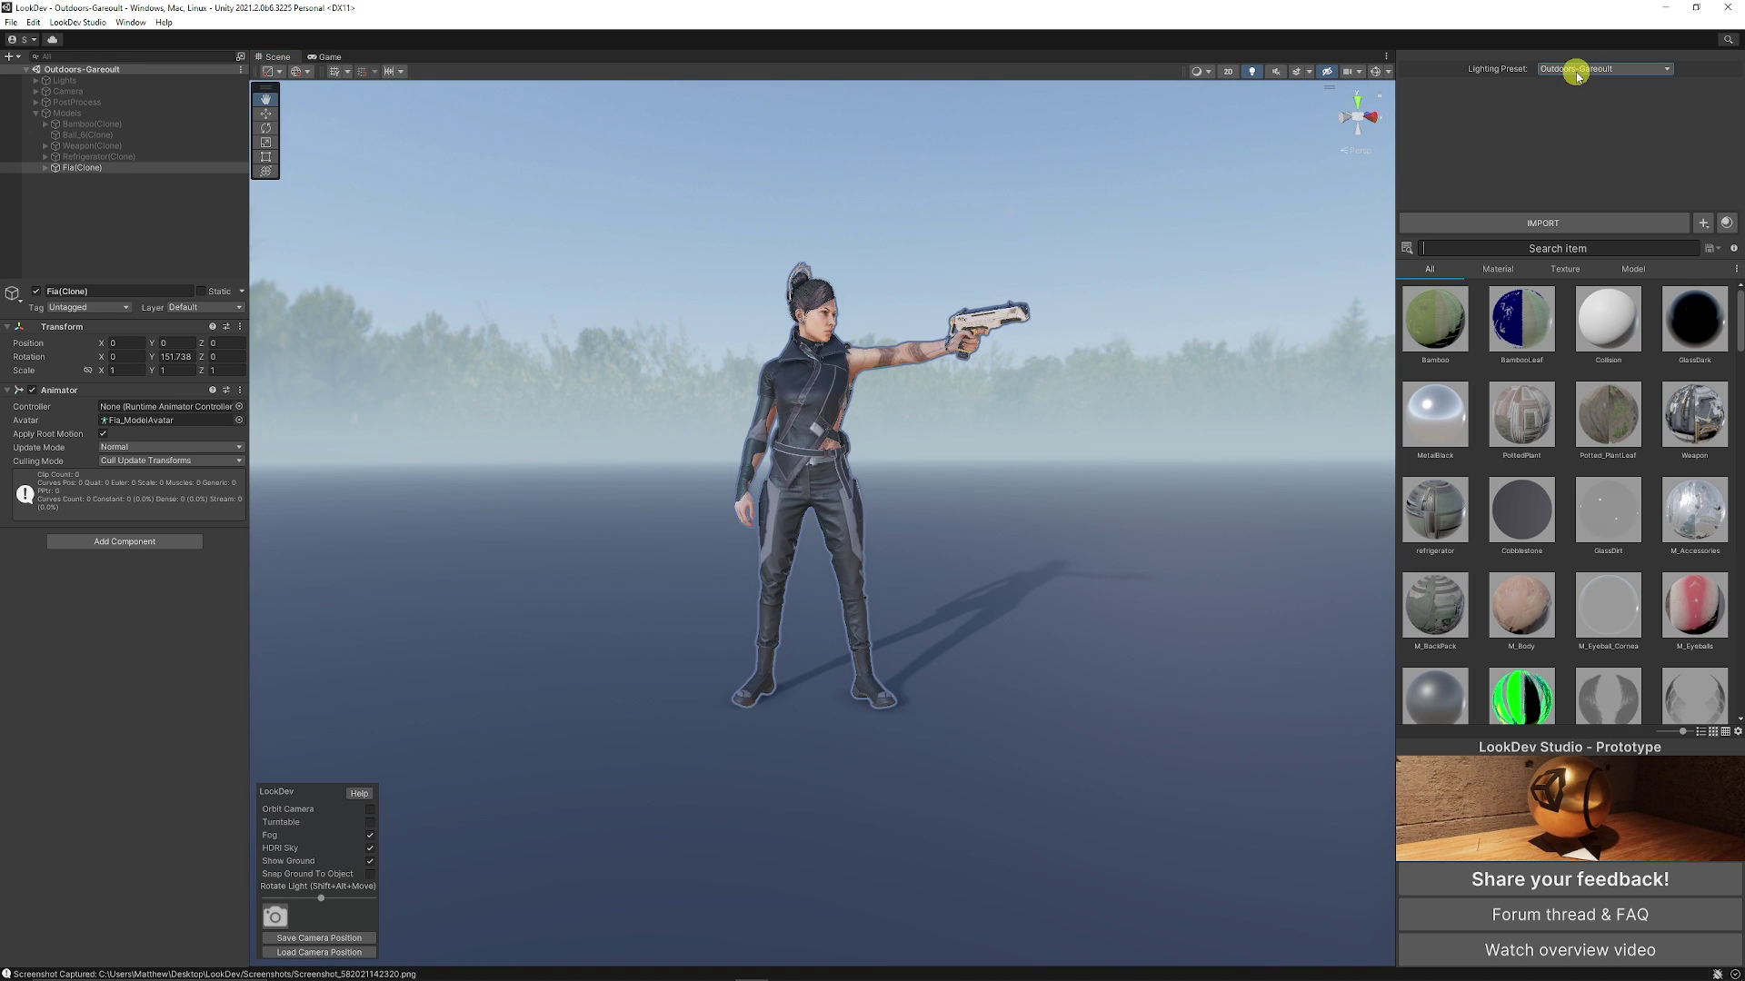
left_click(1576, 76)
left_click(1584, 121)
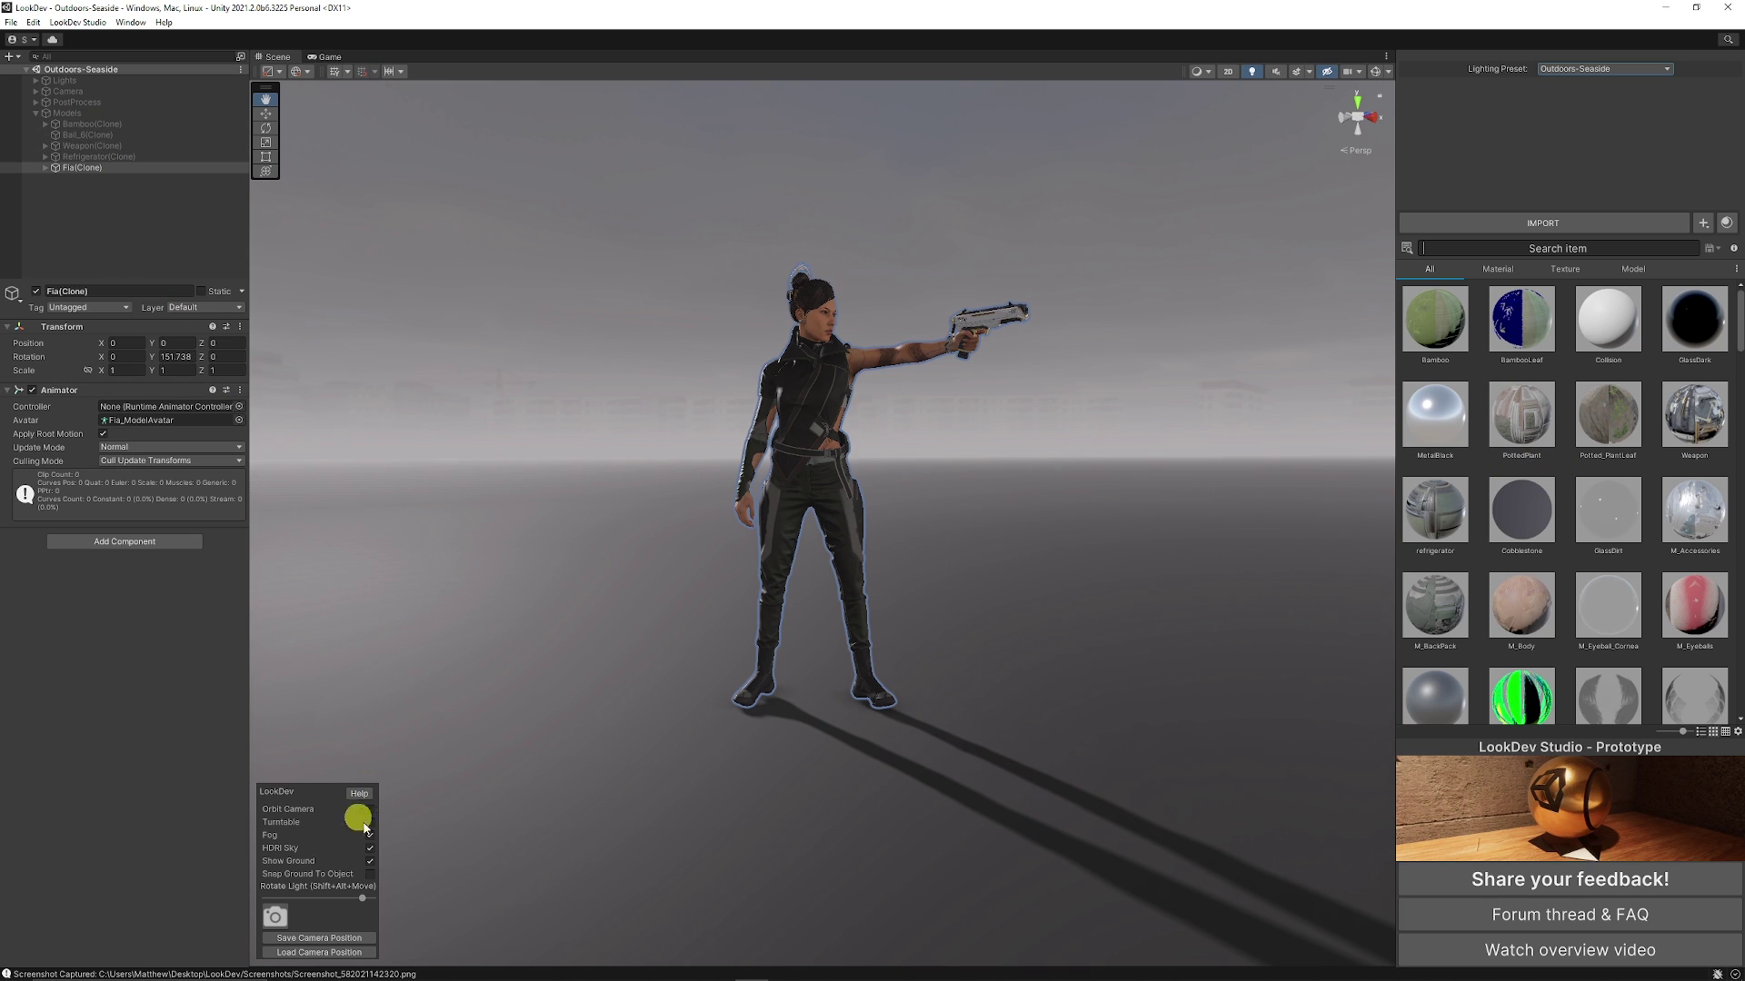
- Toggle Orbit Camera, Turntable, Fog, HDRI Sky and Show Ground on and off to compare them
left_click(370, 810)
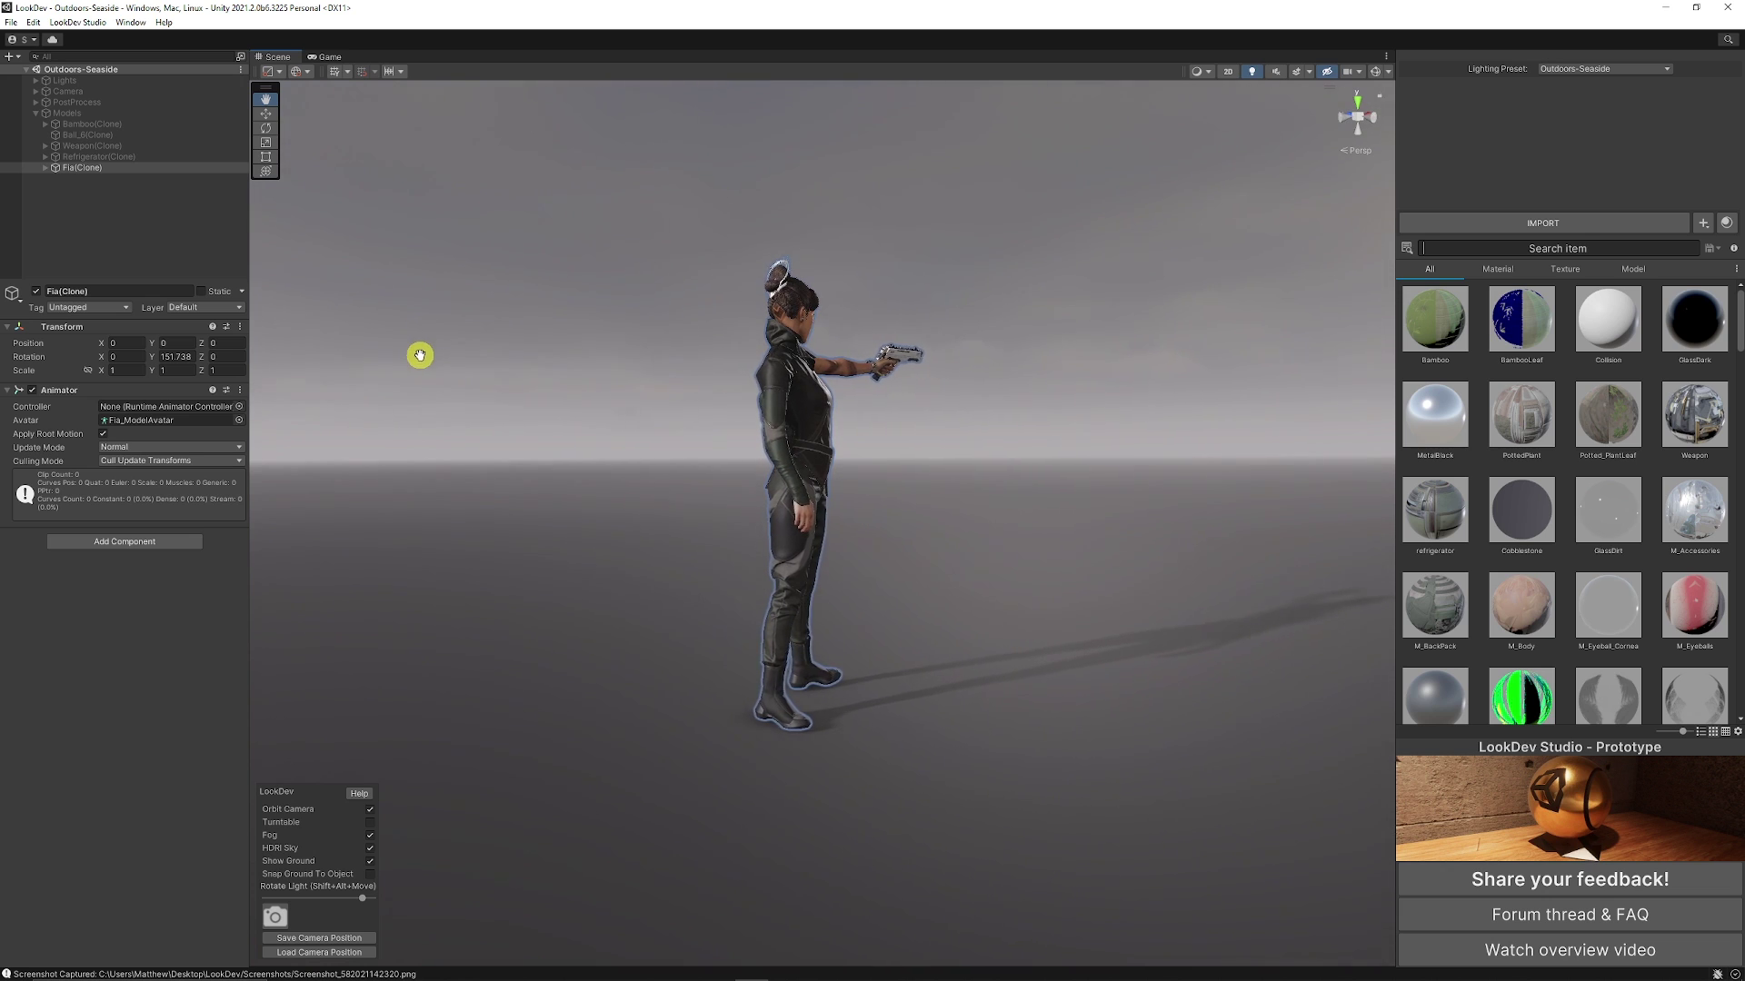
left_click(370, 822)
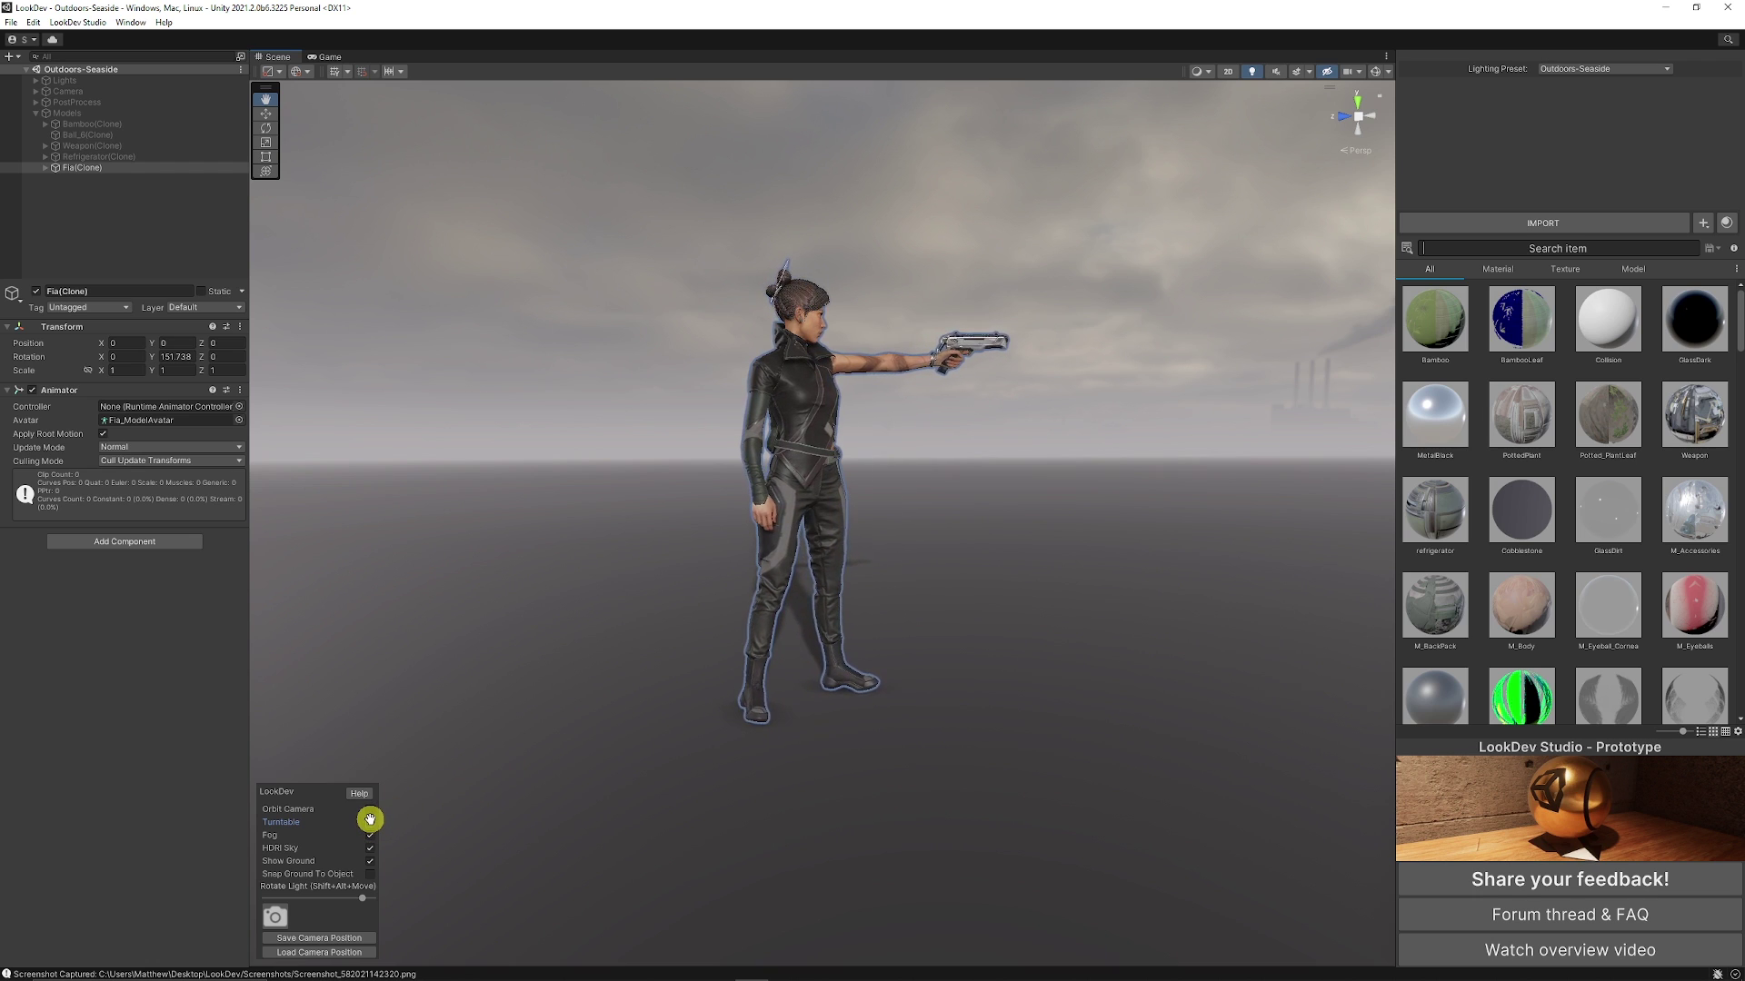
left_click(370, 822)
left_click(370, 835)
left_click(370, 834)
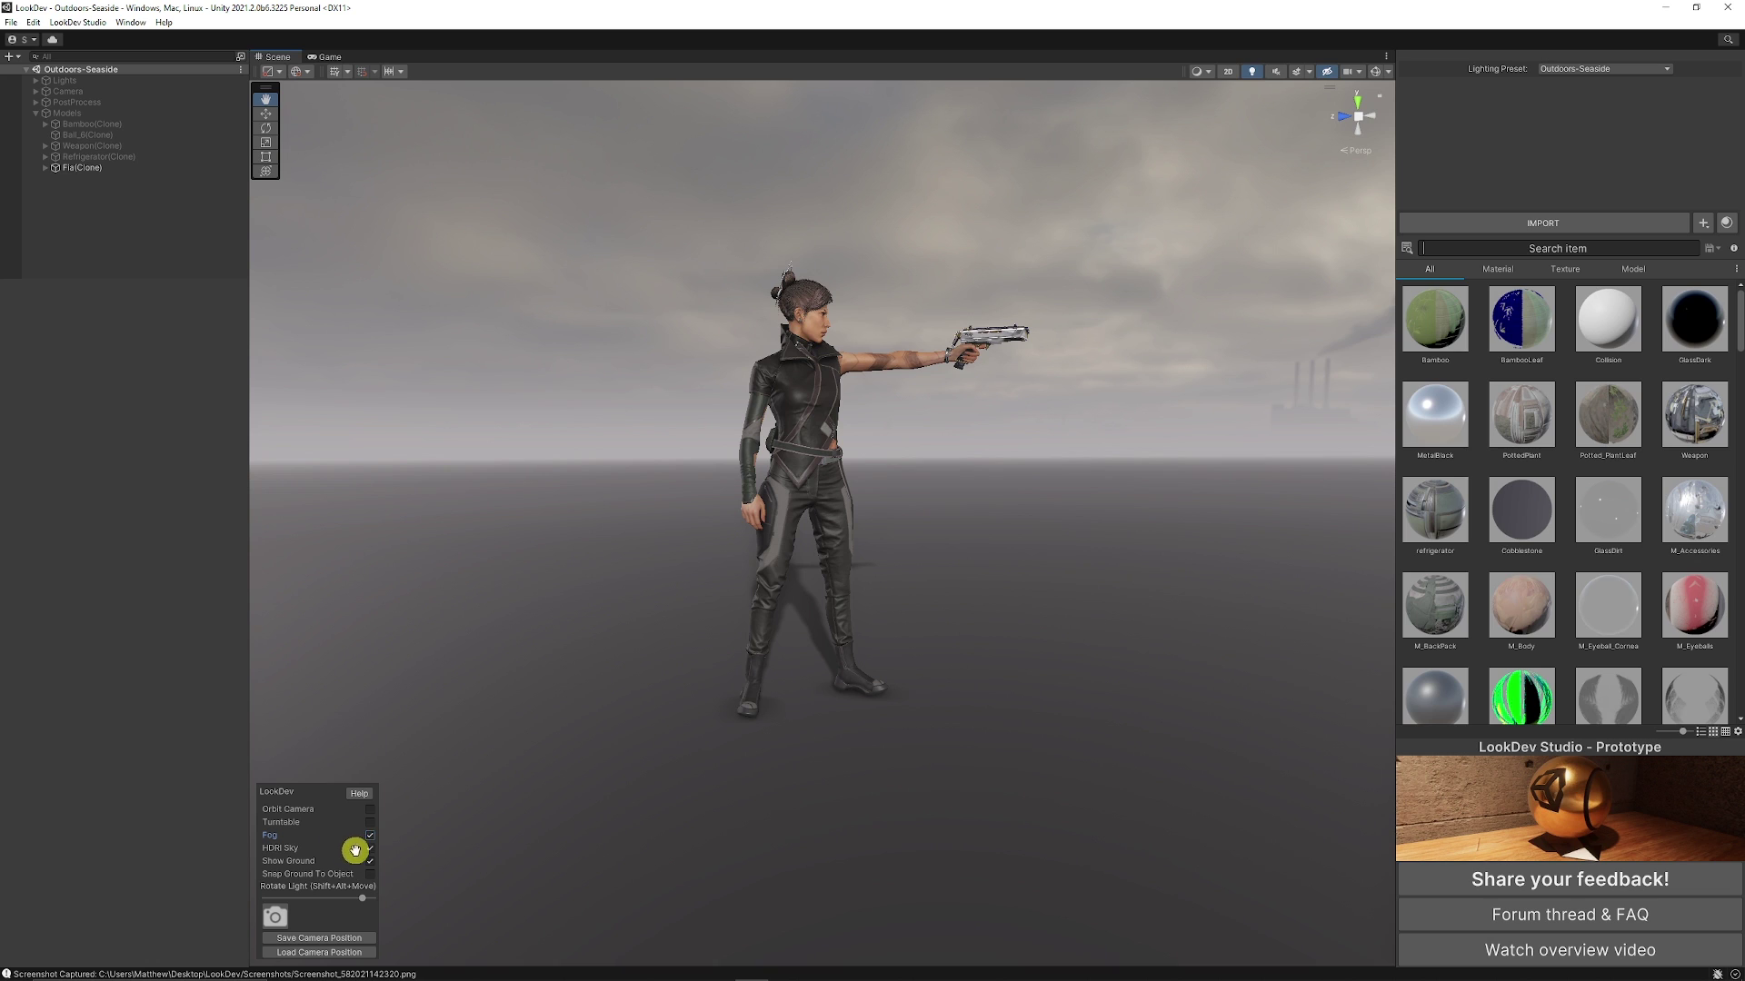
left_click(369, 848)
left_click(369, 847)
left_click(371, 860)
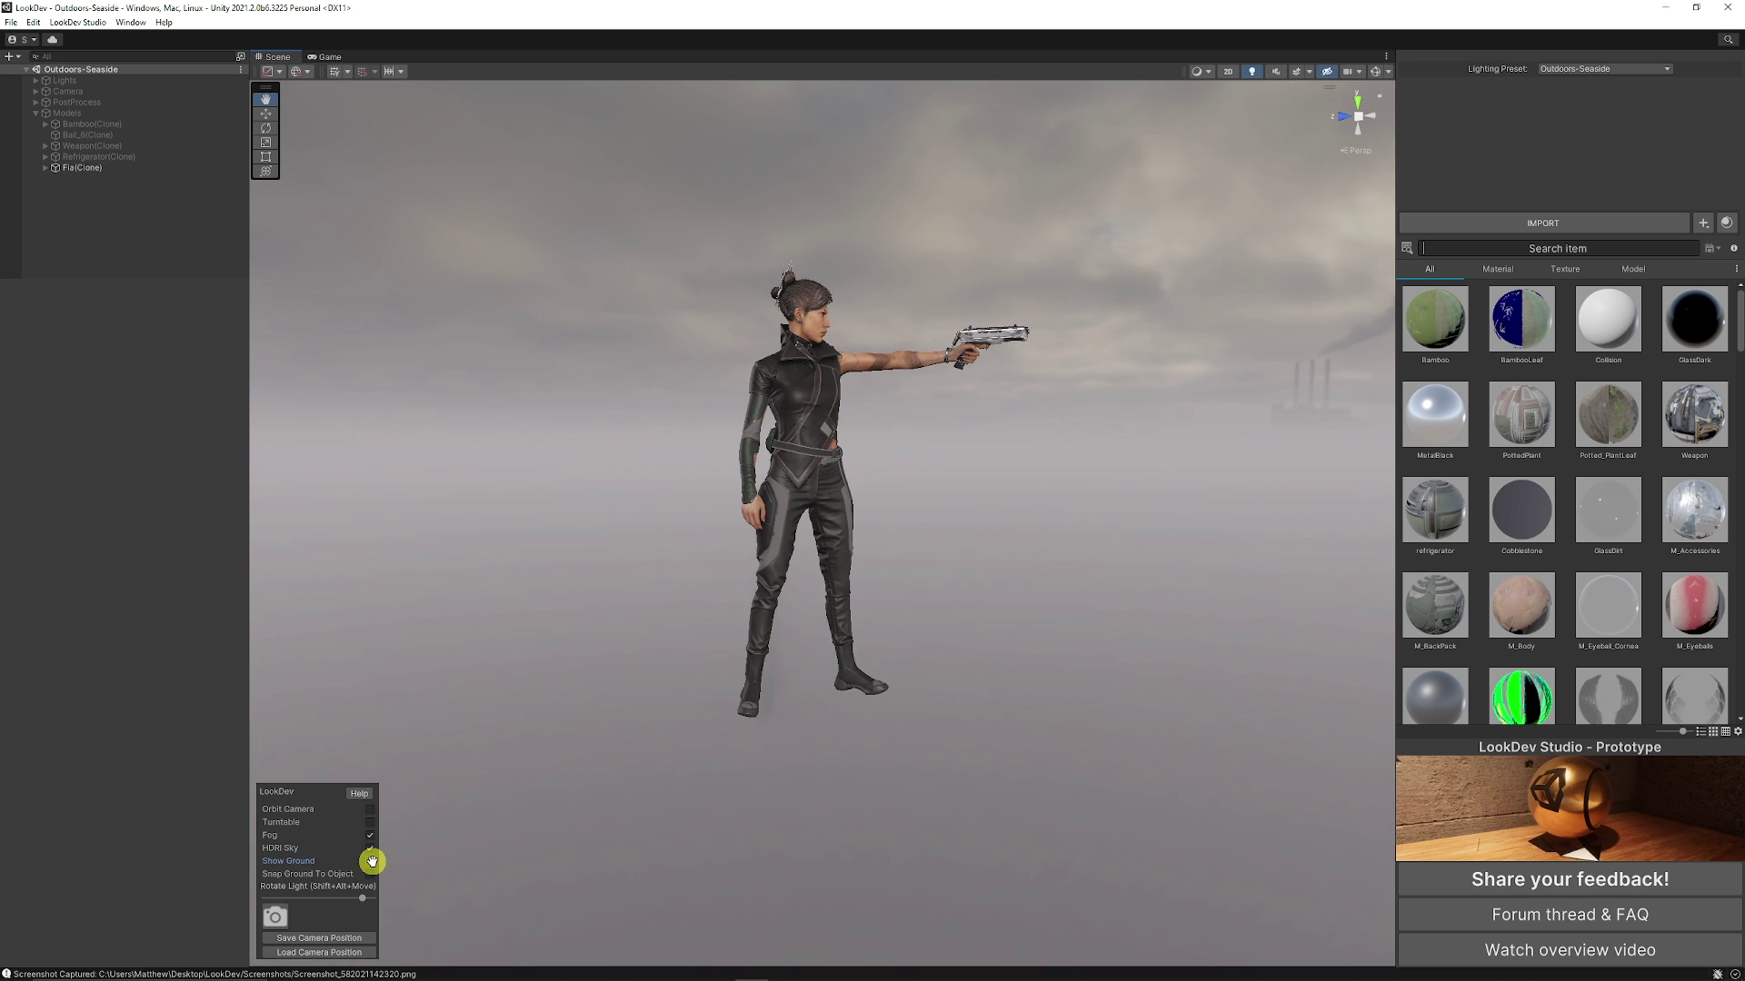
left_click(371, 860)
- Snap the ground to the character and rotate the light so her shadow falls left
left_click_drag(923, 455, 864, 483, "alt")
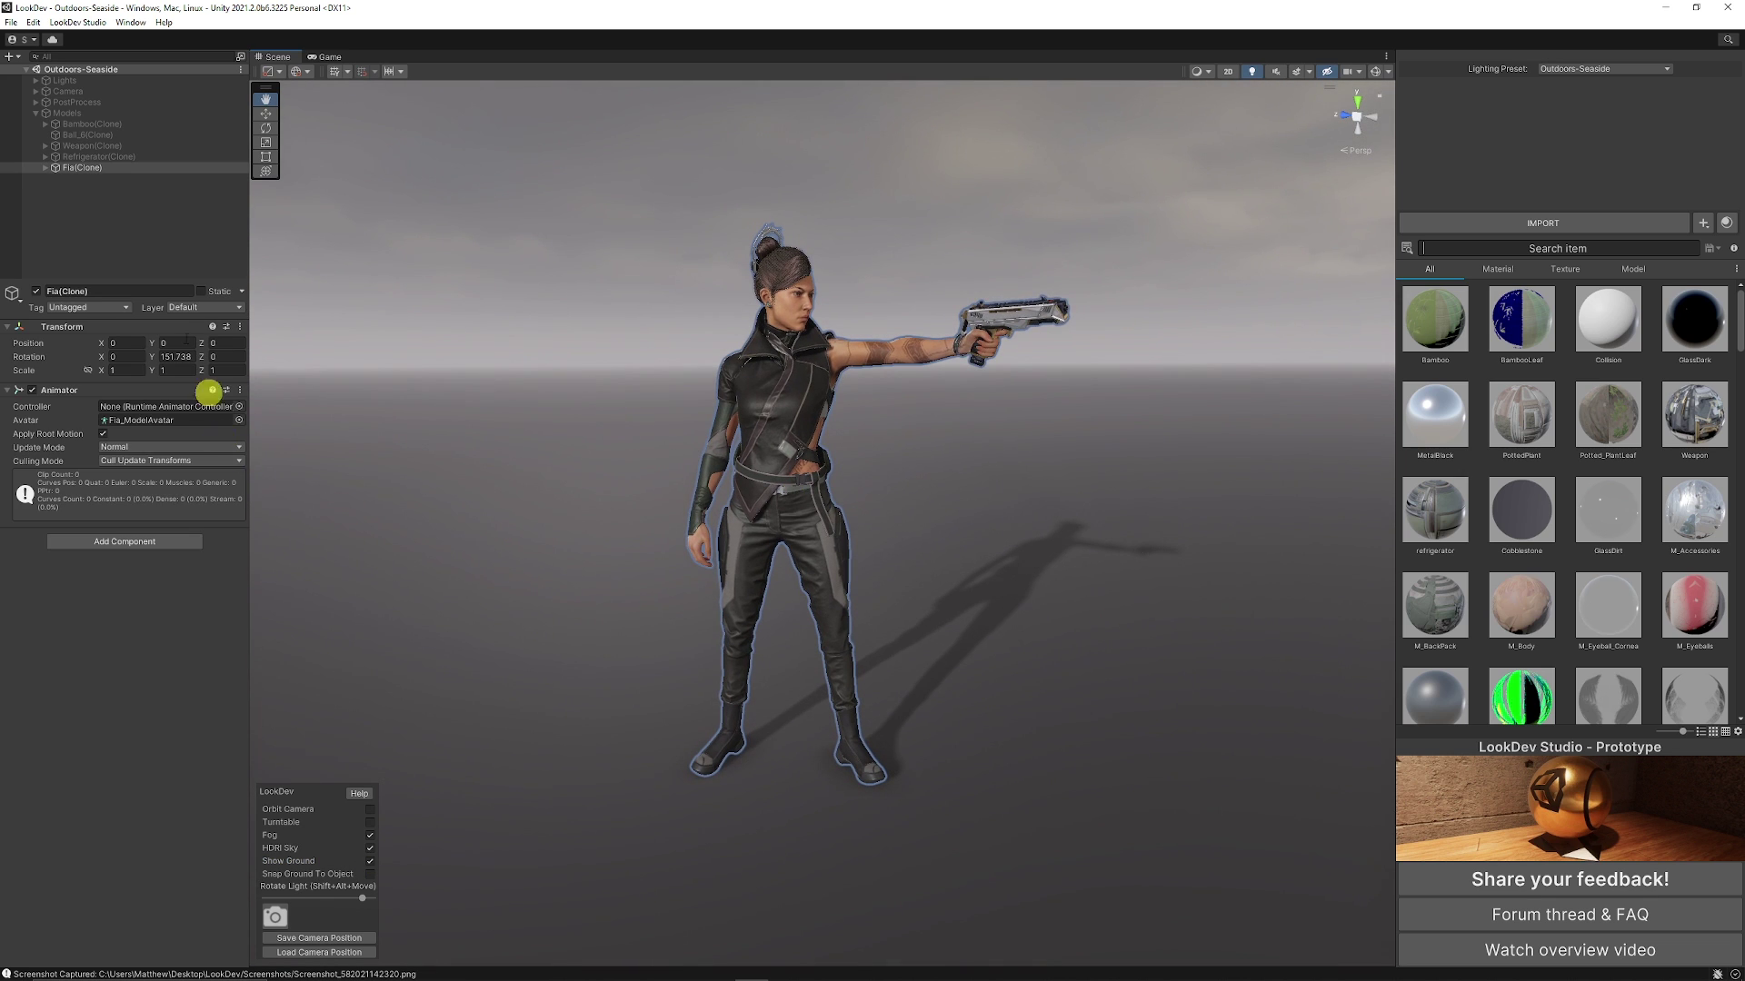
left_click_drag(537, 398, 810, 490, "alt")
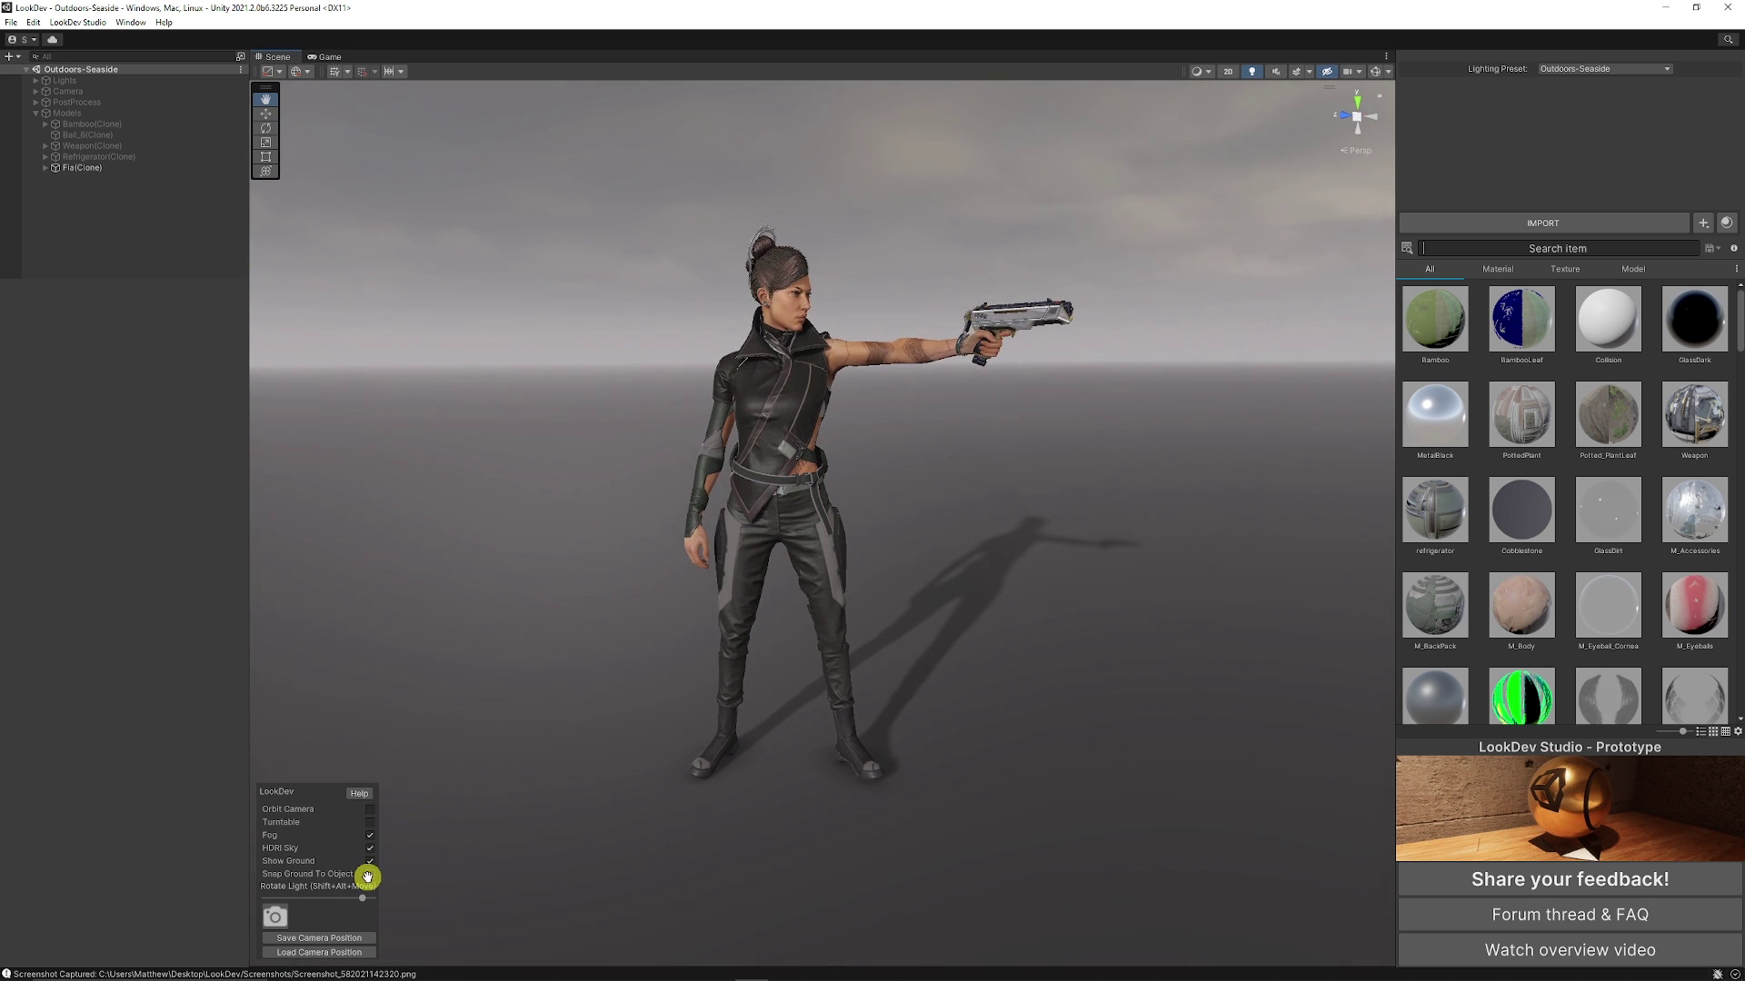
left_click(370, 874)
left_click_drag(729, 781, 705, 748, "alt")
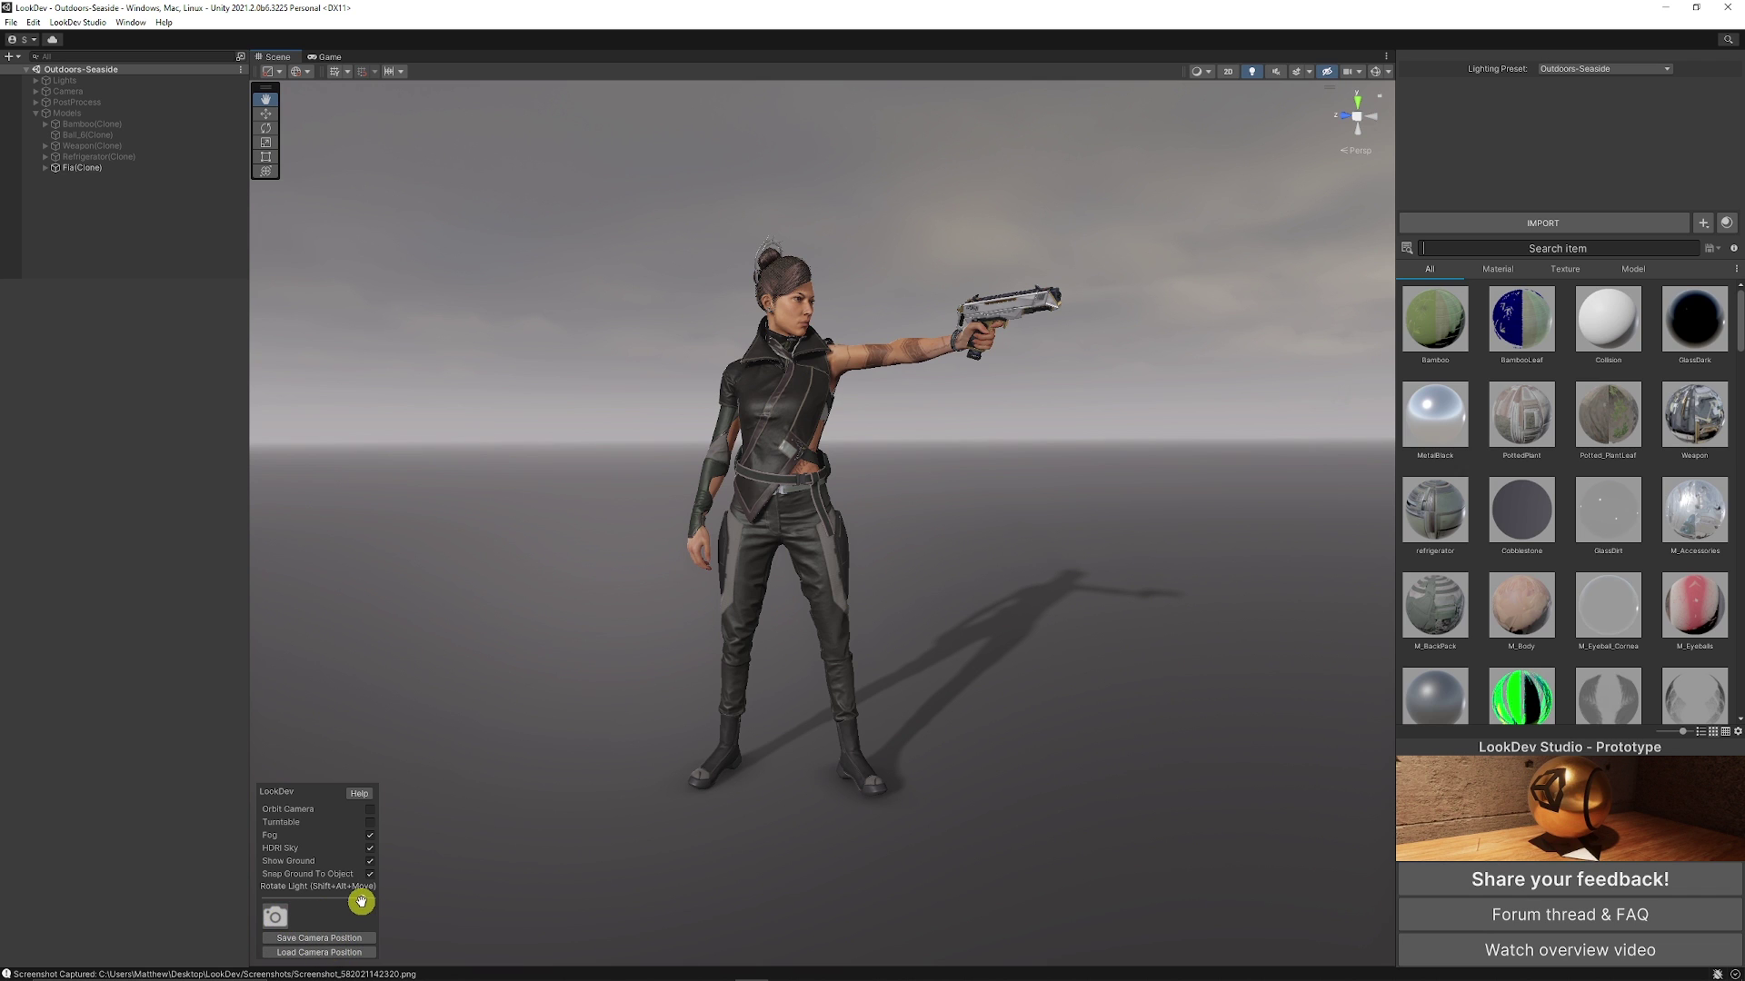
mouse_move(356, 899)
left_mouse_down()
mouse_move(296, 896)
mouse_move(363, 898)
left_mouse_up()
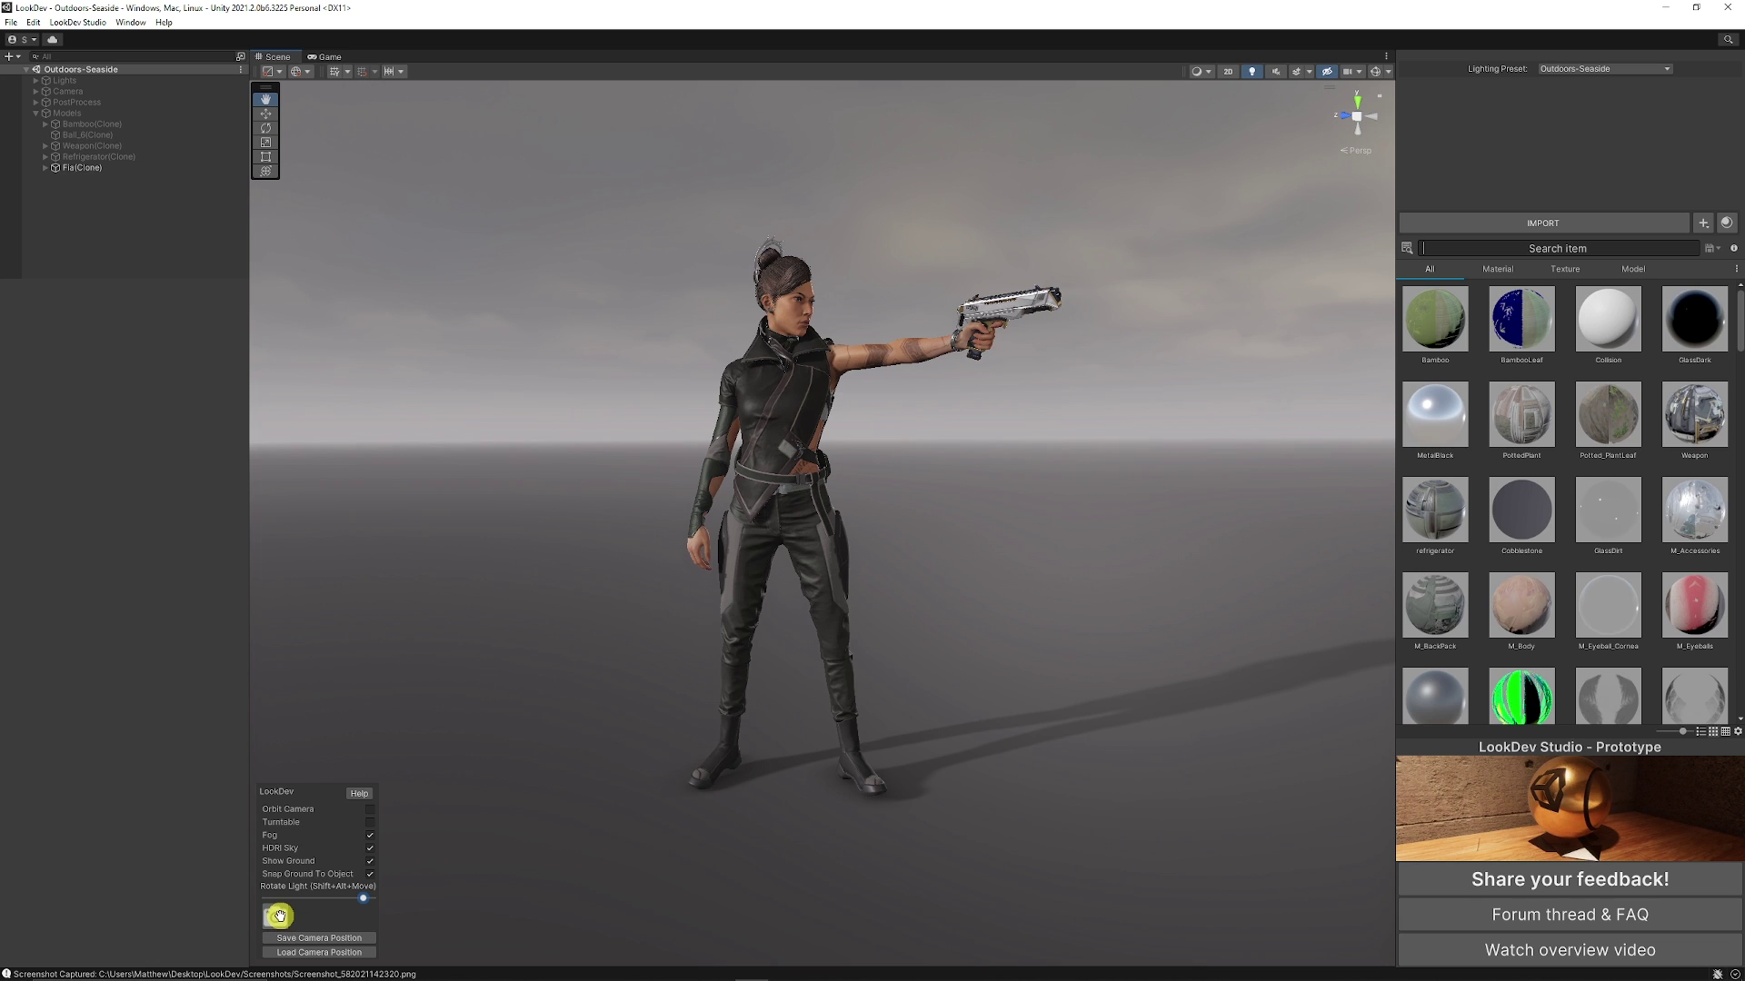
- Place the Refrigerator model in the scene and hide the Fia character
left_click(1531, 397)
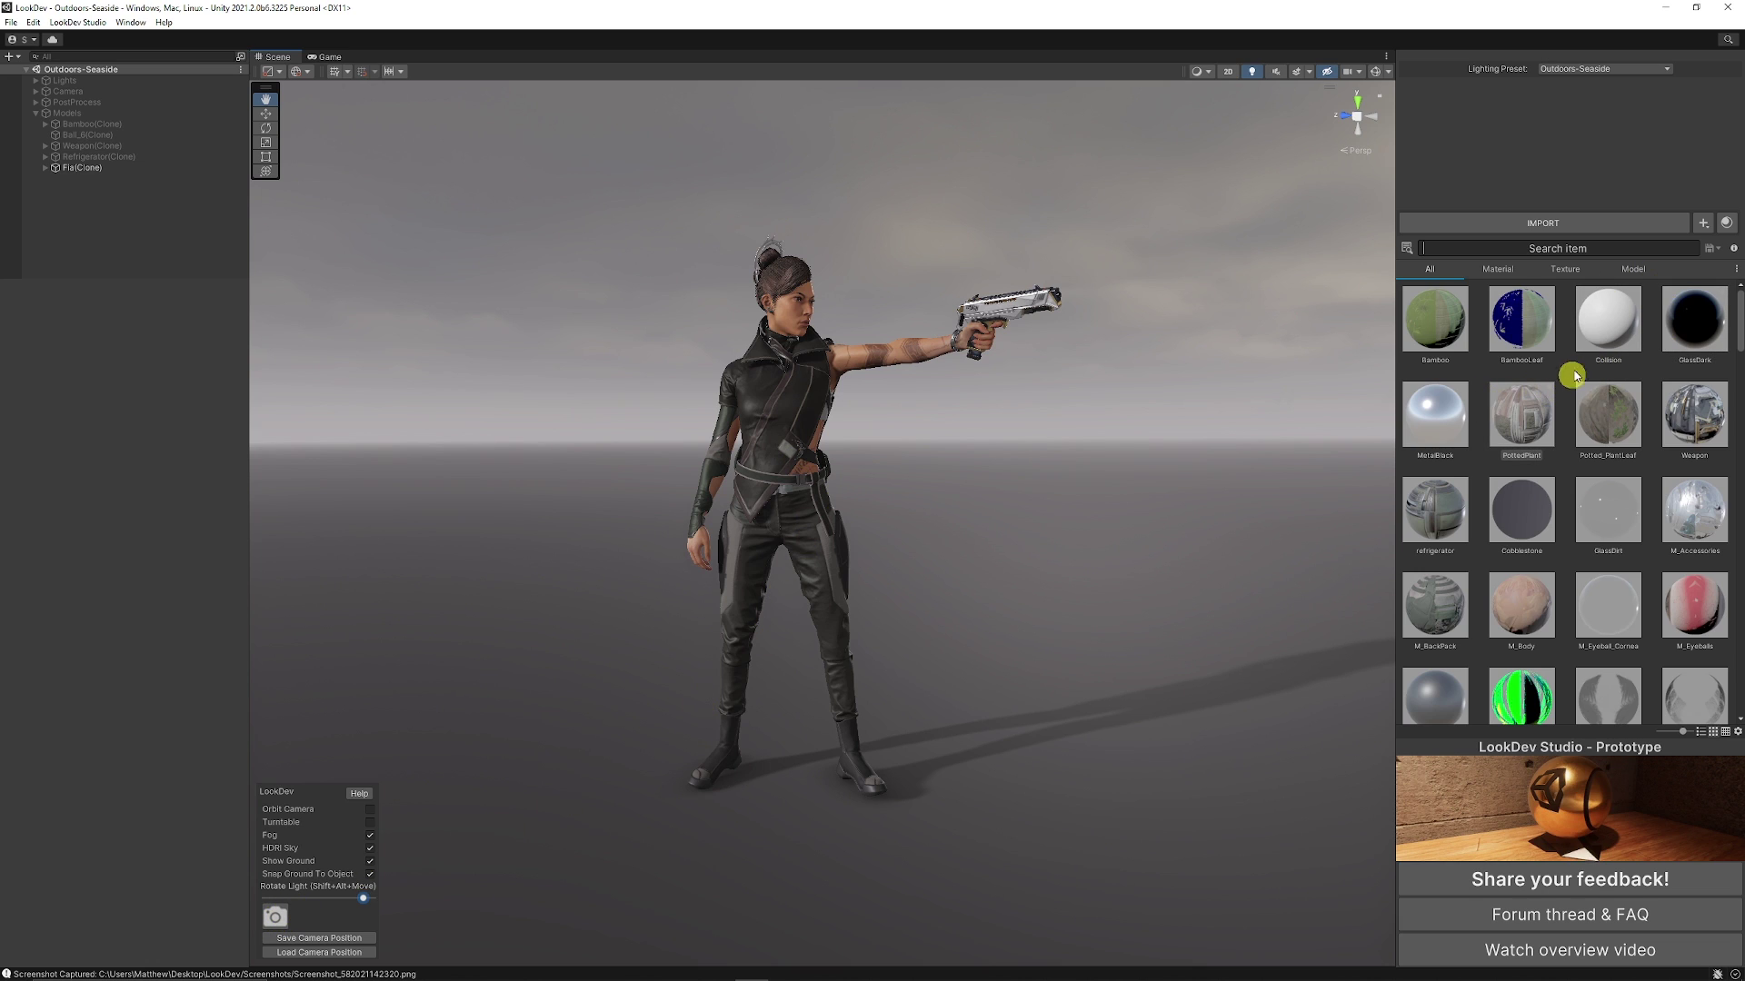
left_click(1499, 268)
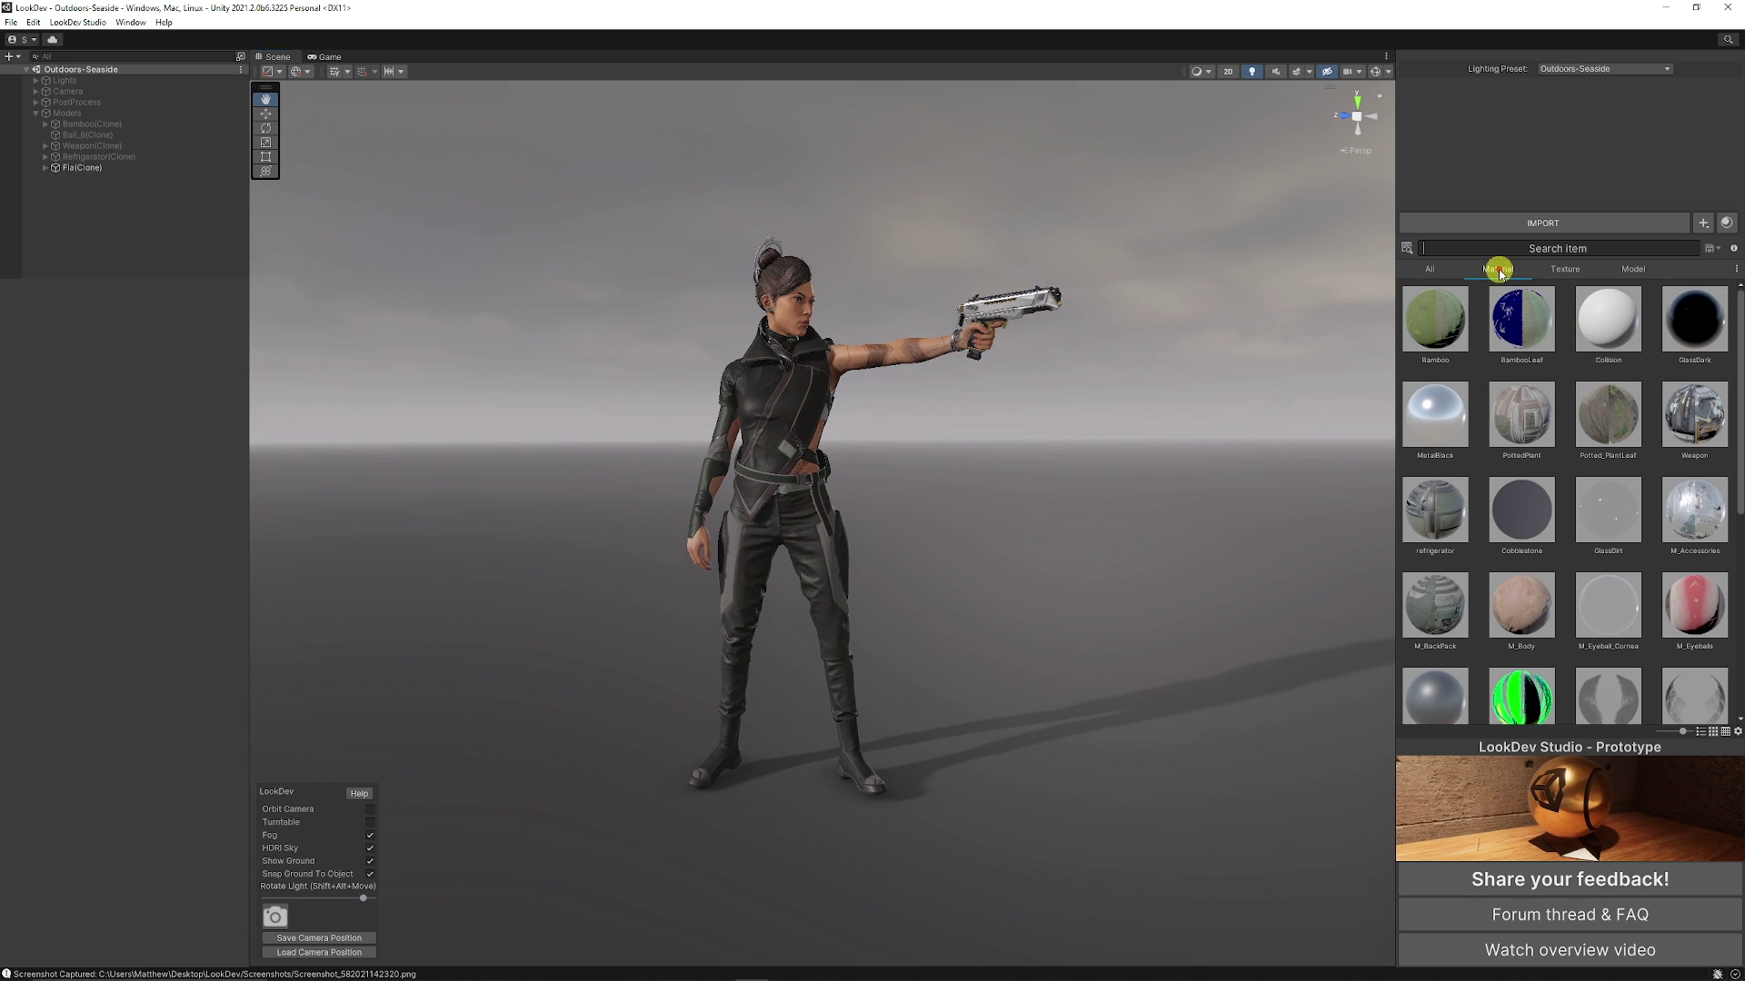
left_click(1563, 269)
left_click(1631, 269)
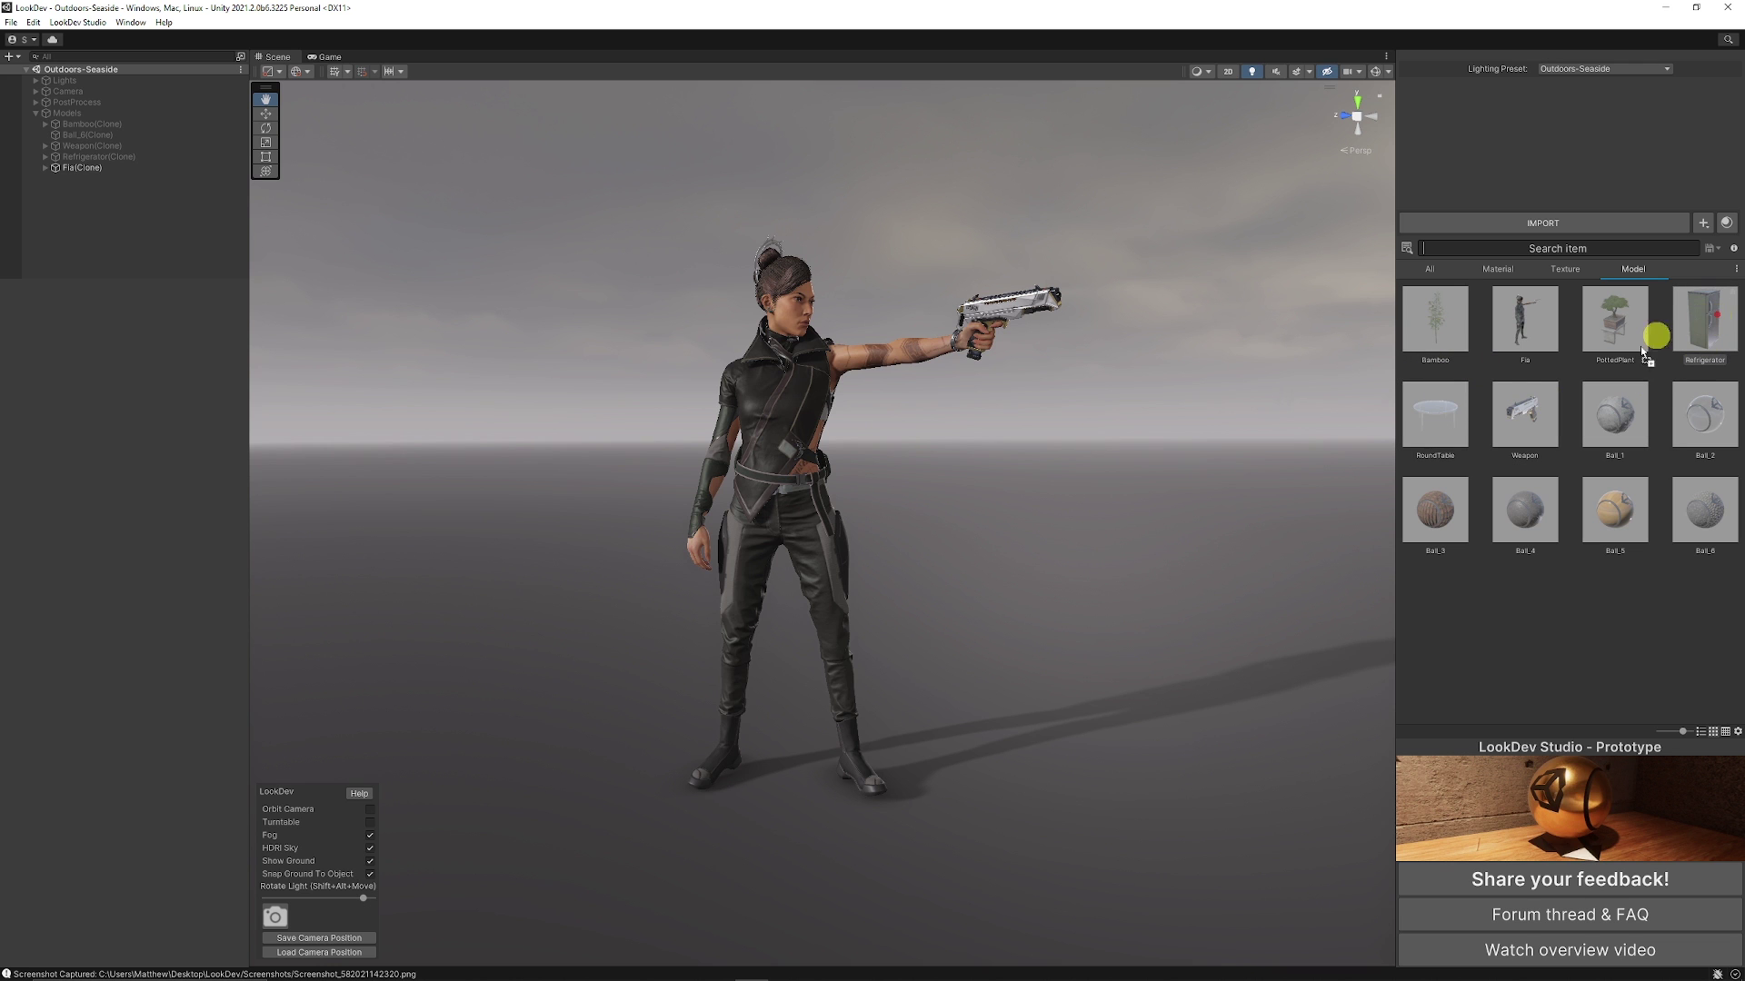
left_click_drag(1608, 350, 903, 545)
left_click_drag(560, 483, 1102, 502, "alt")
left_click(86, 169)
left_click(35, 291)
left_click_drag(687, 350, 873, 488, "alt")
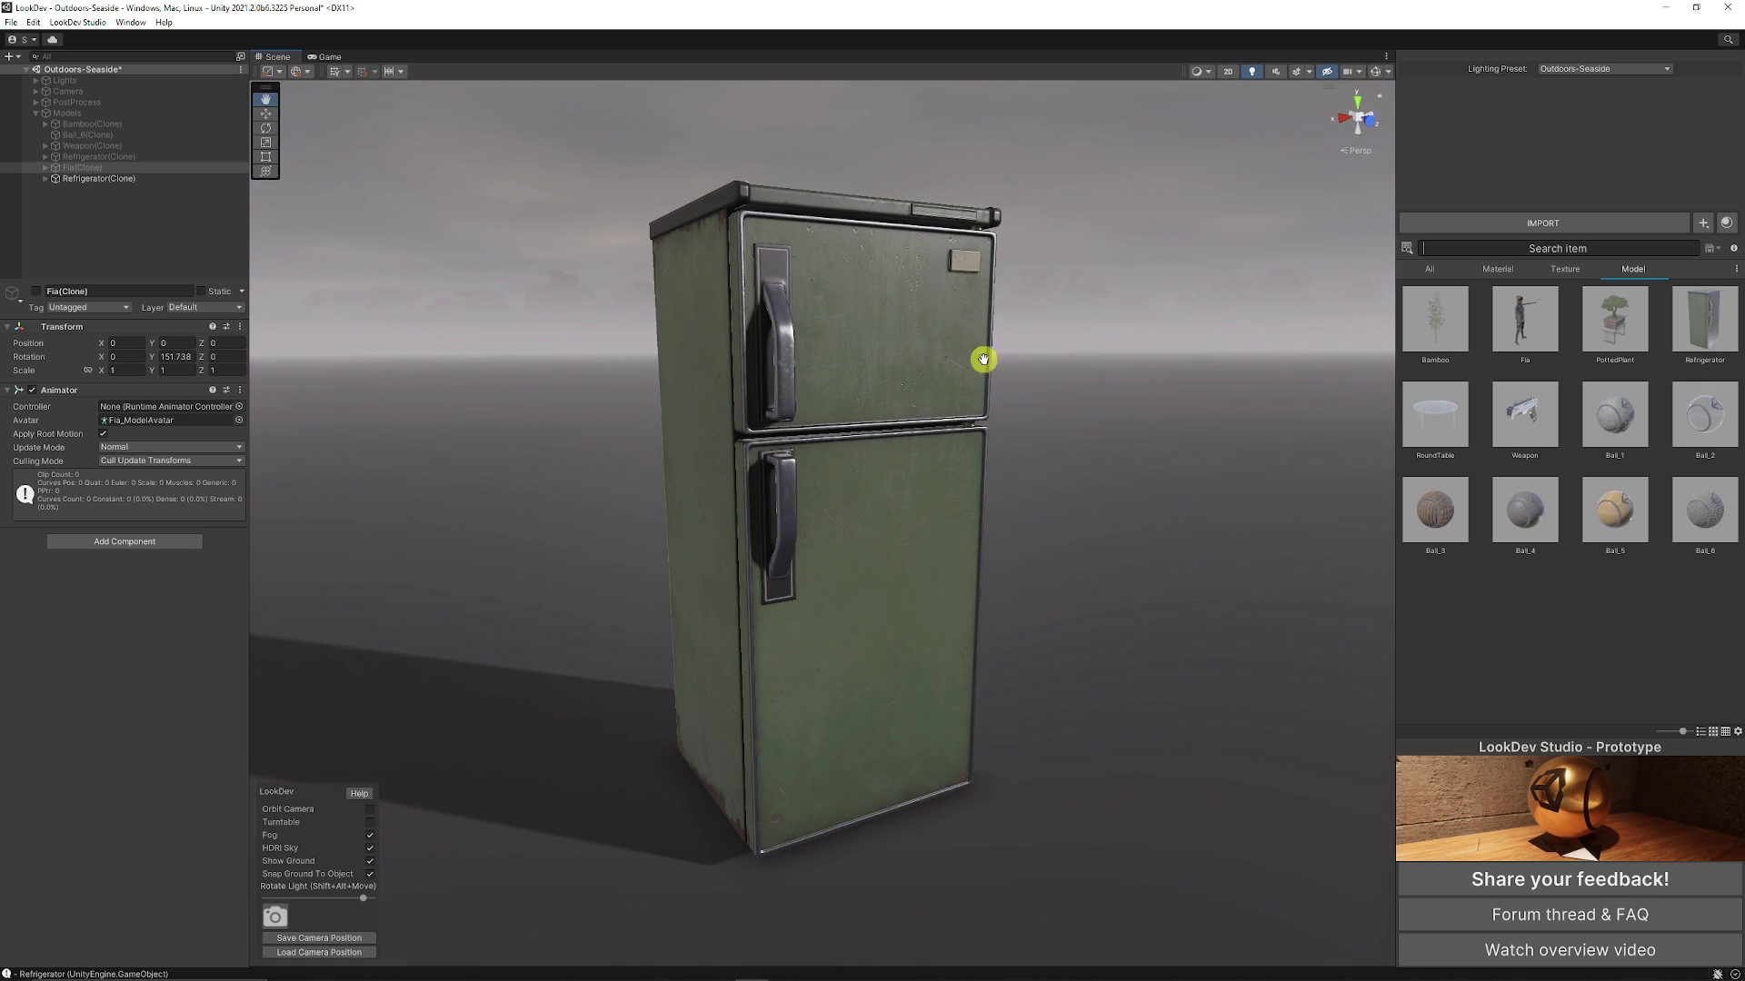
- Switch lighting to Outdoors-Woods and show the refrigerator material's settings
left_click(1576, 73)
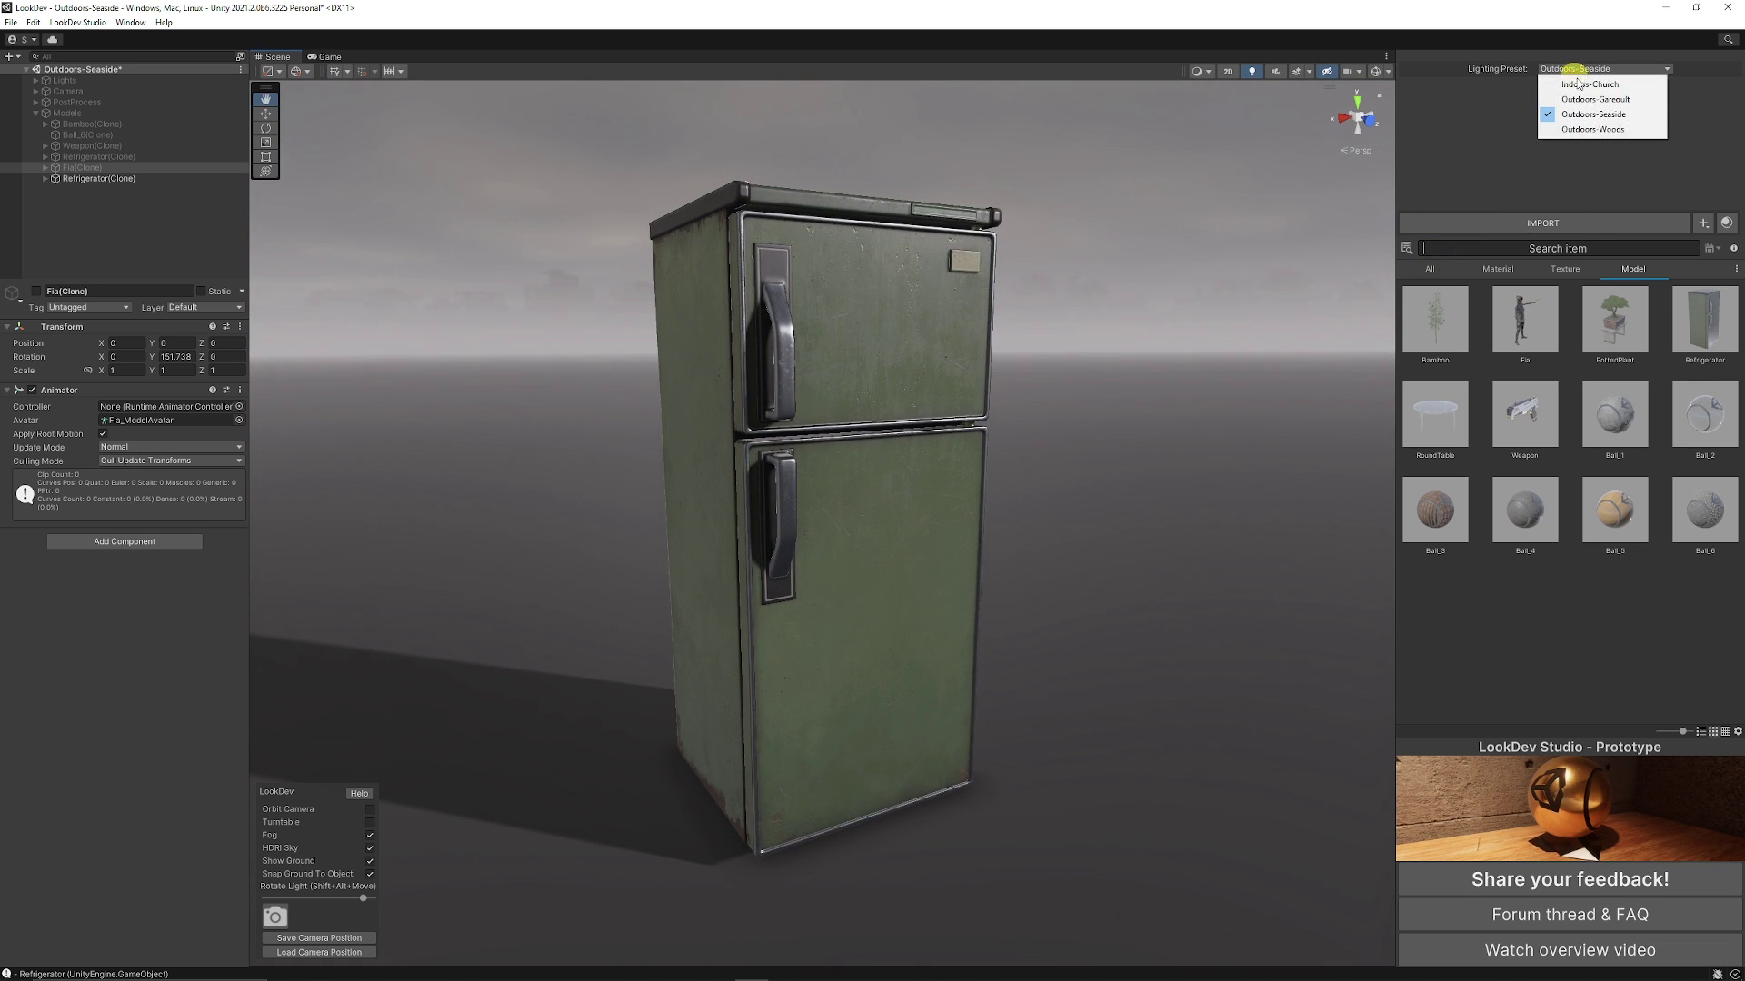
left_click(1590, 130)
mouse_move(1013, 433)
left_mouse_down("alt")
mouse_move(989, 475)
mouse_move(1021, 464)
left_mouse_up("alt")
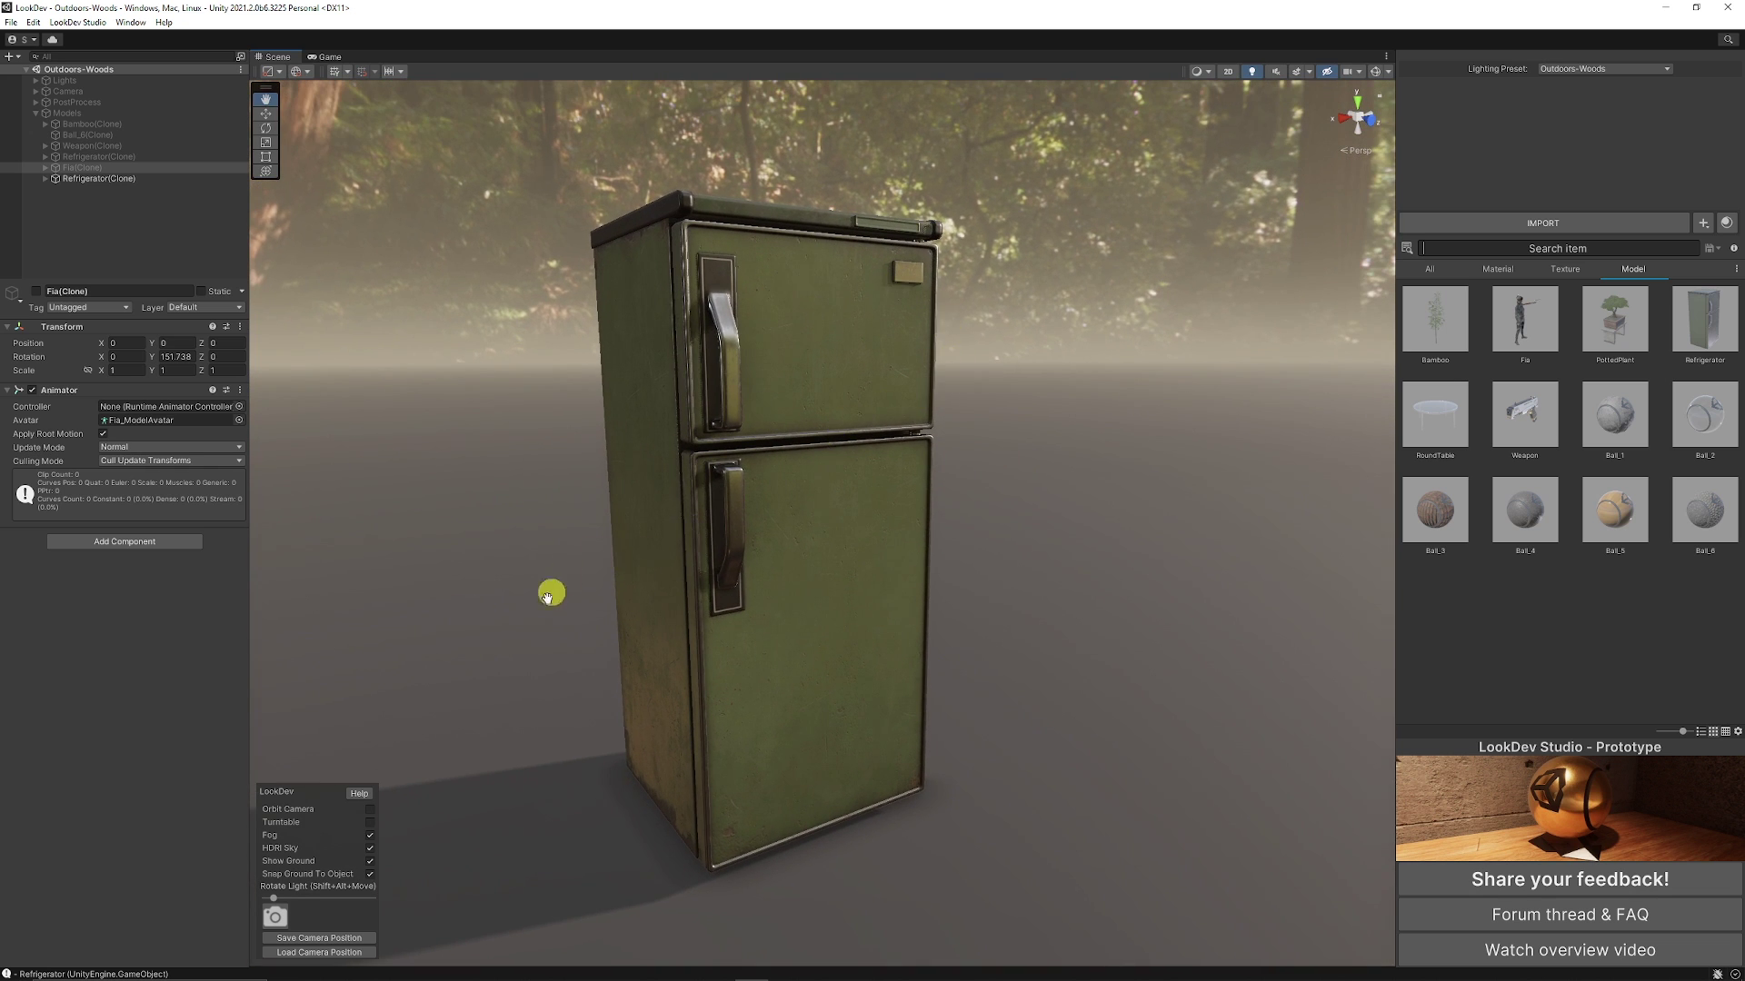
left_click(636, 490)
mouse_move(636, 491)
left_mouse_down("alt")
mouse_move(693, 428)
mouse_move(841, 382)
mouse_move(768, 367)
mouse_move(561, 400)
mouse_move(896, 494)
mouse_move(858, 498)
left_mouse_up("alt")
left_click(1497, 269)
left_click(1521, 509)
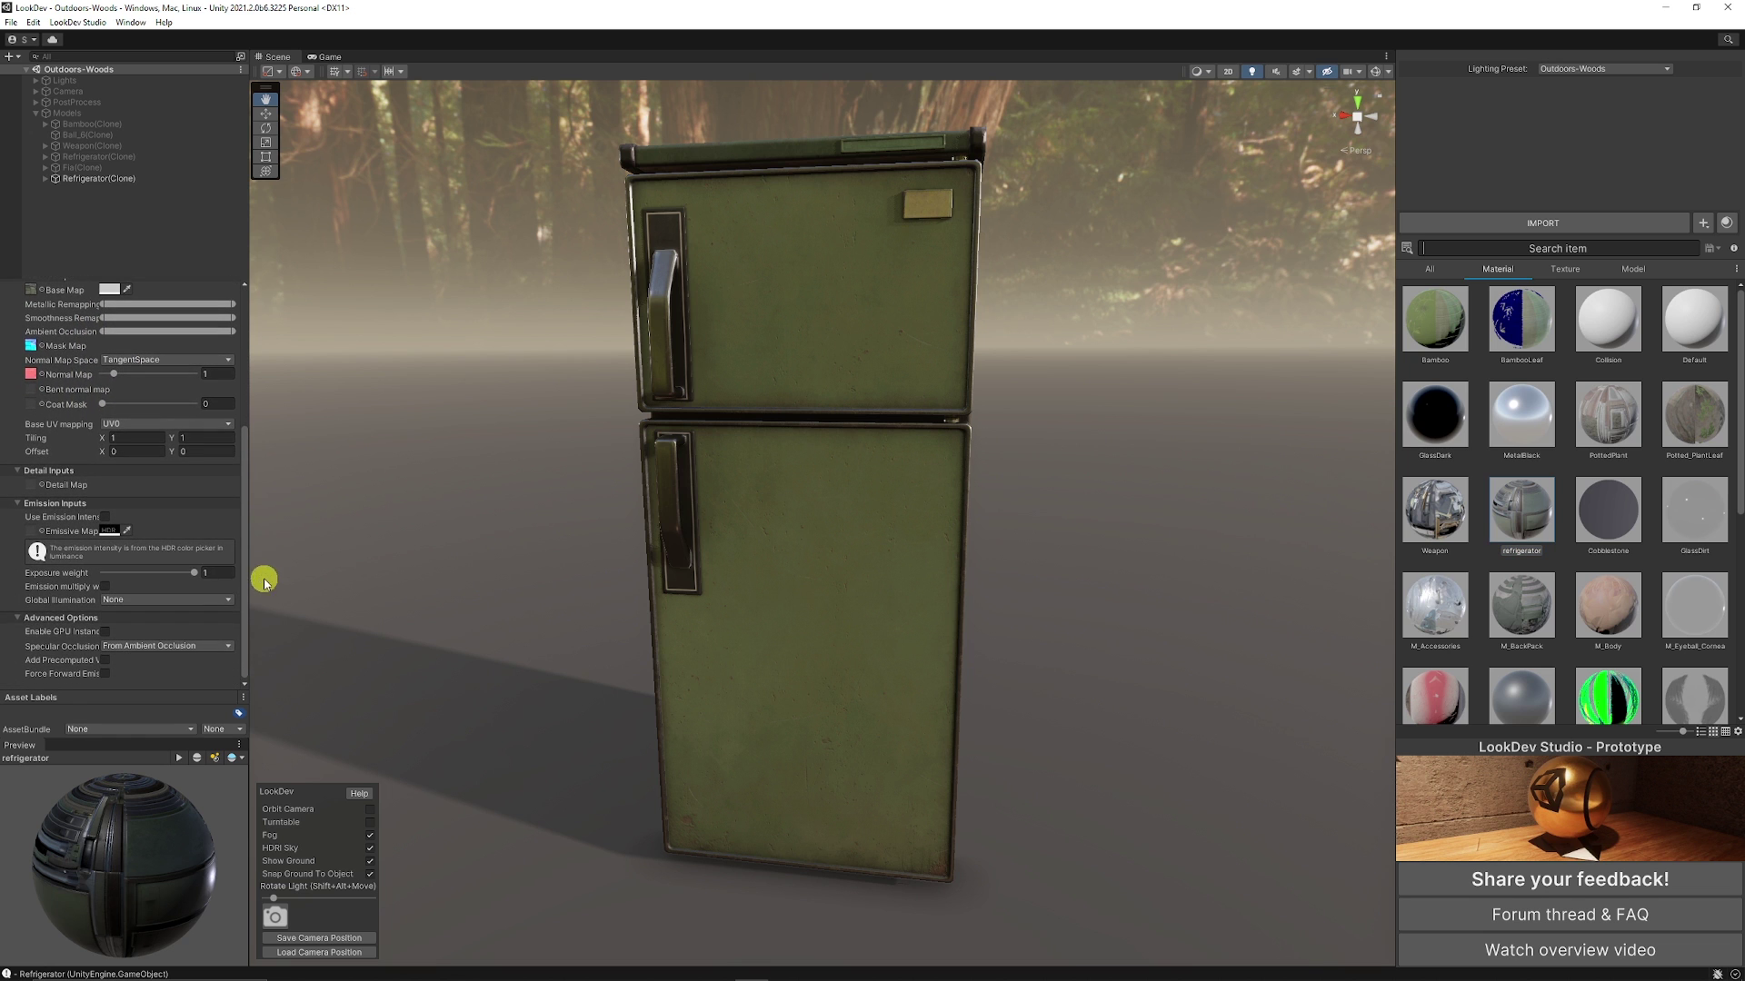
left_click_drag(606, 502, 747, 500, "alt")
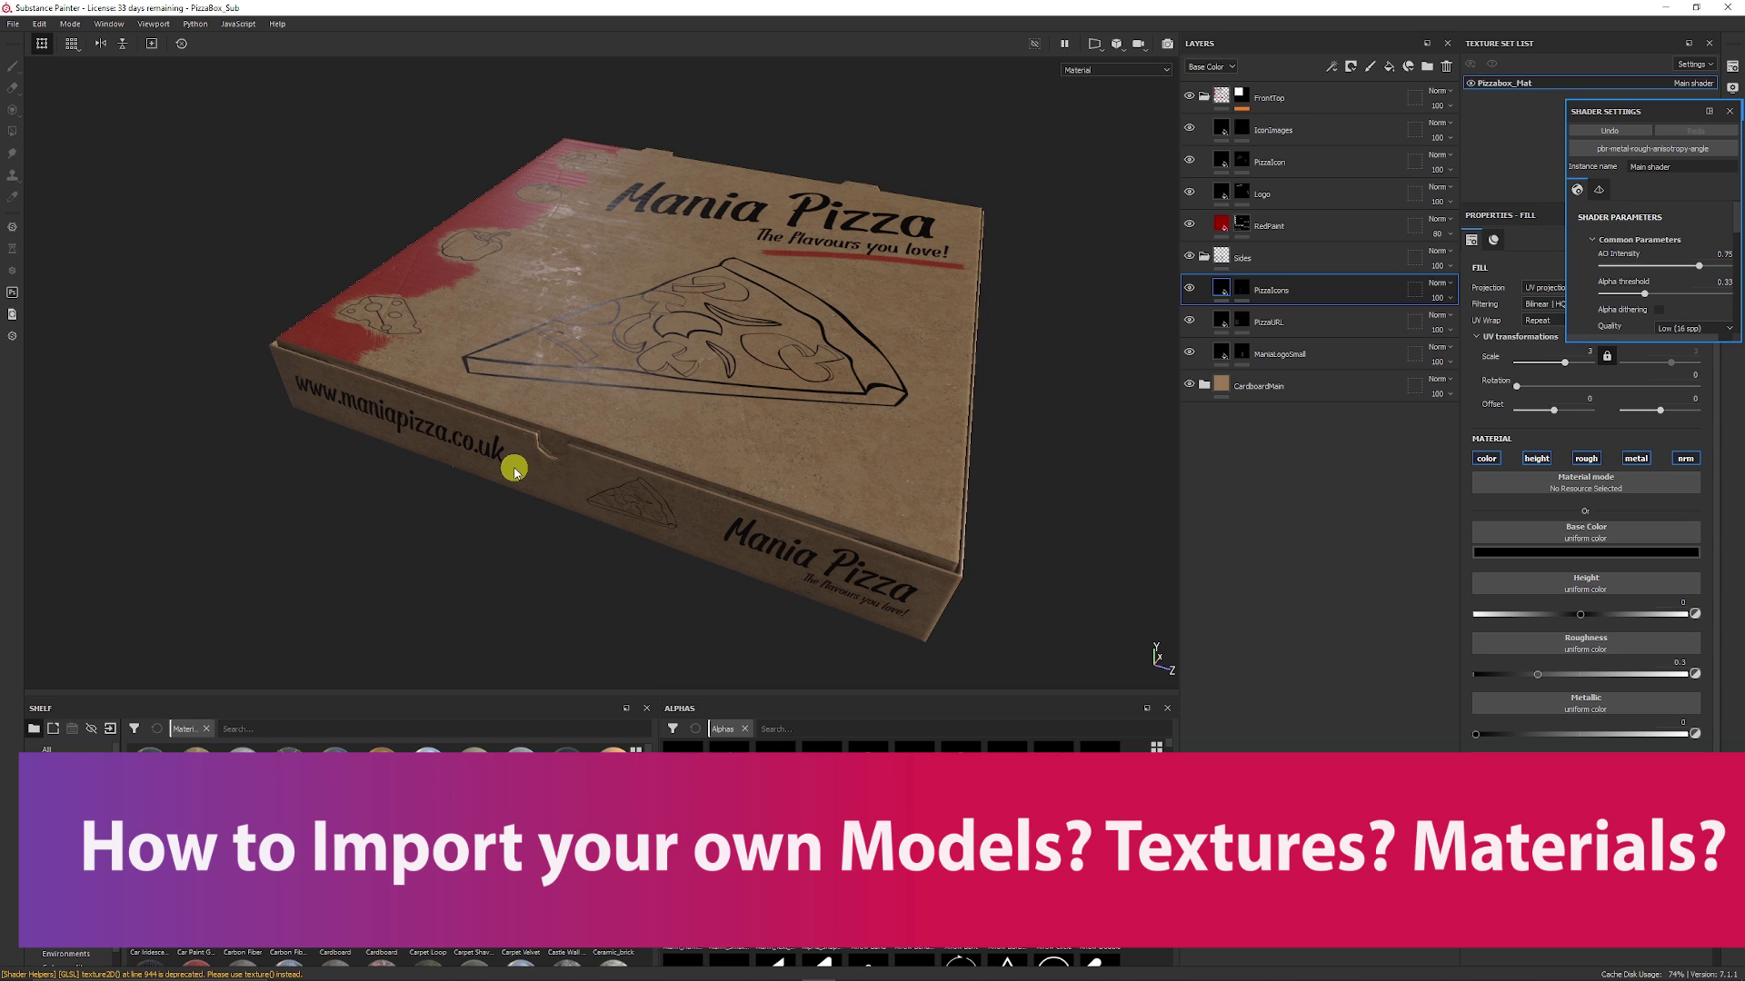
- Orbit around the textured Mania Pizza box, then open the File menu
left_click_drag(642, 507, 452, 494, "alt")
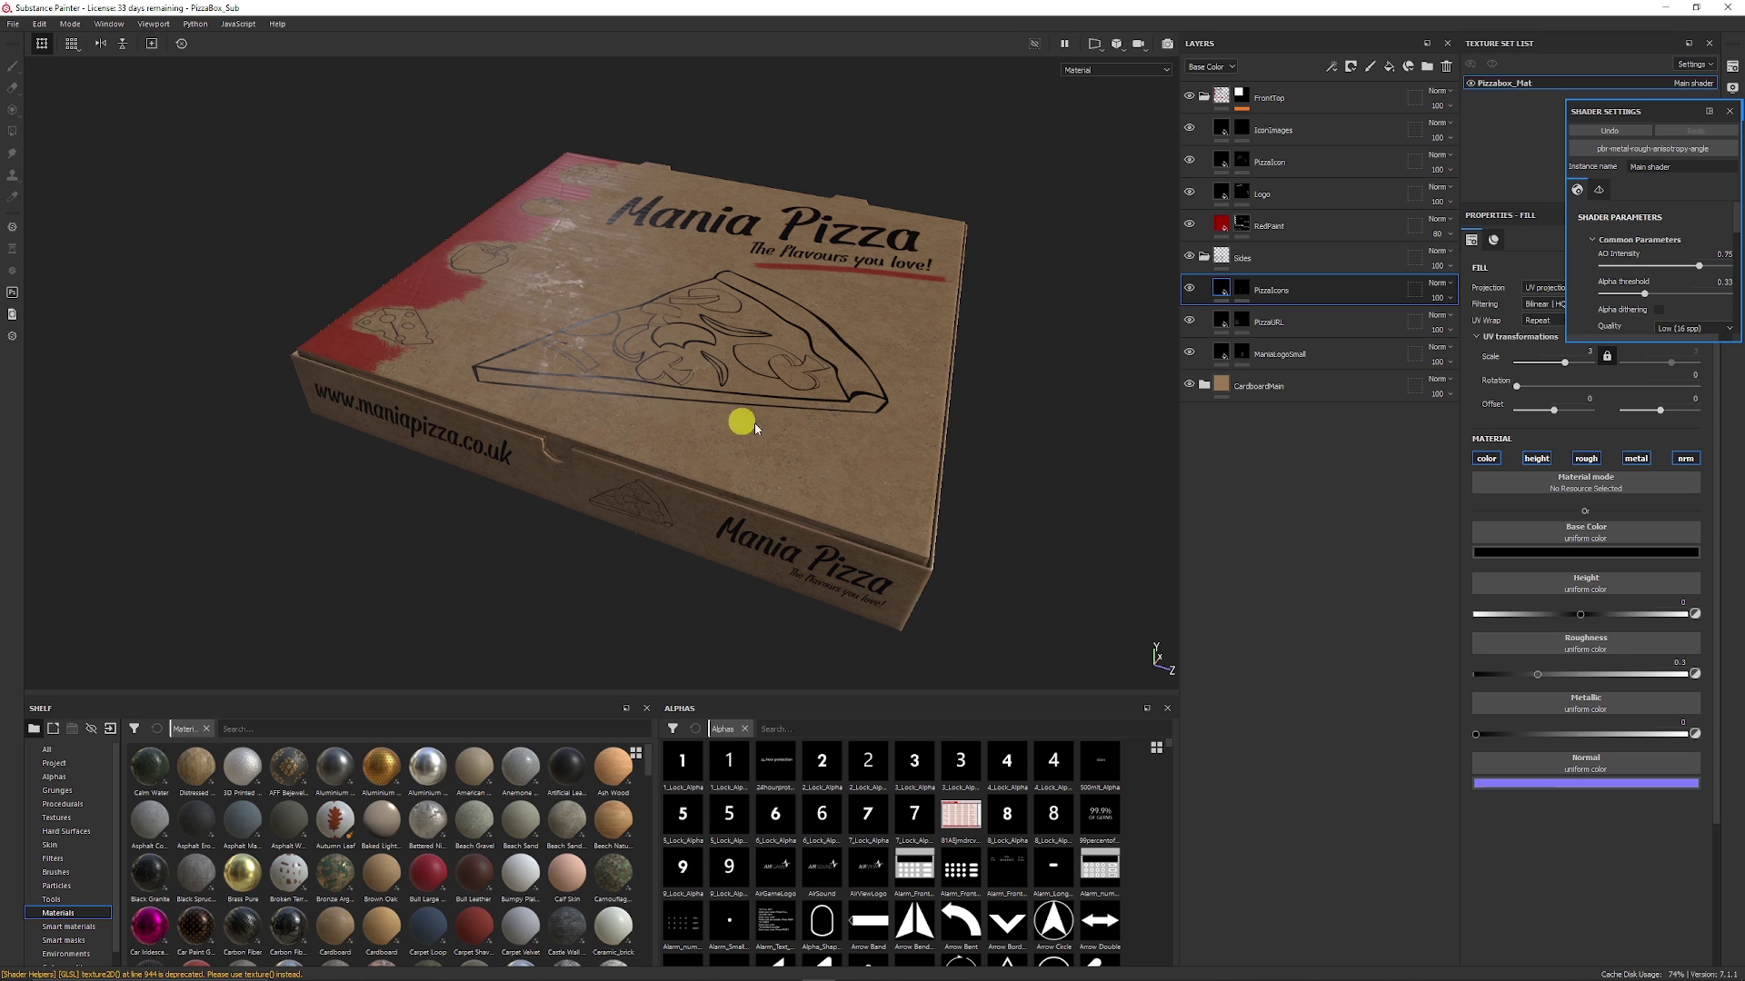
left_click_drag(775, 413, 831, 357, "alt")
left_click(14, 25)
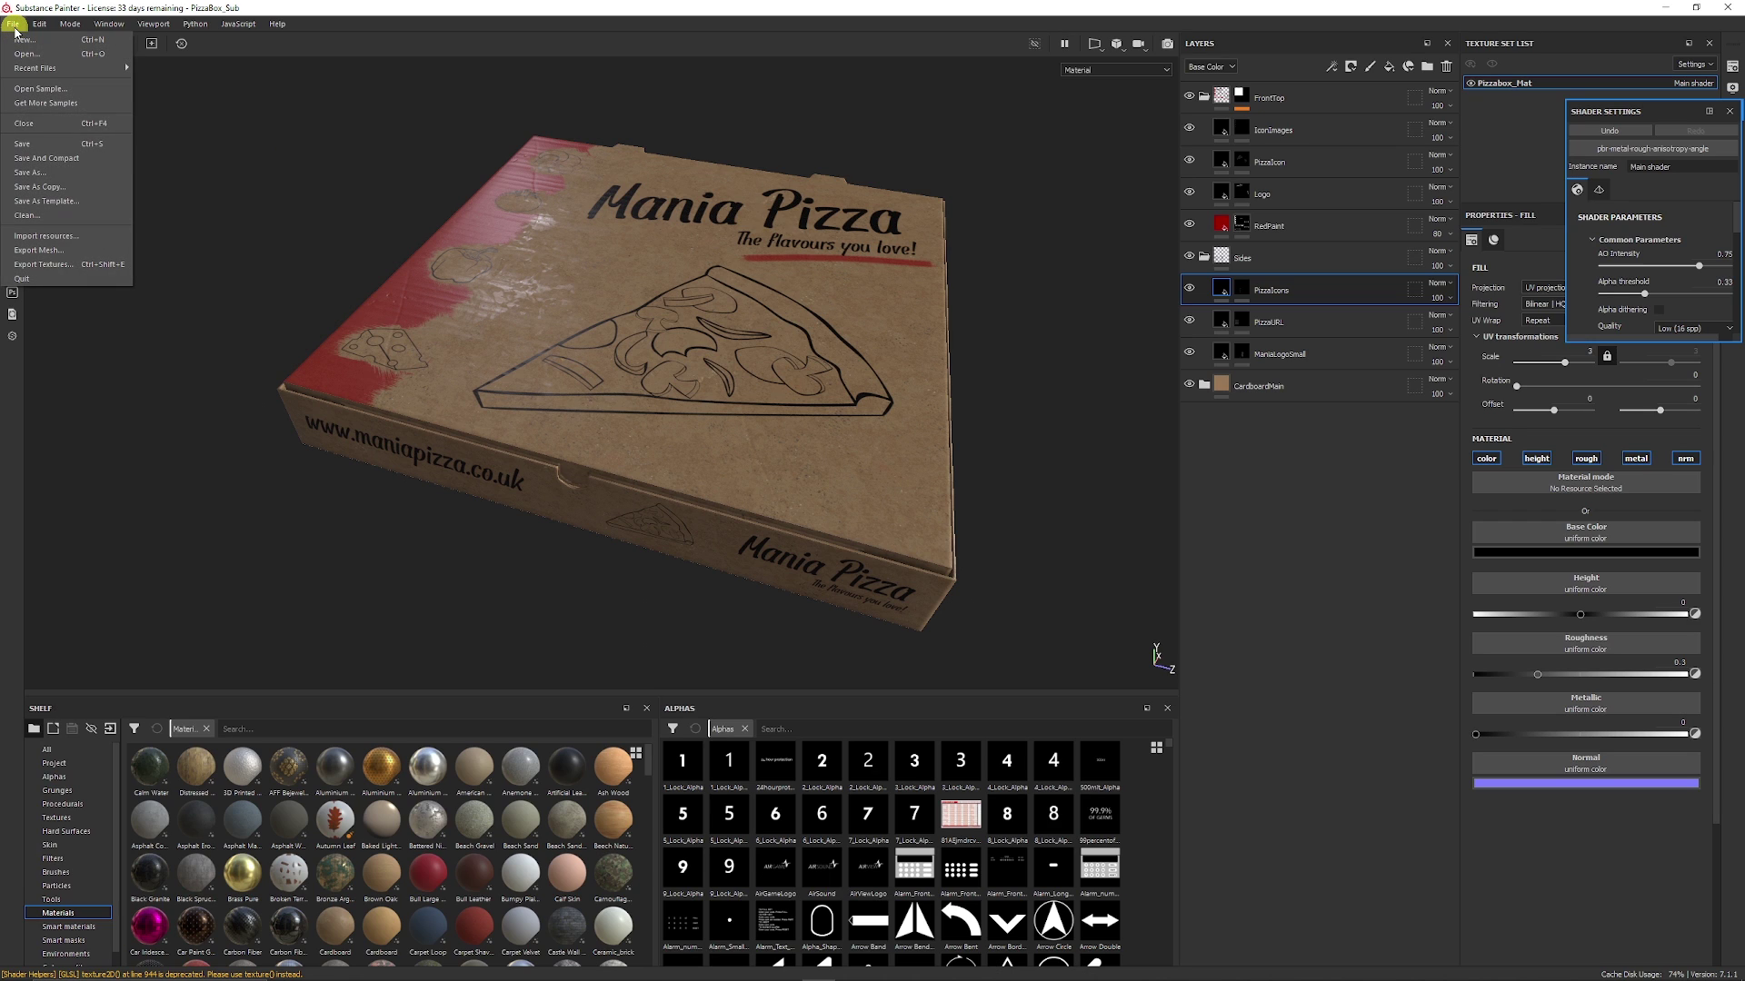
- Export textures to Desktop/Pizza using Unity HD Render Pipeline (Metallic Standard) at 2048
left_click(50, 264)
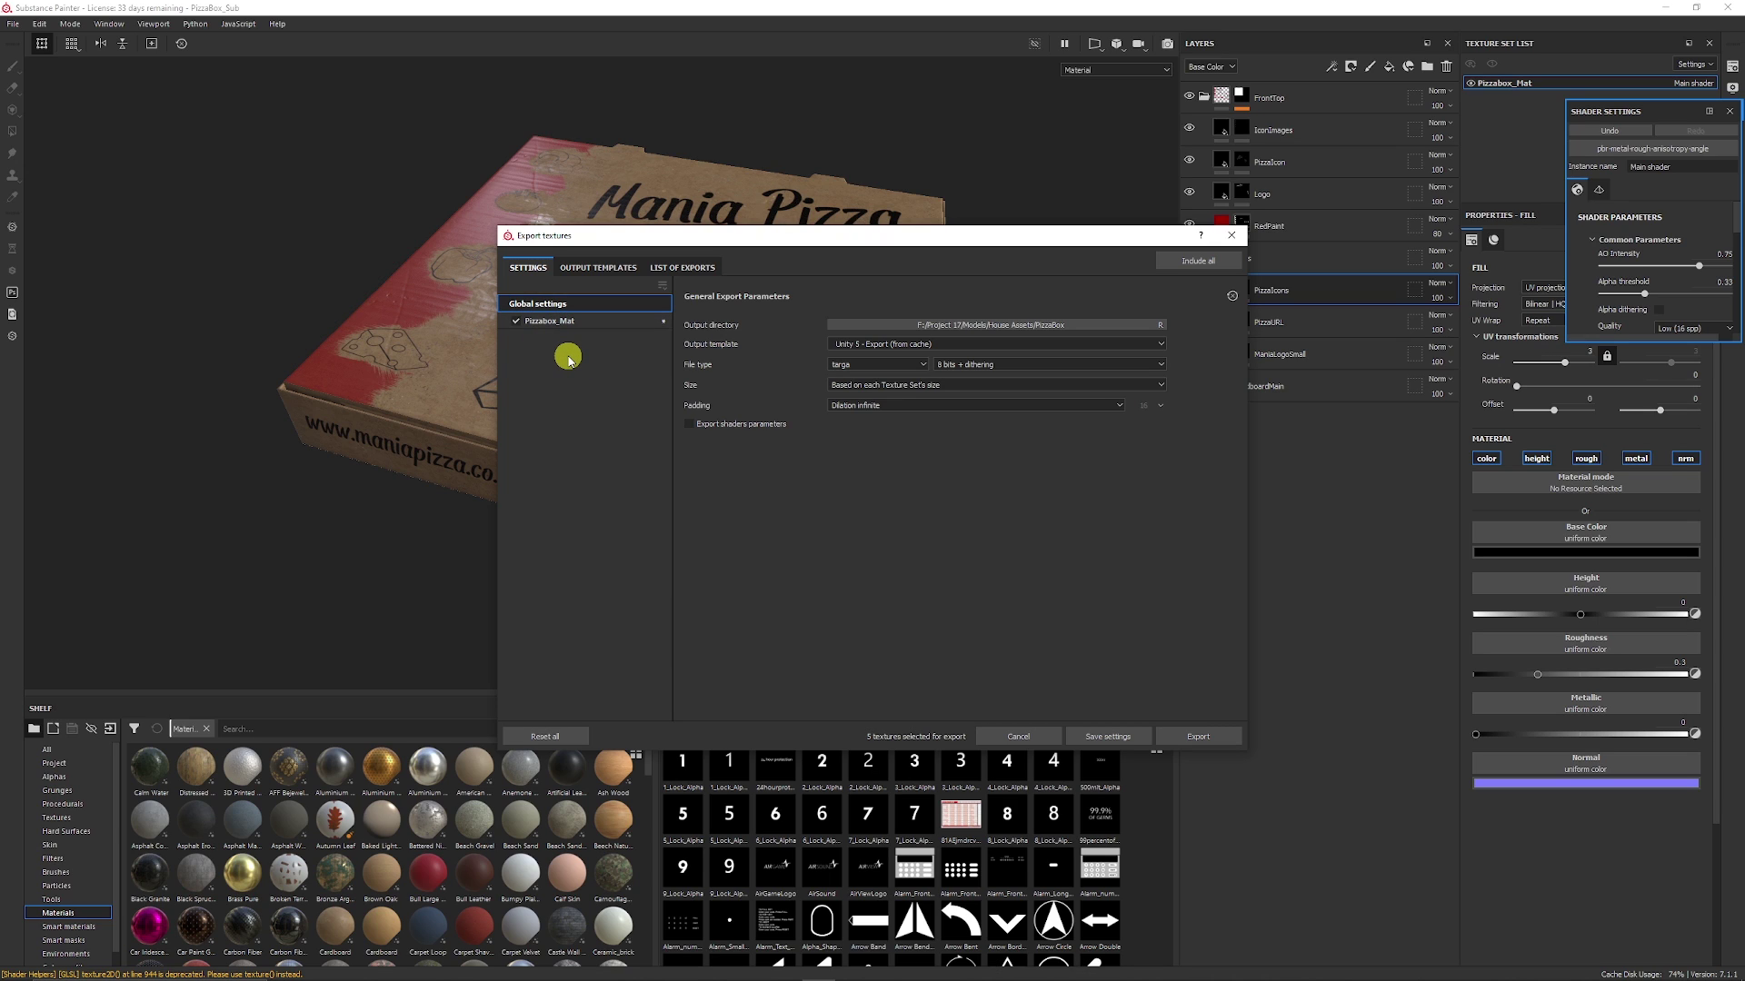
left_click(992, 324)
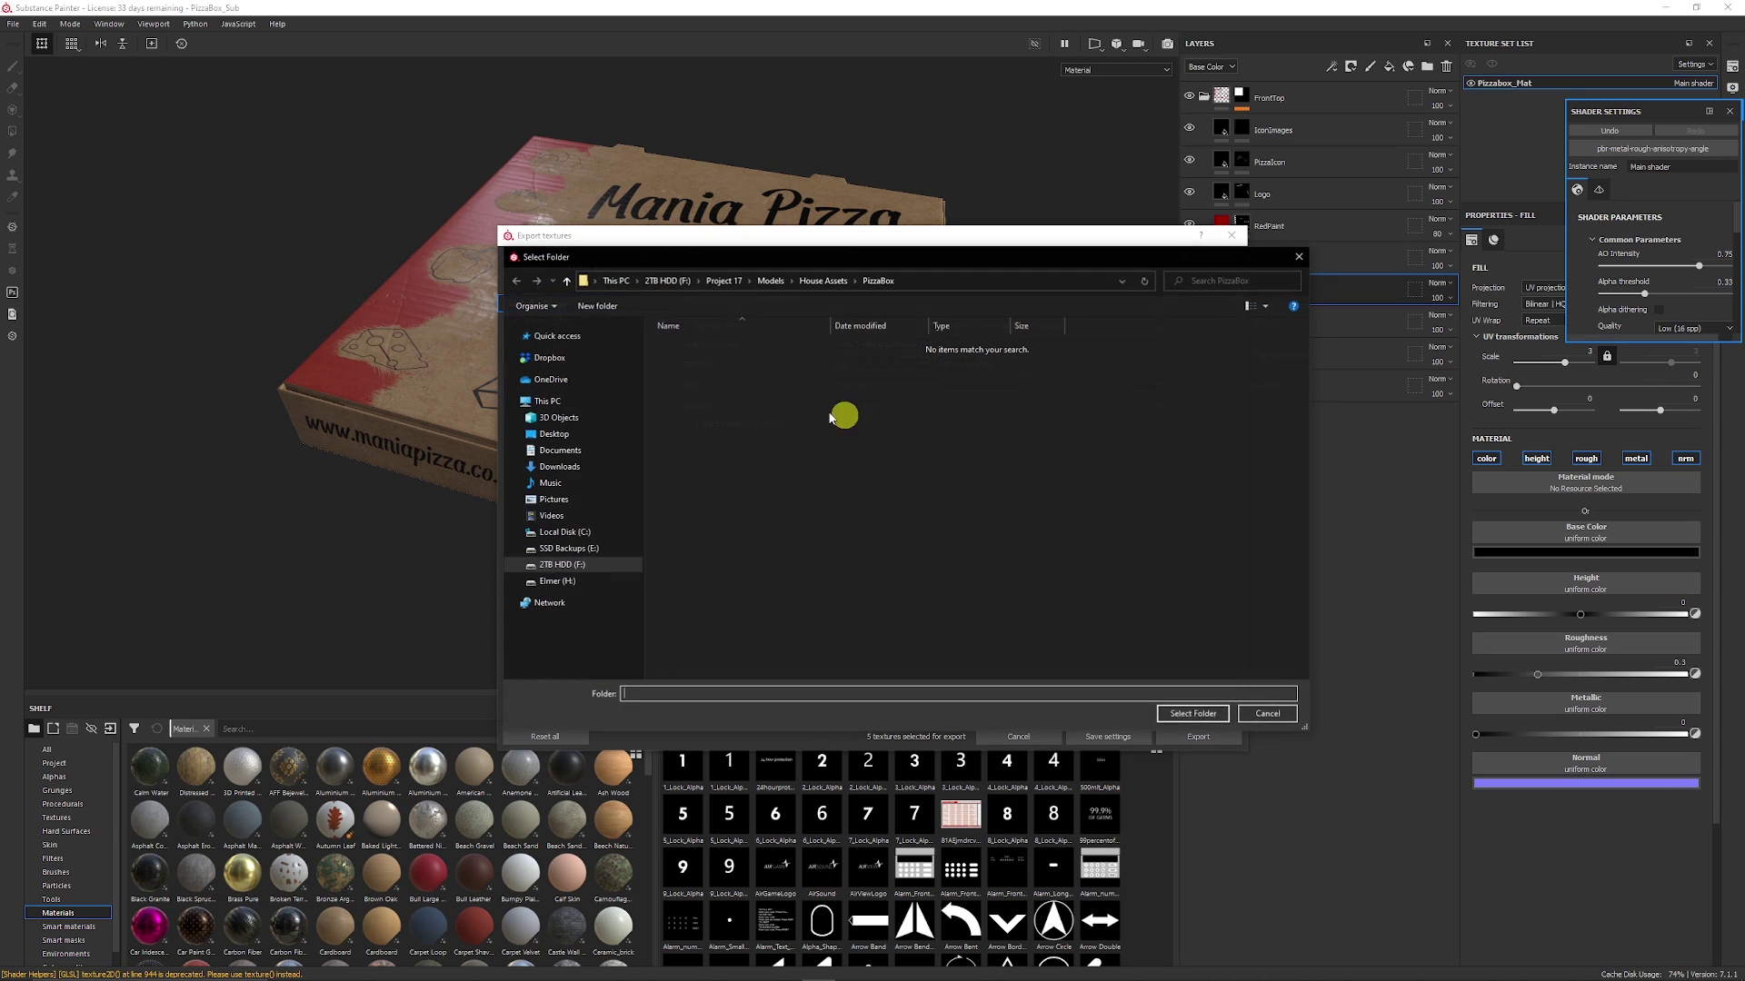
left_click(556, 434)
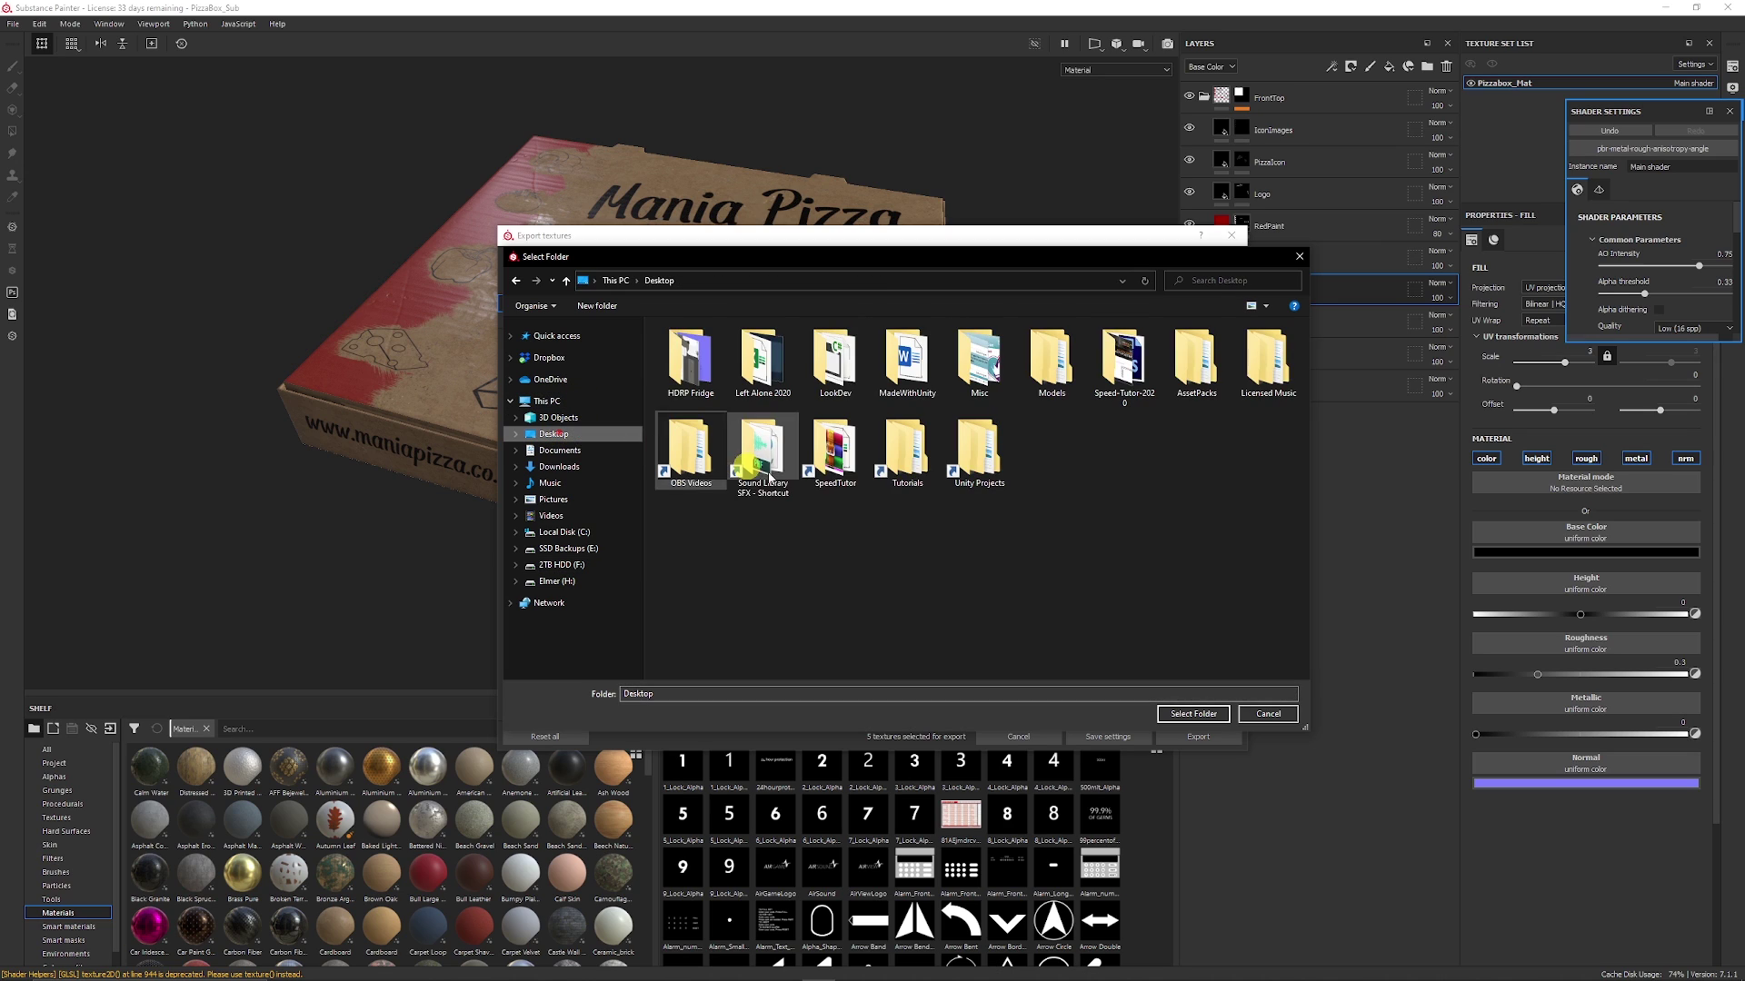
key("Escape")
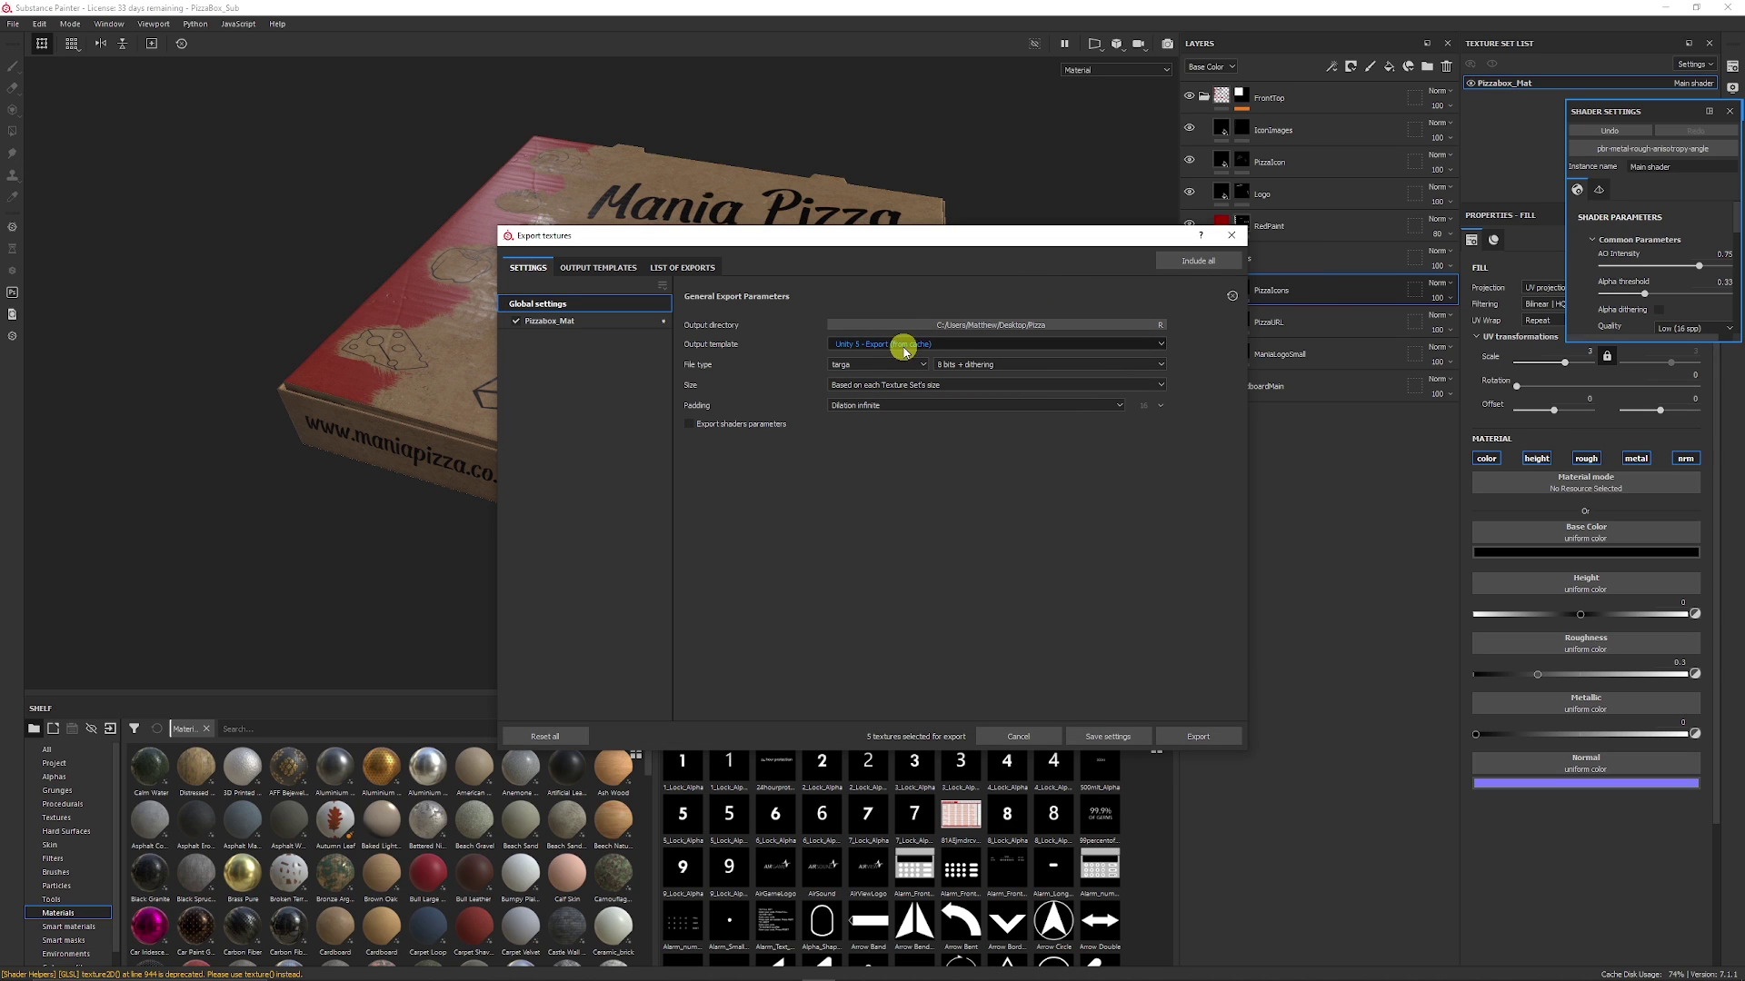
left_click(857, 346)
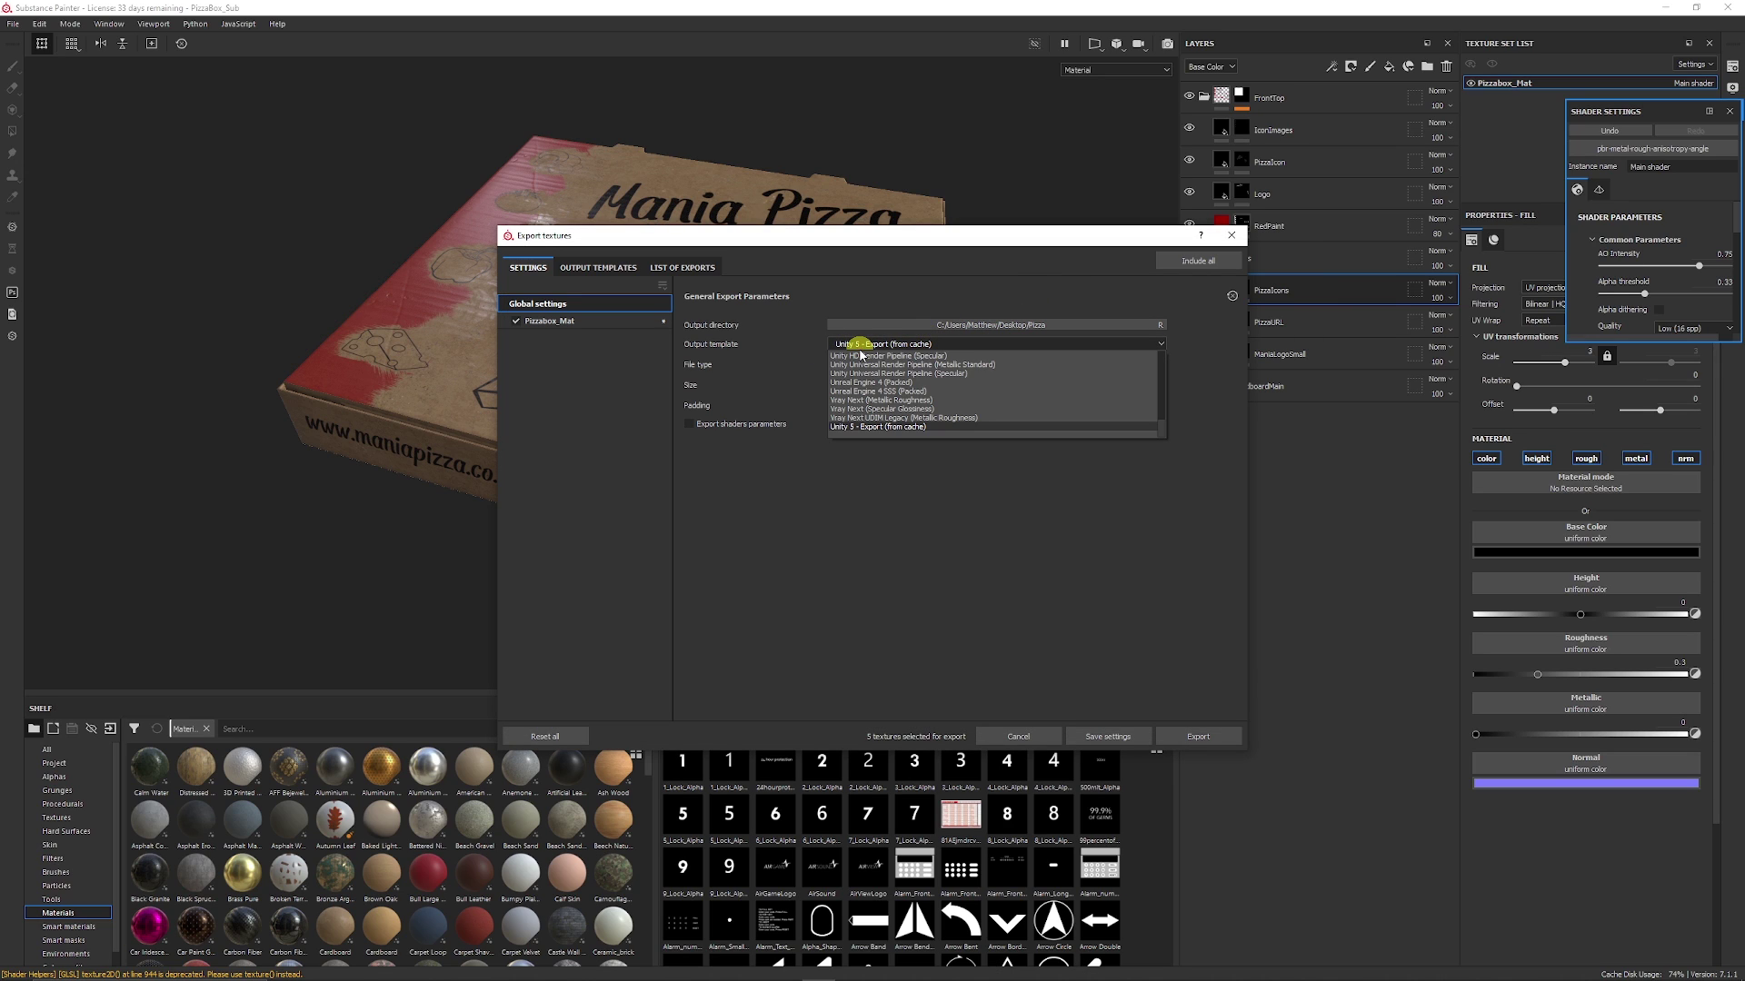
scroll(945, 377, "up", 1)
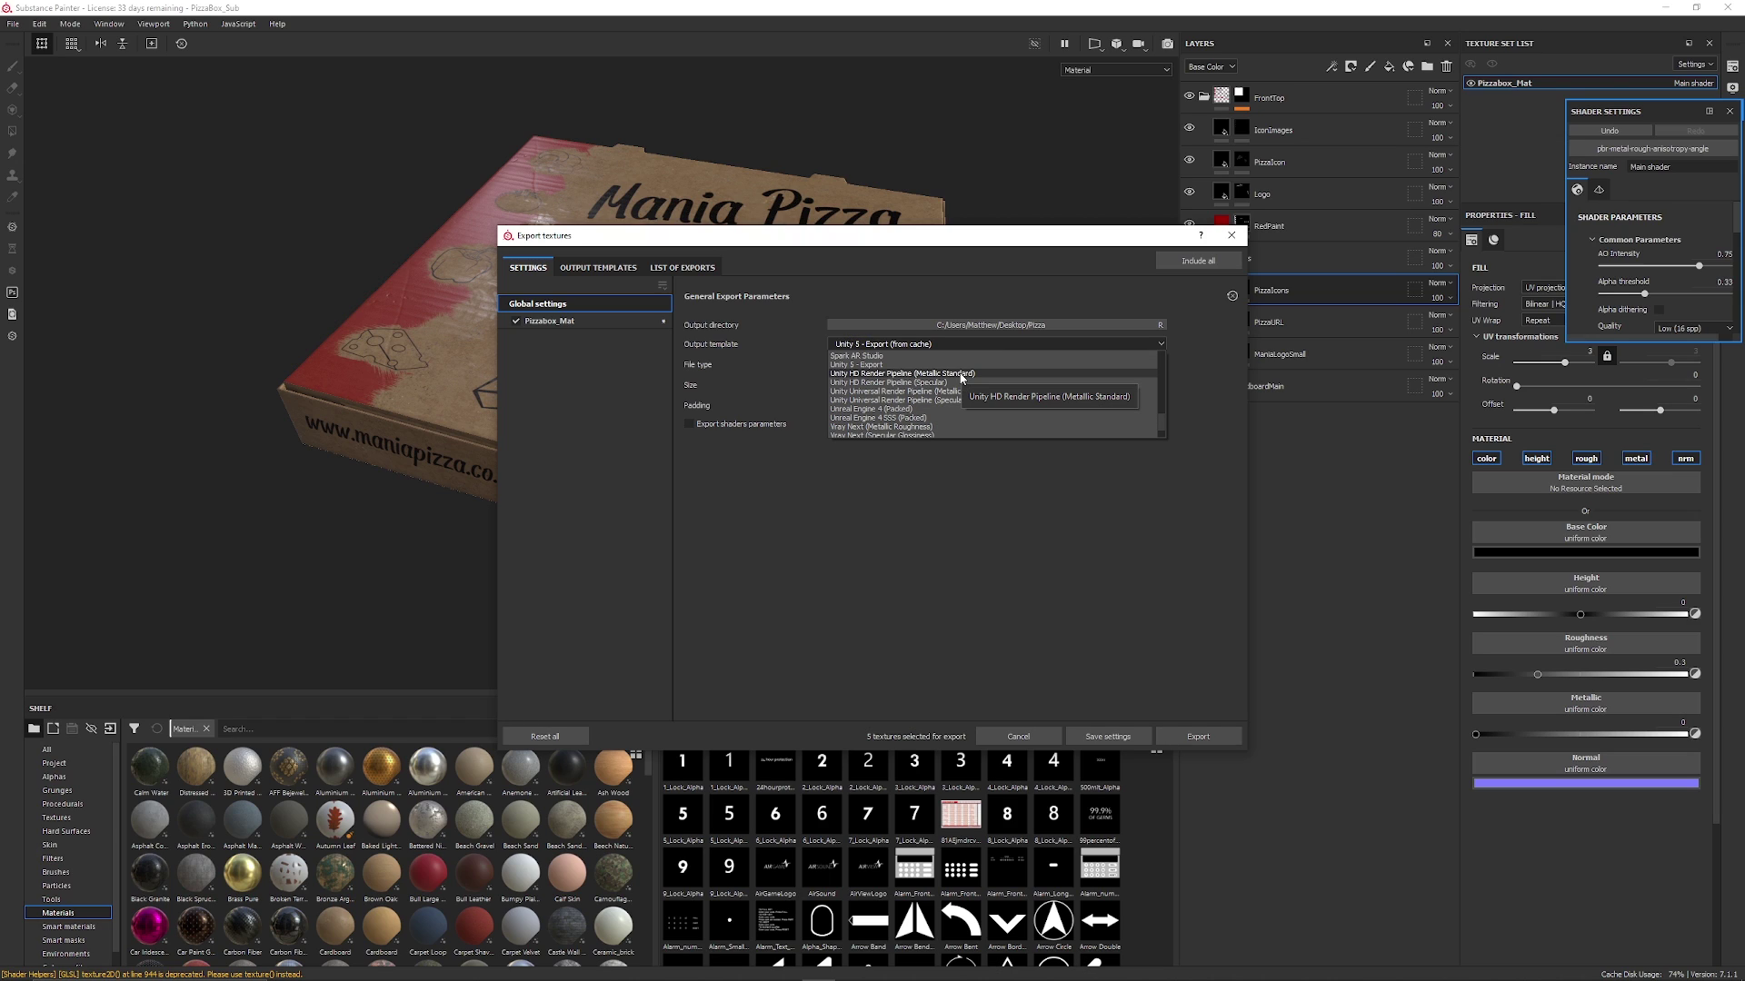
left_click(922, 376)
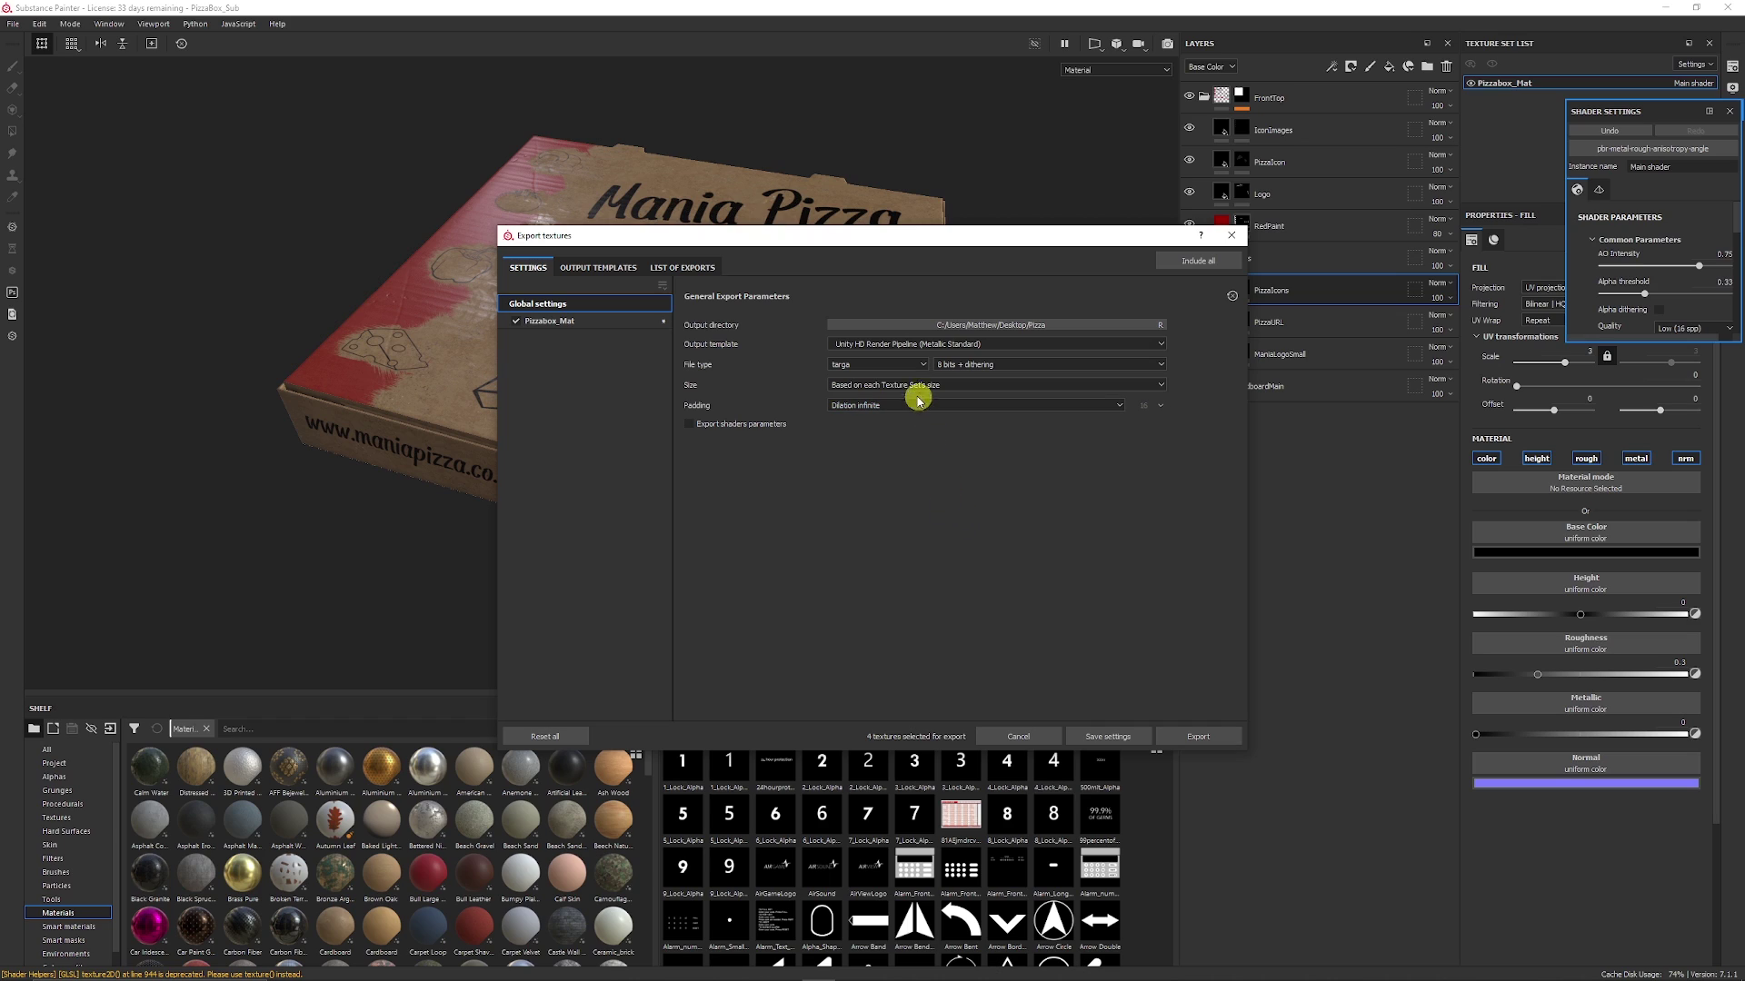
left_click(894, 393)
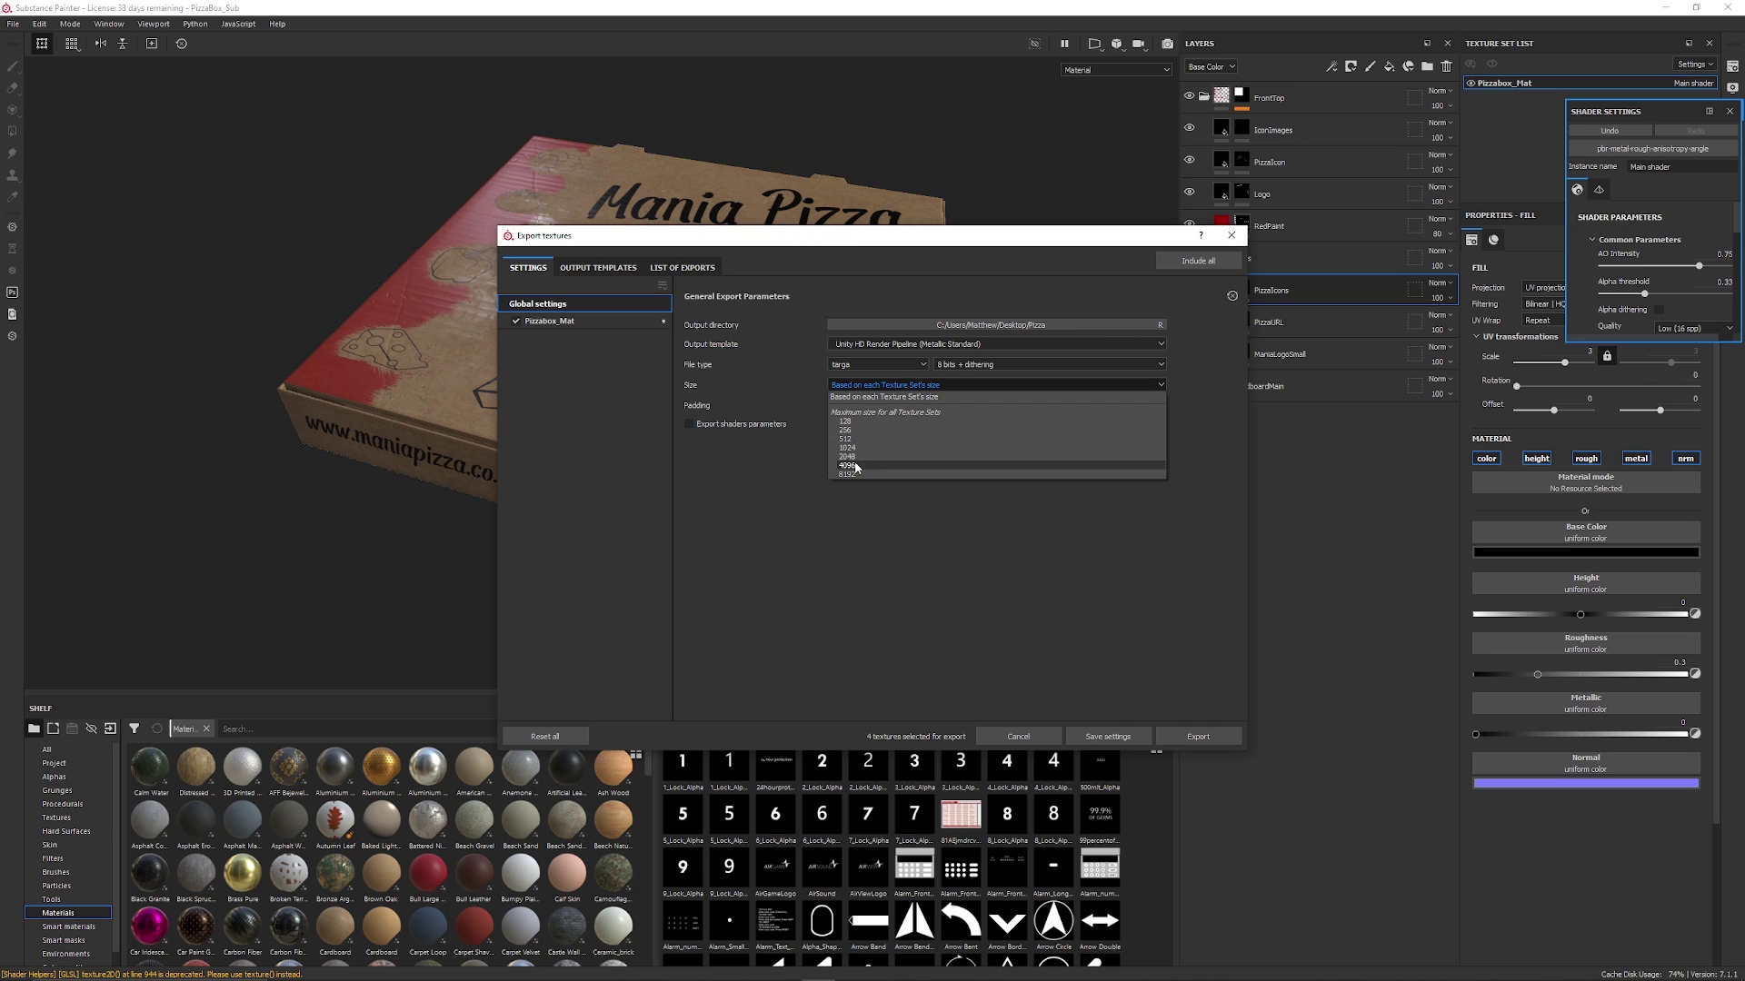
left_click(851, 456)
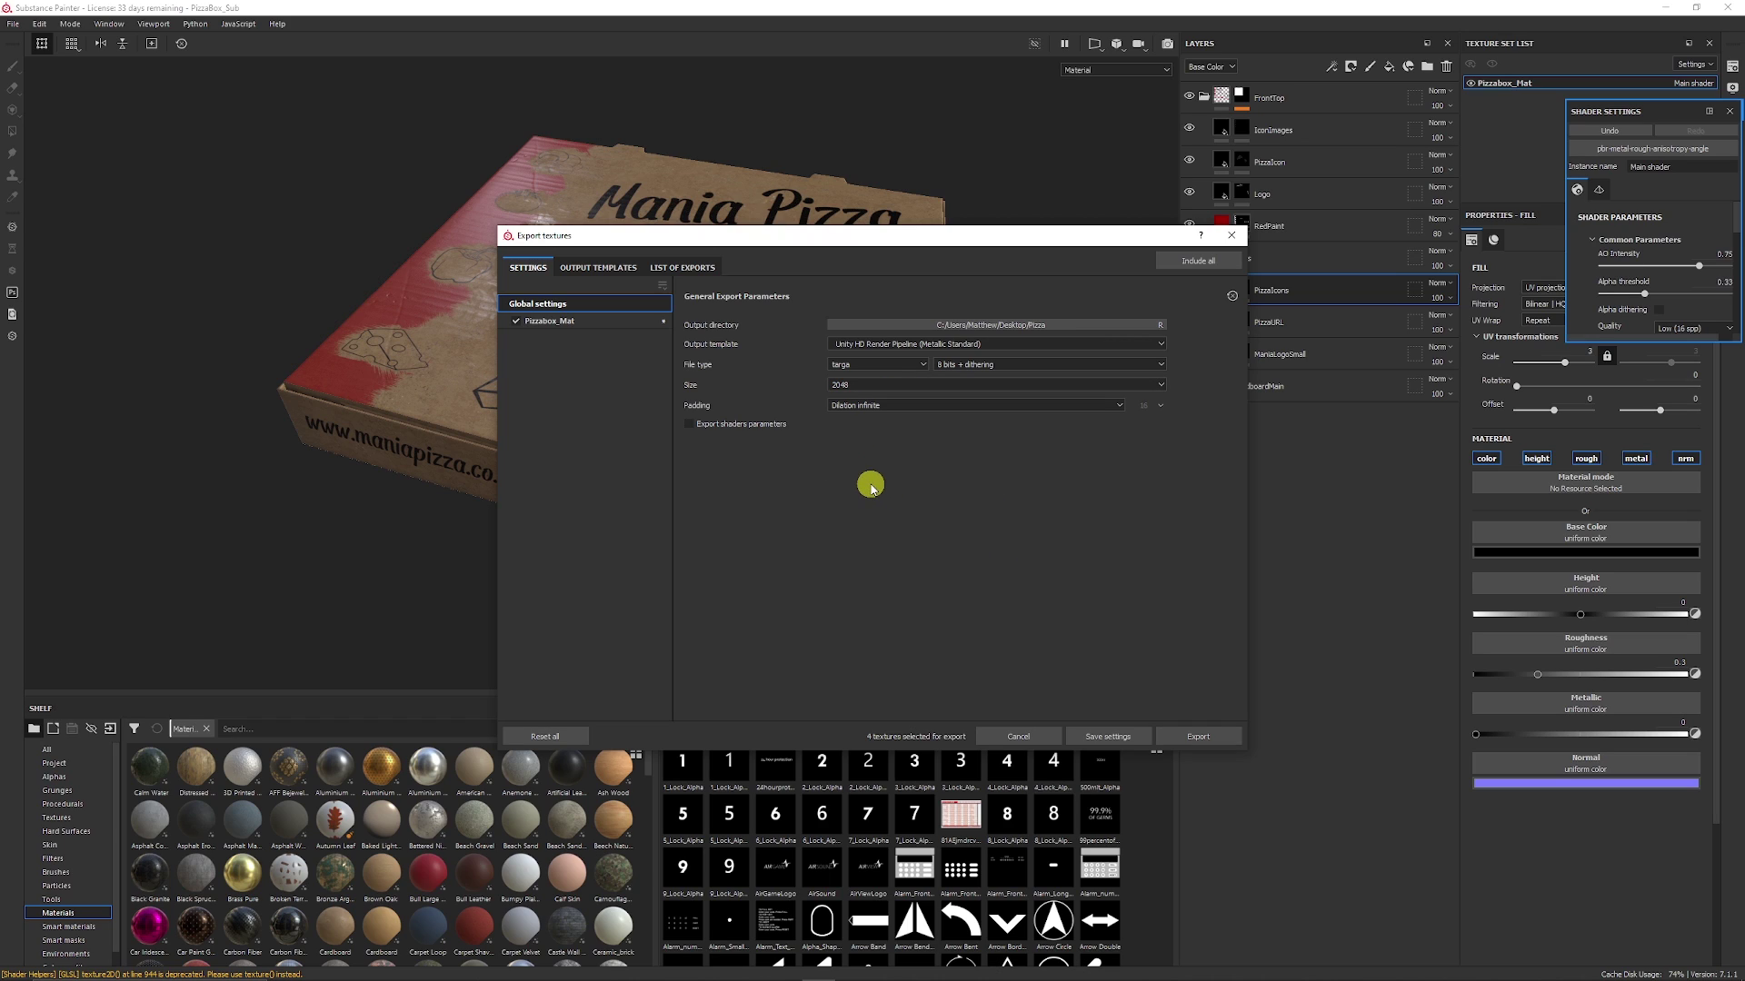
left_click(1209, 734)
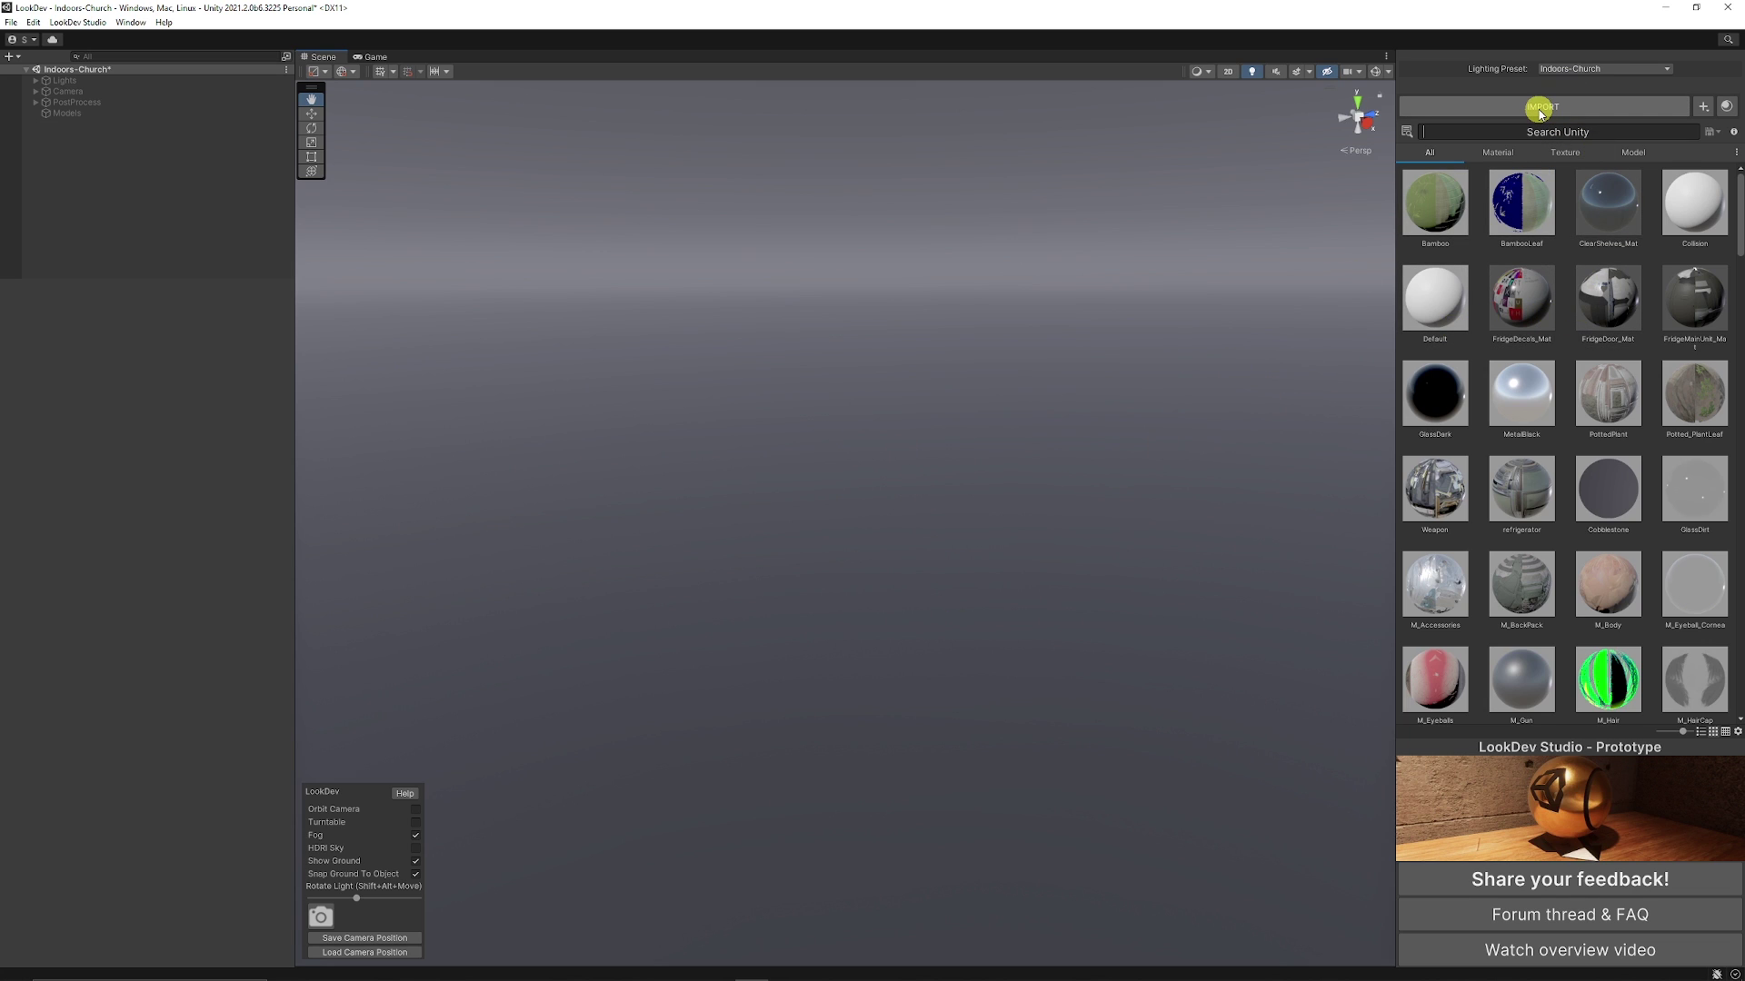
- Import the exported pizza box files from the Pizza folder
left_click(1567, 99)
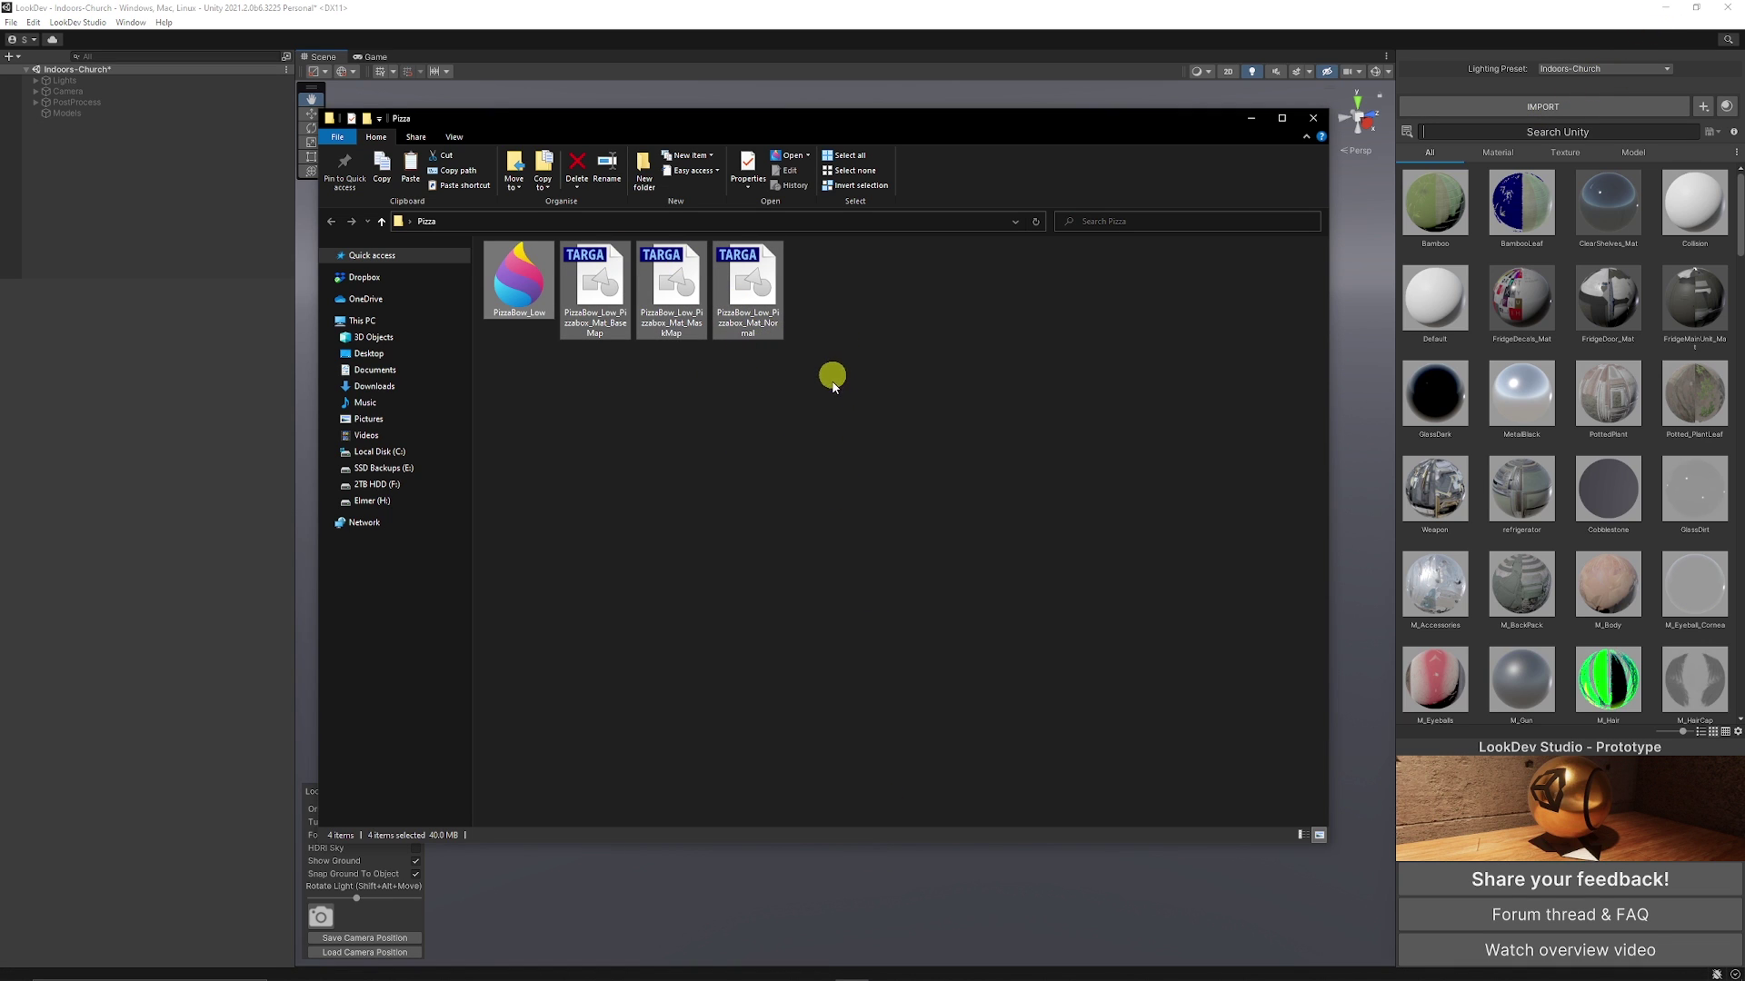
left_click_drag(843, 420, 1254, 105)
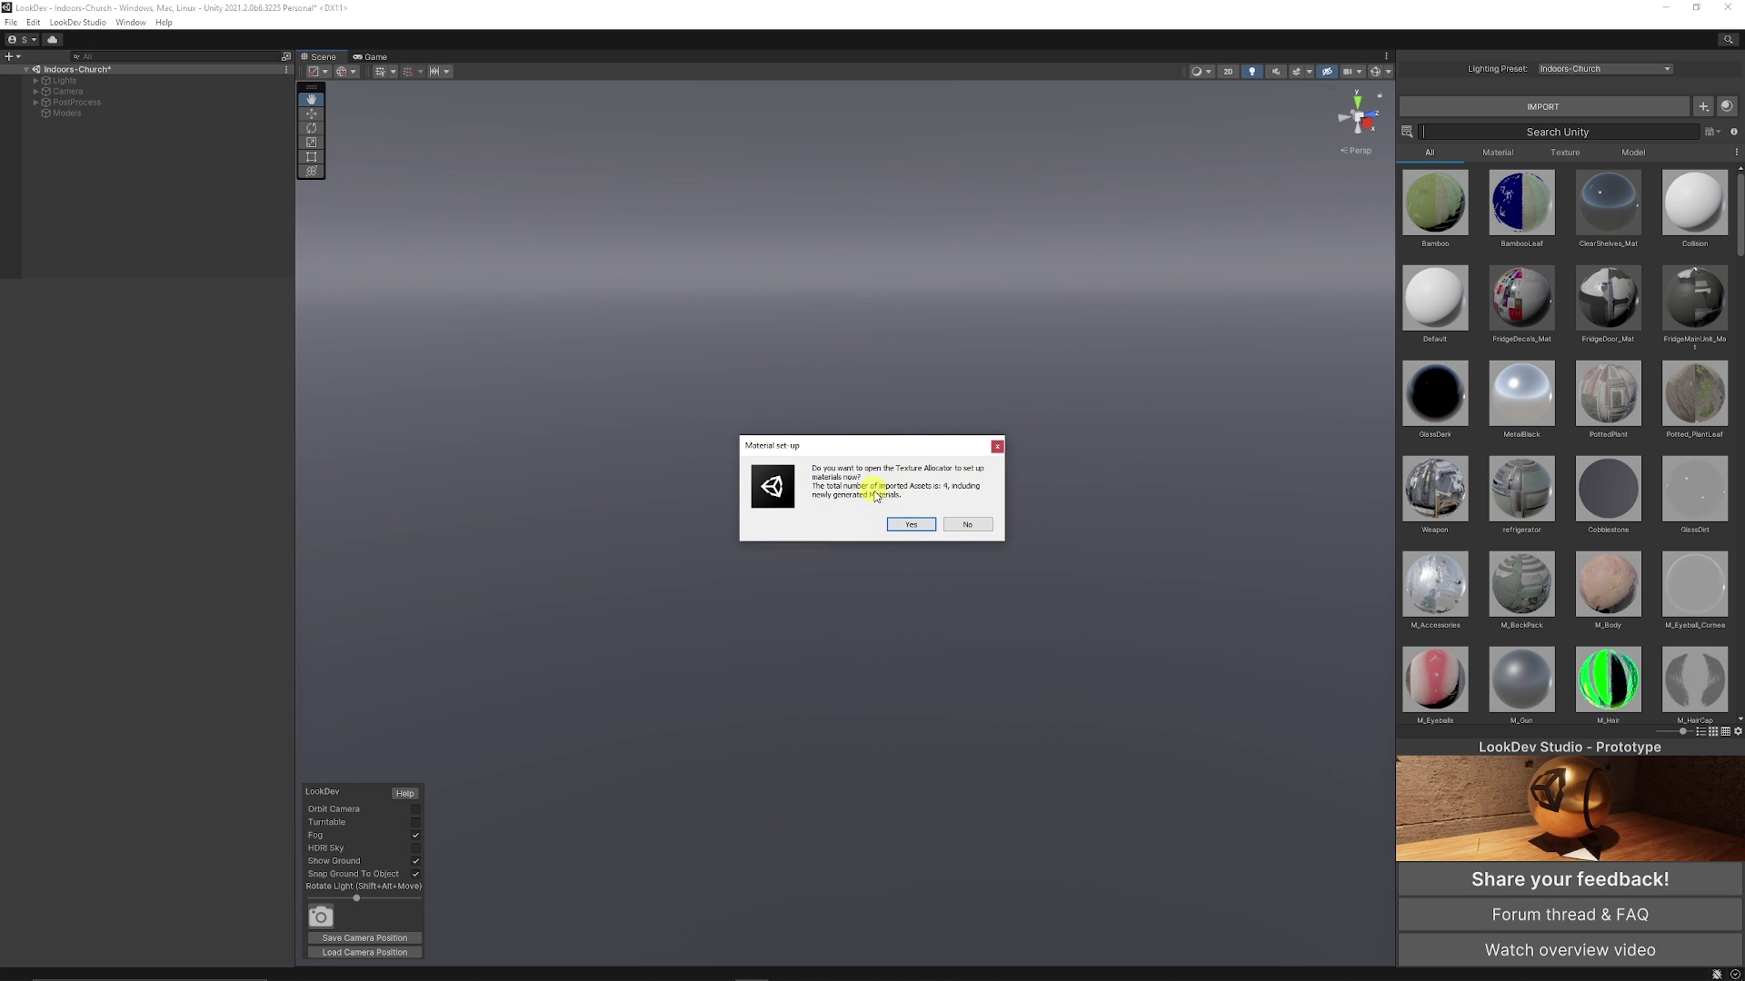
- Dock the Texture Allocator, assign the brown texture to BaseColorMap, then close the allocator
left_click(911, 526)
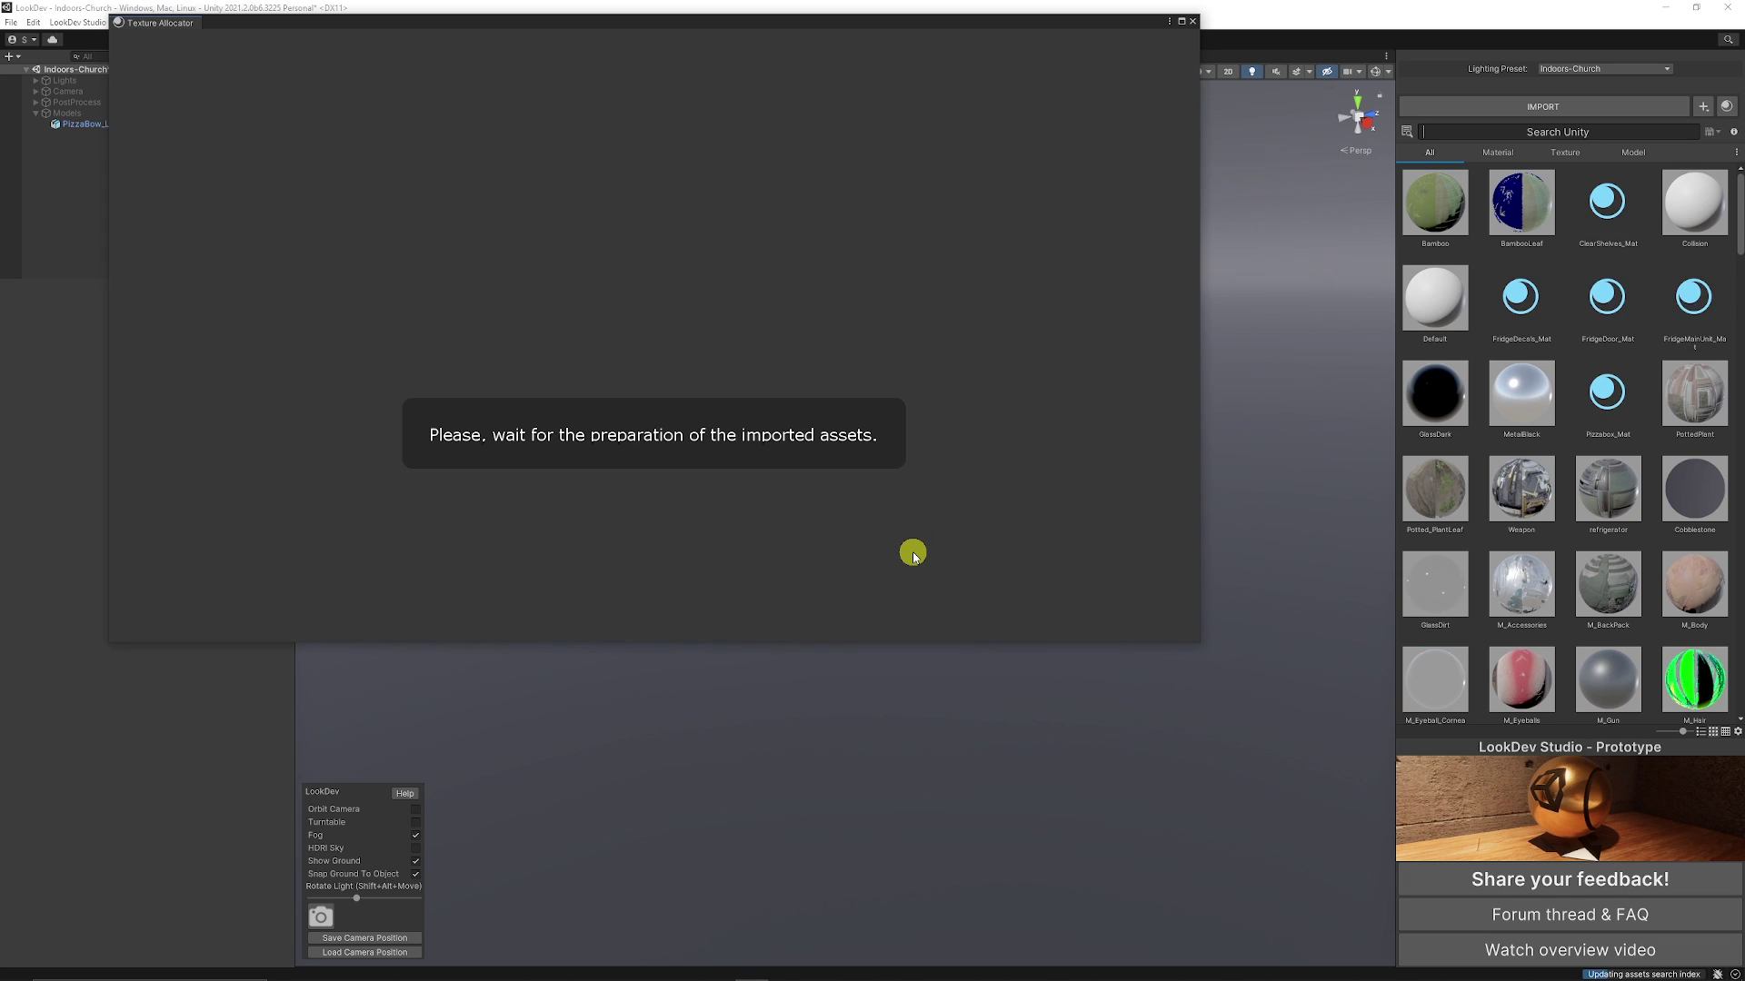
left_click_drag(160, 23, 436, 133)
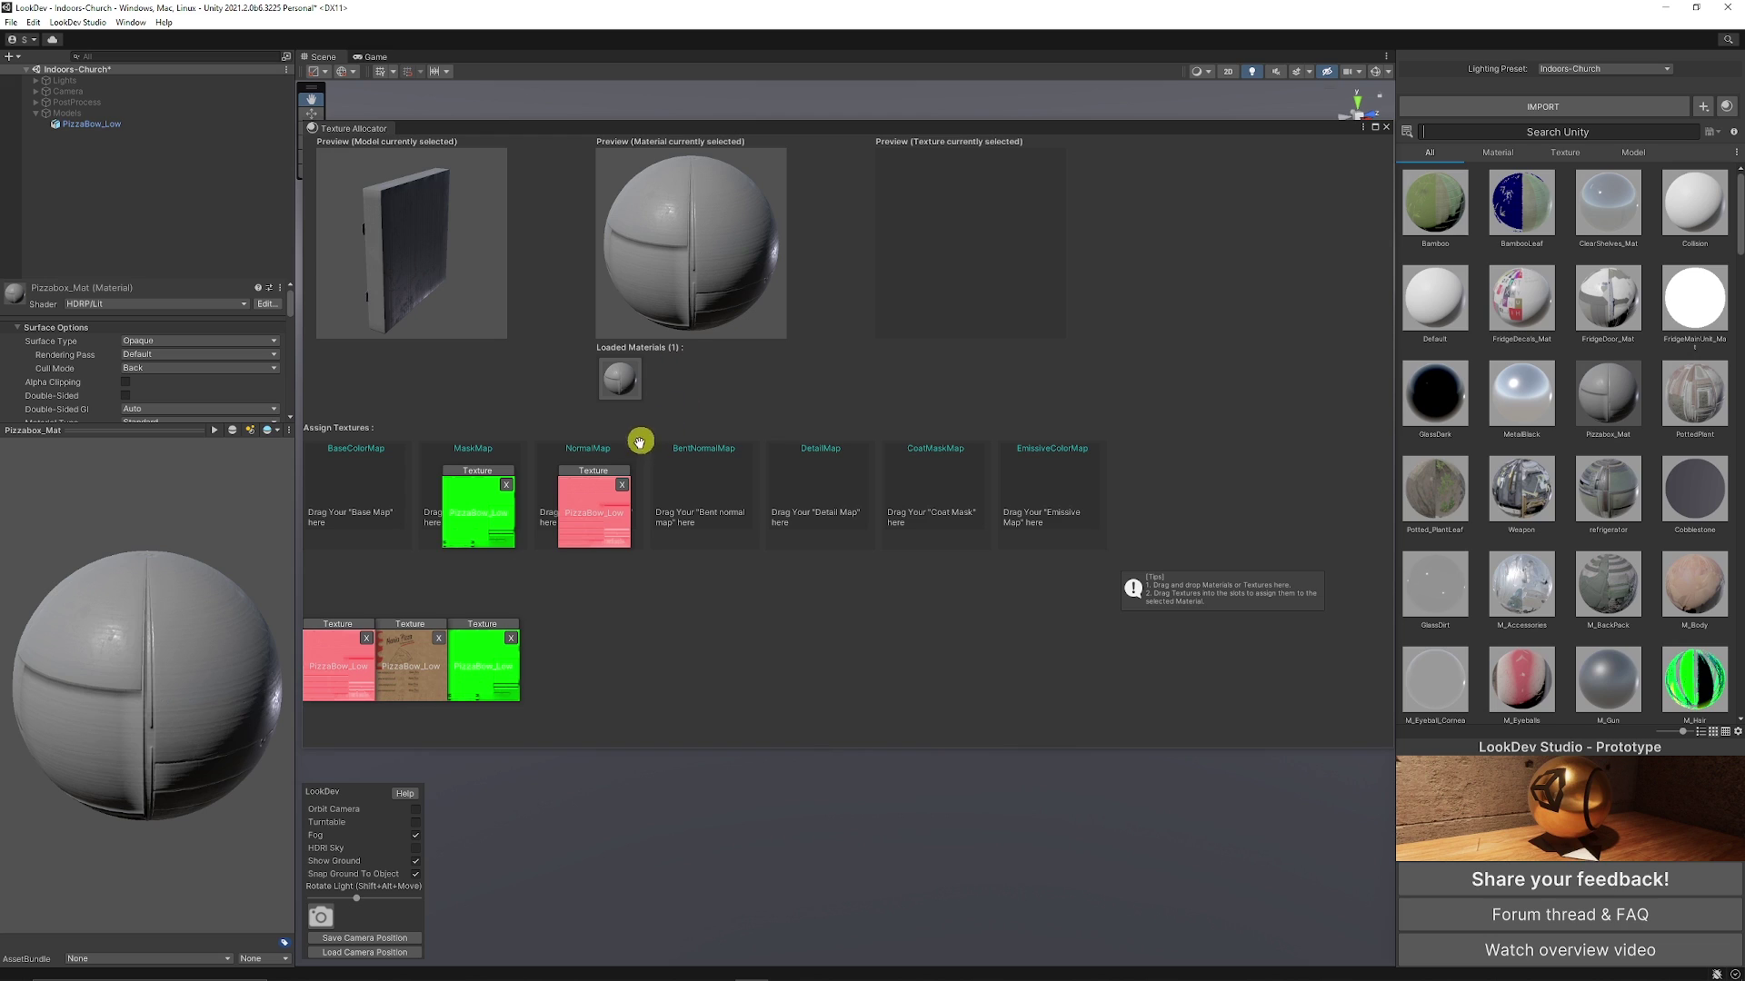
left_click_drag(406, 677, 351, 506)
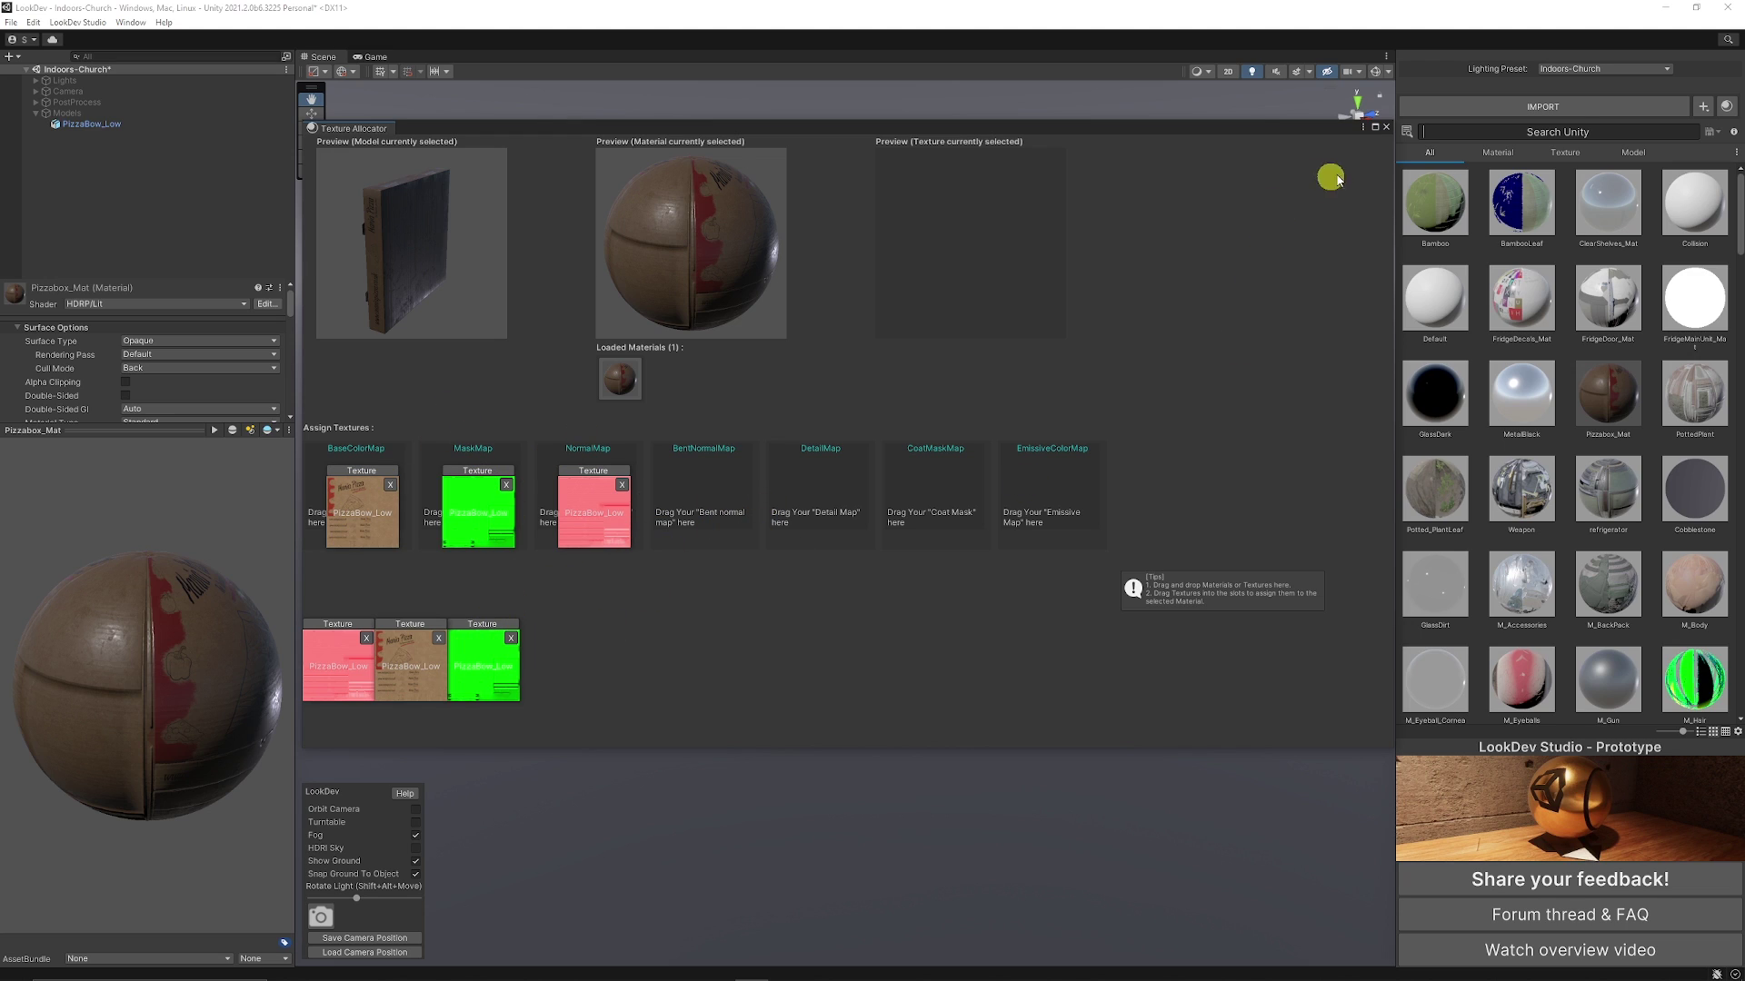
left_click(1387, 128)
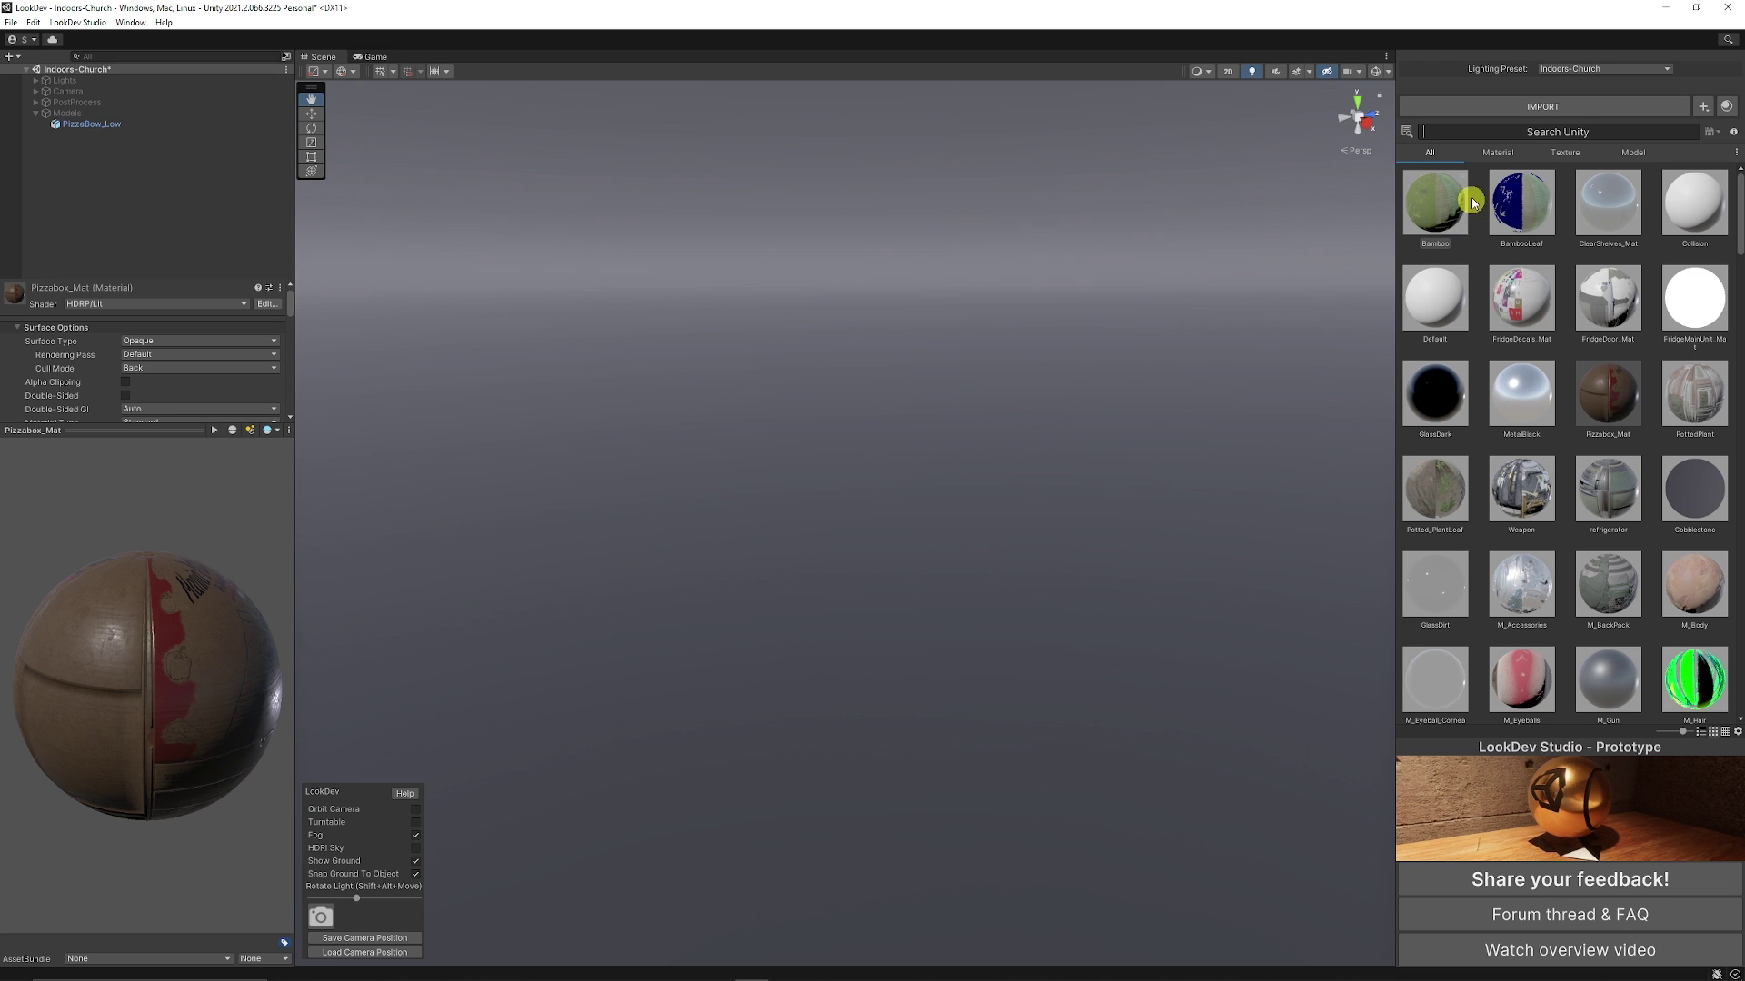
- Filter the asset browser to materials matching 'piz' and select Pizzabox_Mat
left_click(1500, 155)
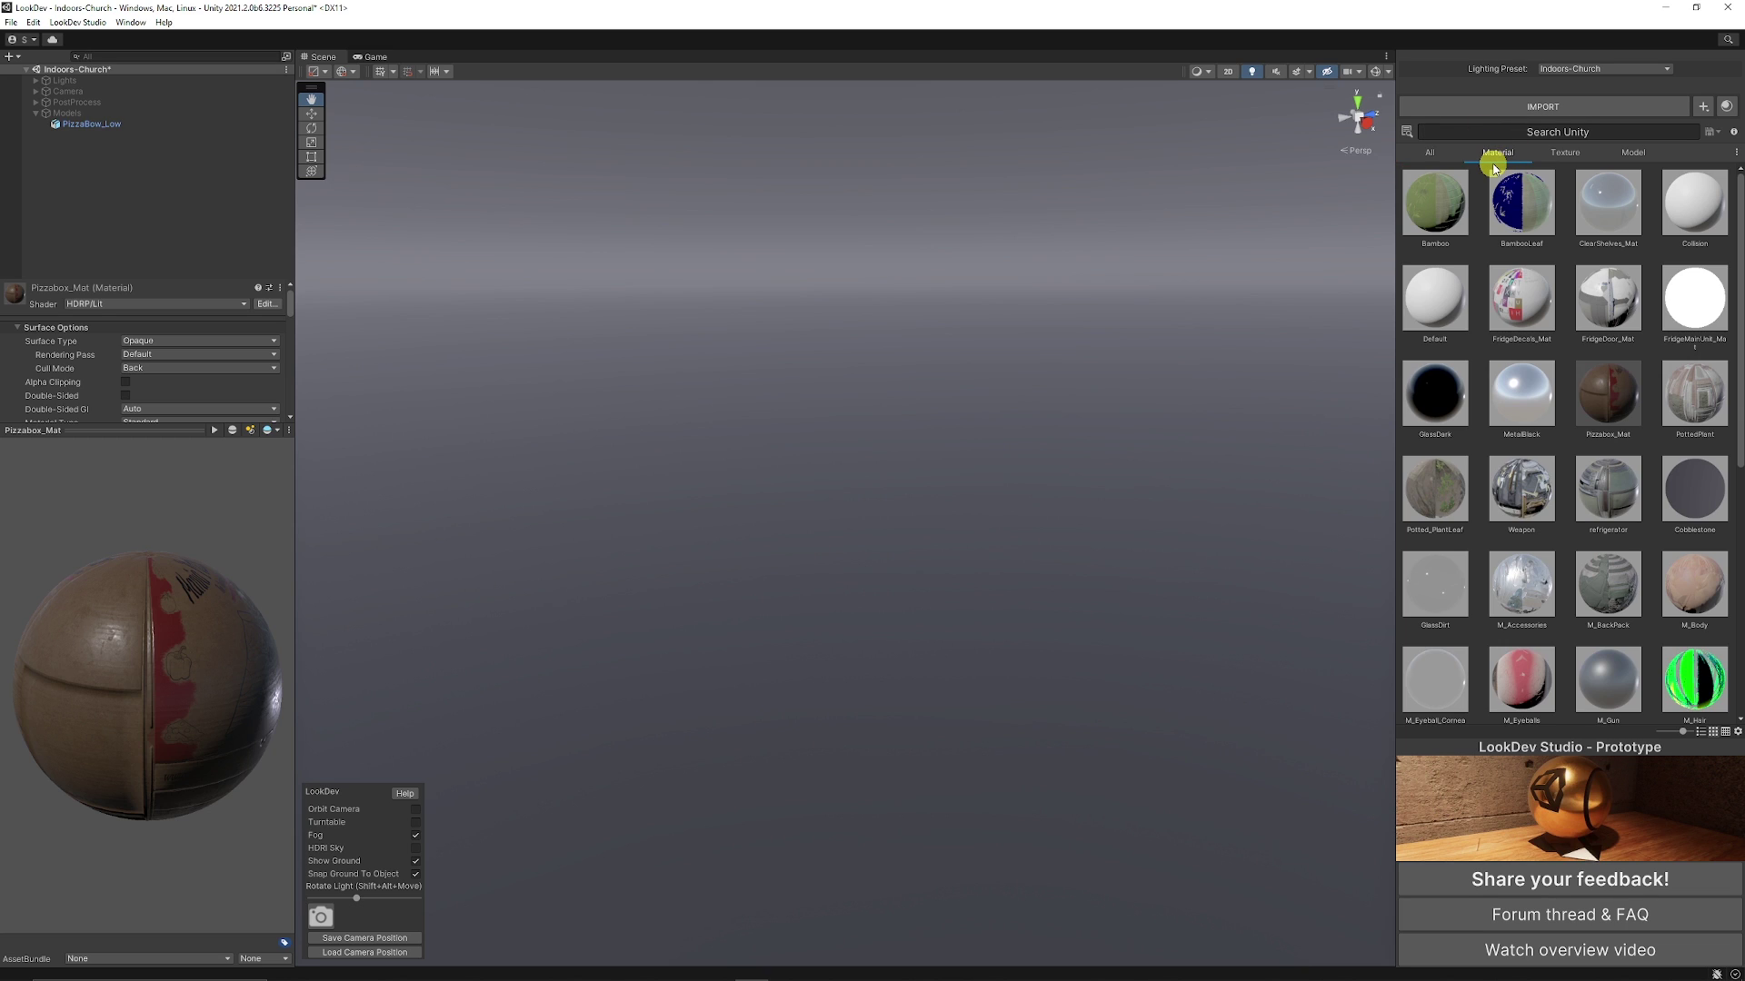
type("pizz")
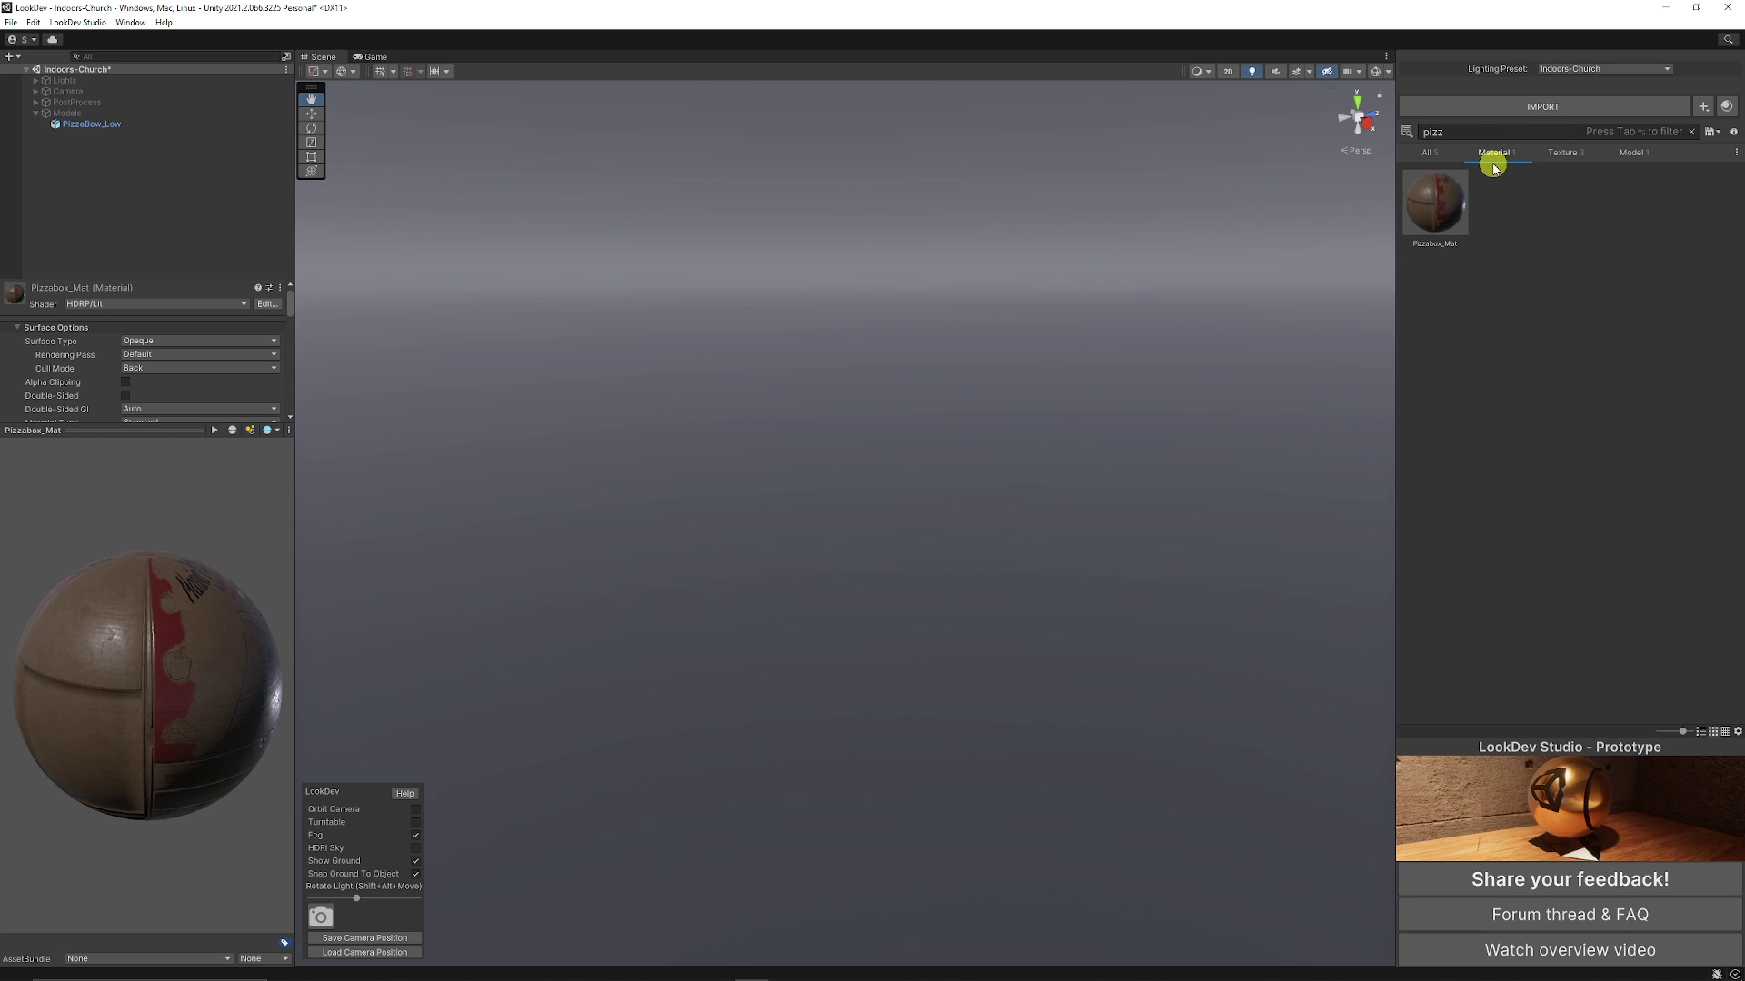
left_click(1452, 206)
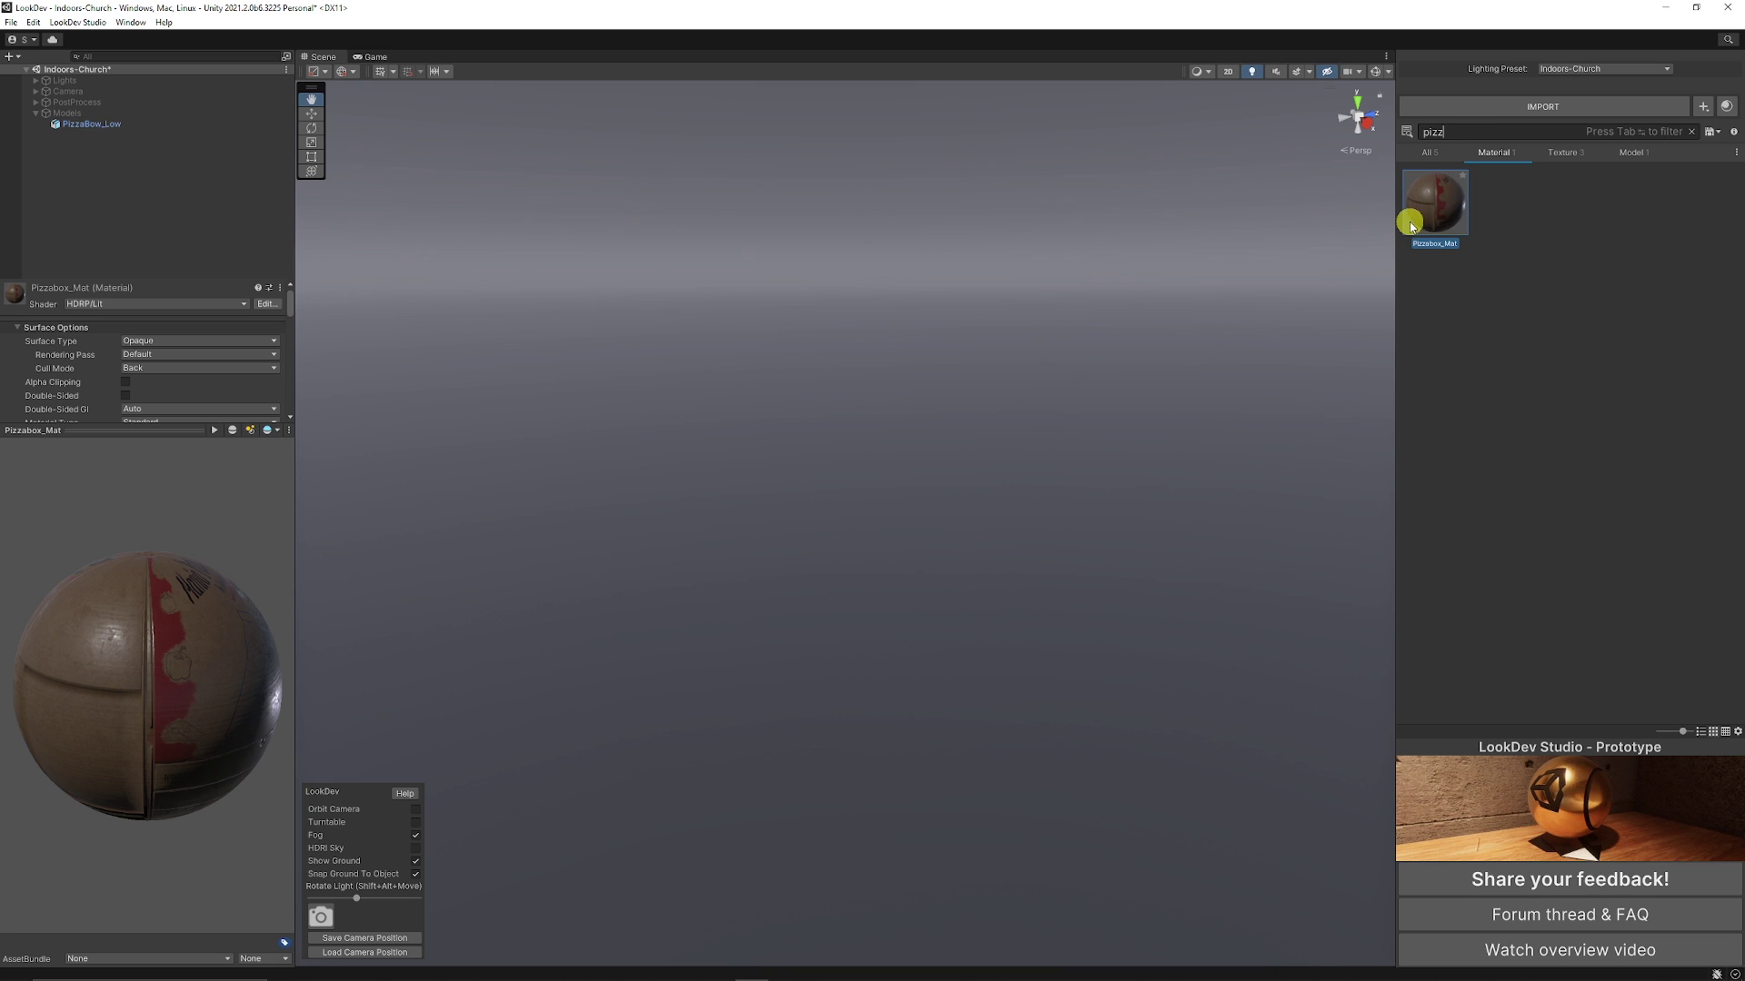
- Collapse the material preview sphere and widen the Inspector column to show the base map colour
left_click(288, 430)
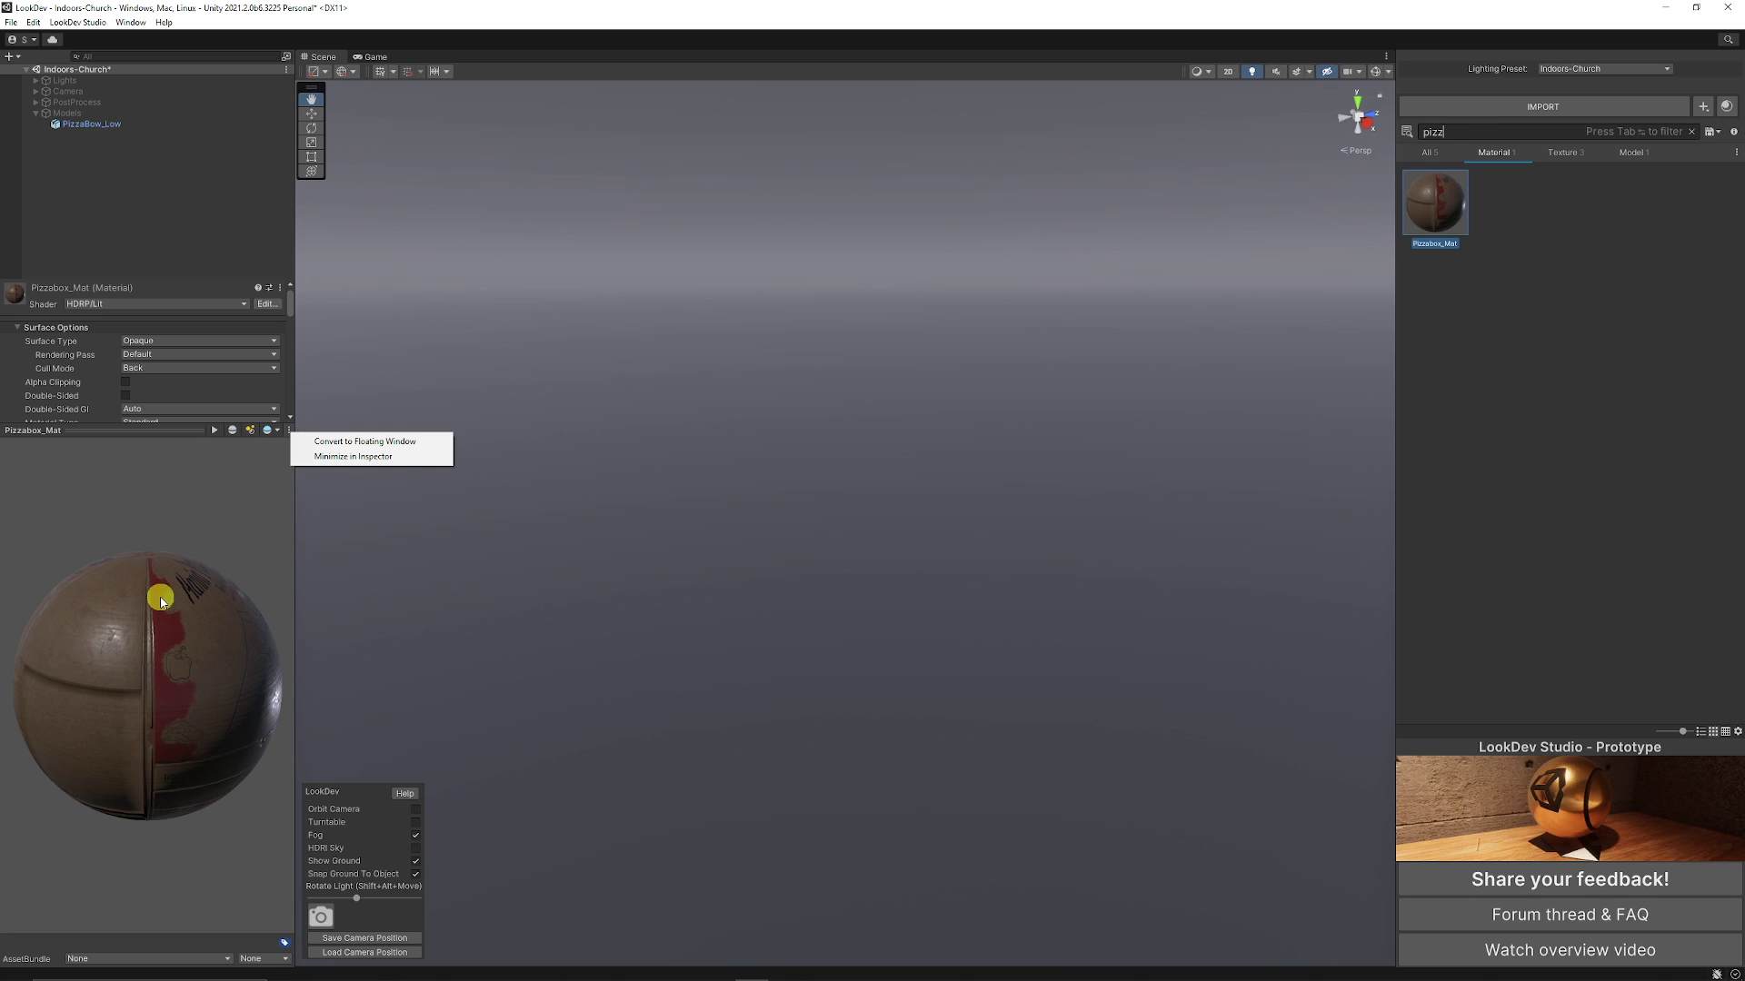
left_click(343, 456)
left_click(343, 456)
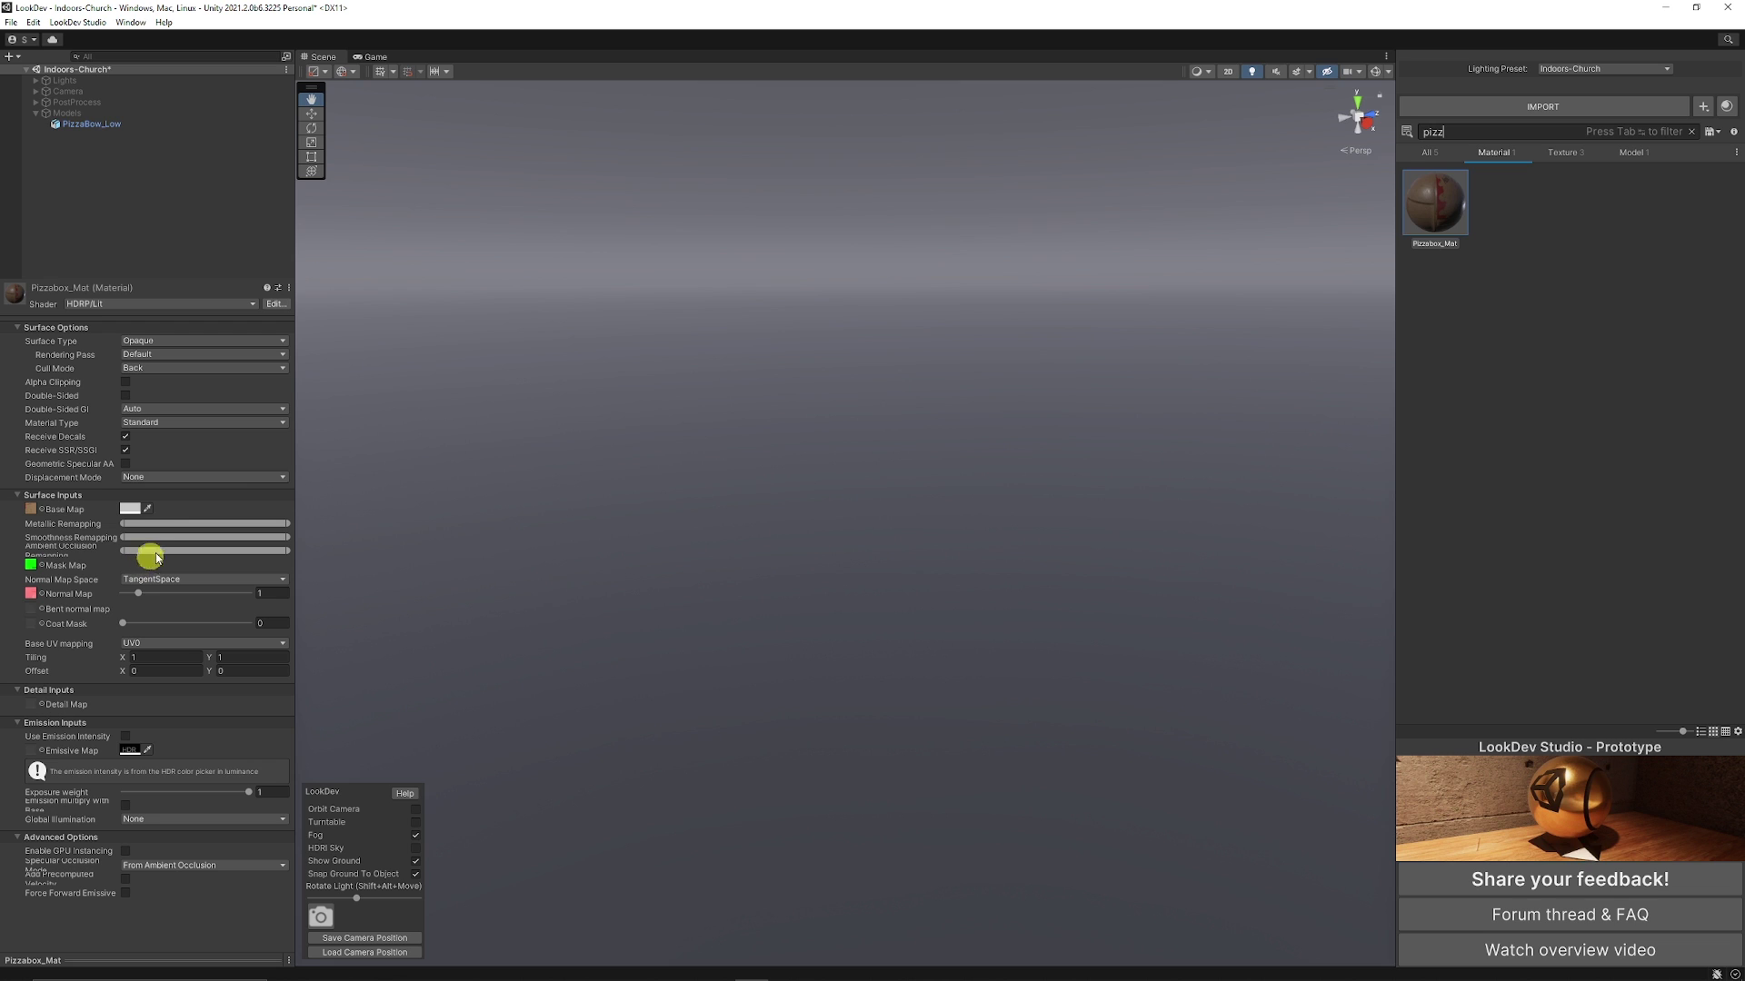
left_click_drag(296, 454, 418, 481)
left_click(184, 508)
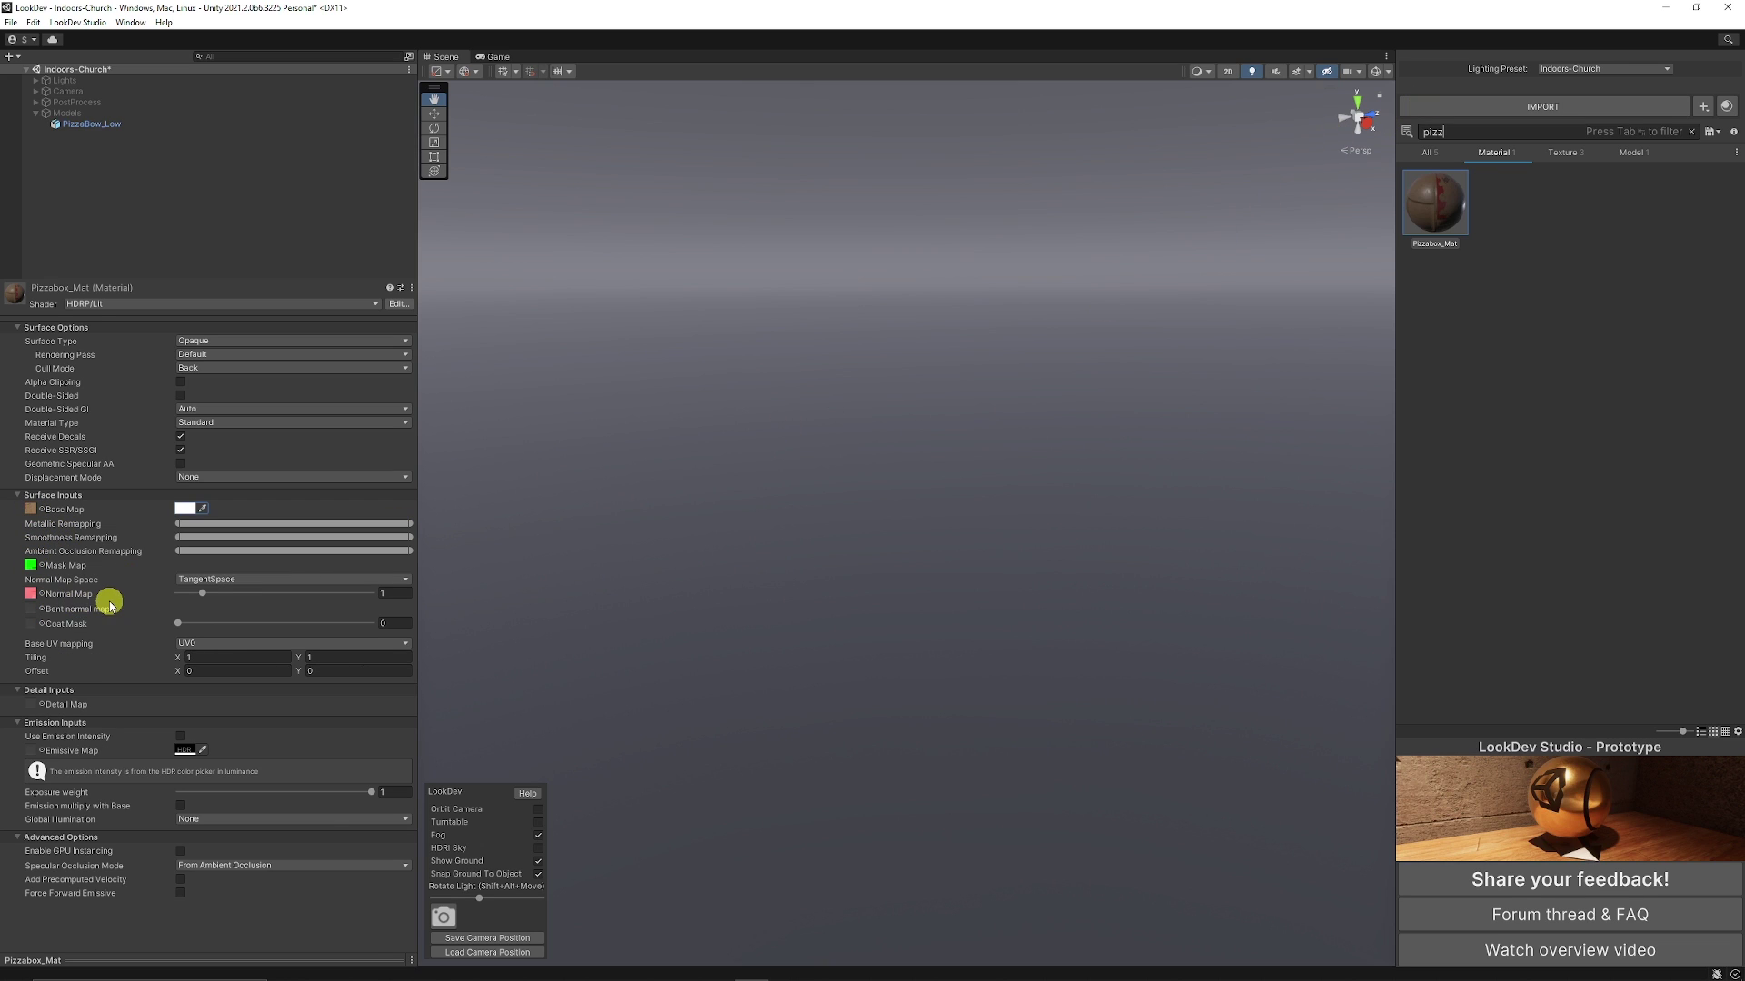
- Show all pizza assets and drag a second PizzaBow_Low model into the scene, selecting the clone
left_click(1428, 151)
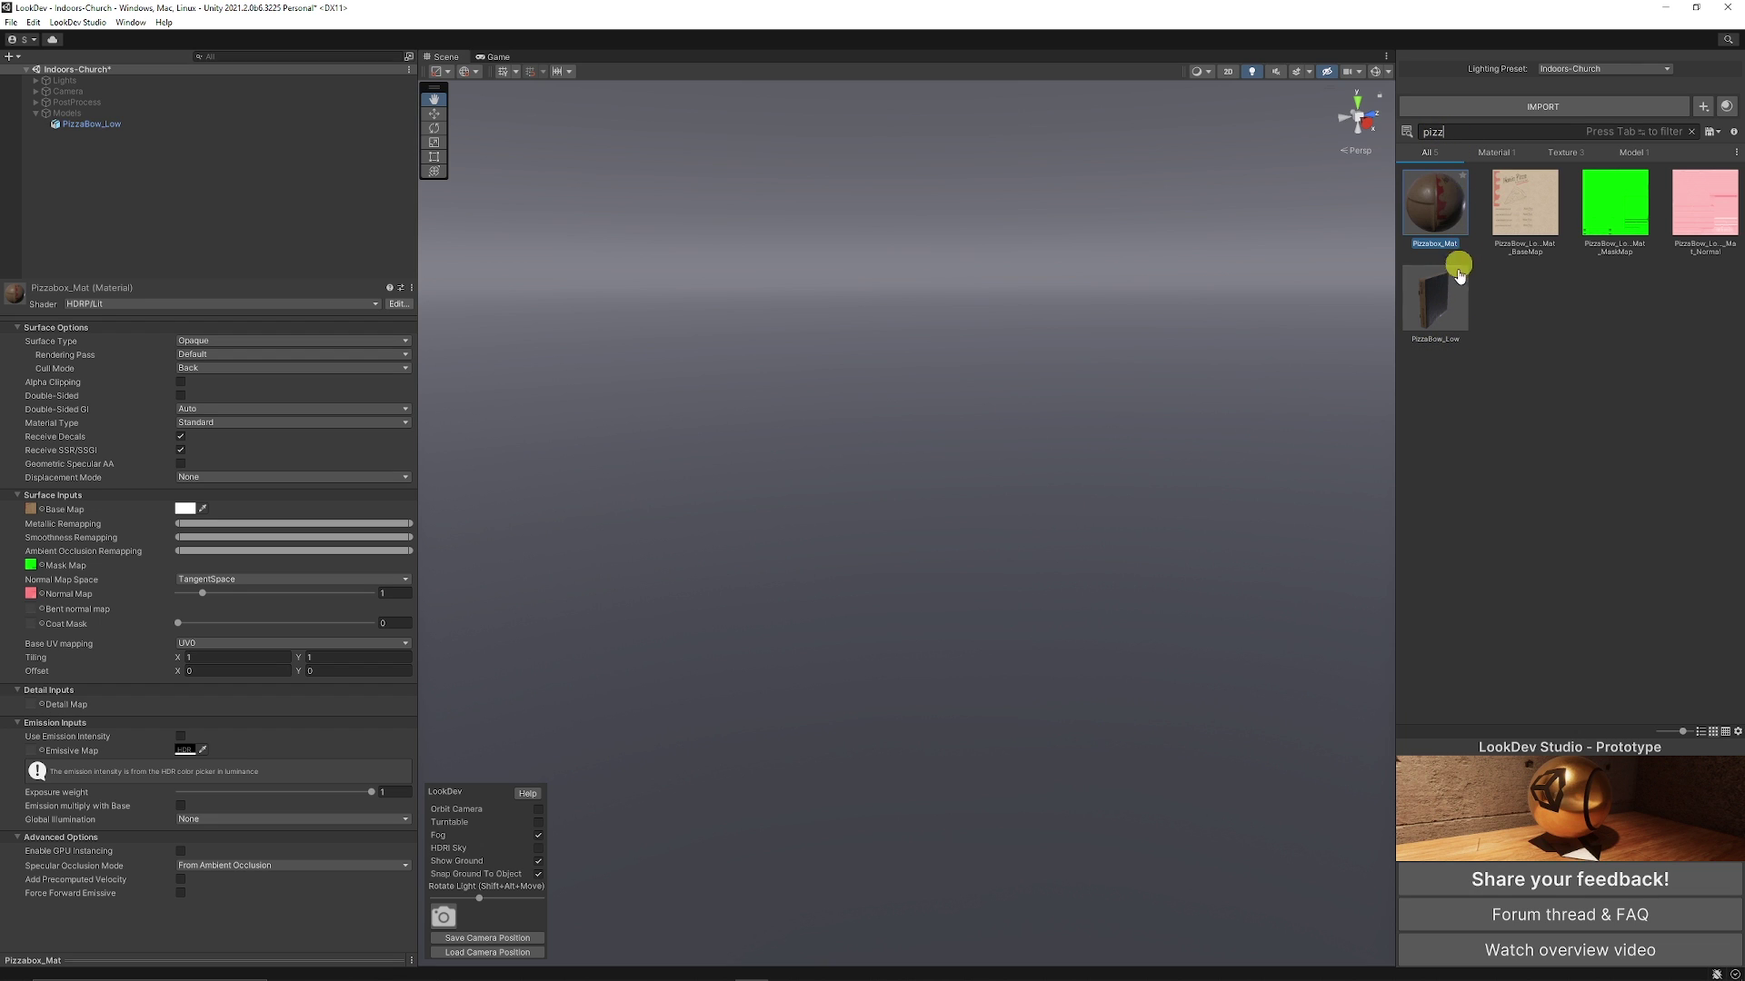
mouse_move(1447, 299)
left_mouse_down()
mouse_move(945, 542)
mouse_move(962, 537)
left_mouse_up()
left_click(107, 137)
- Delete the duplicate pizza box, then orbit around the box and rotate the light onto the lid
key("Delete")
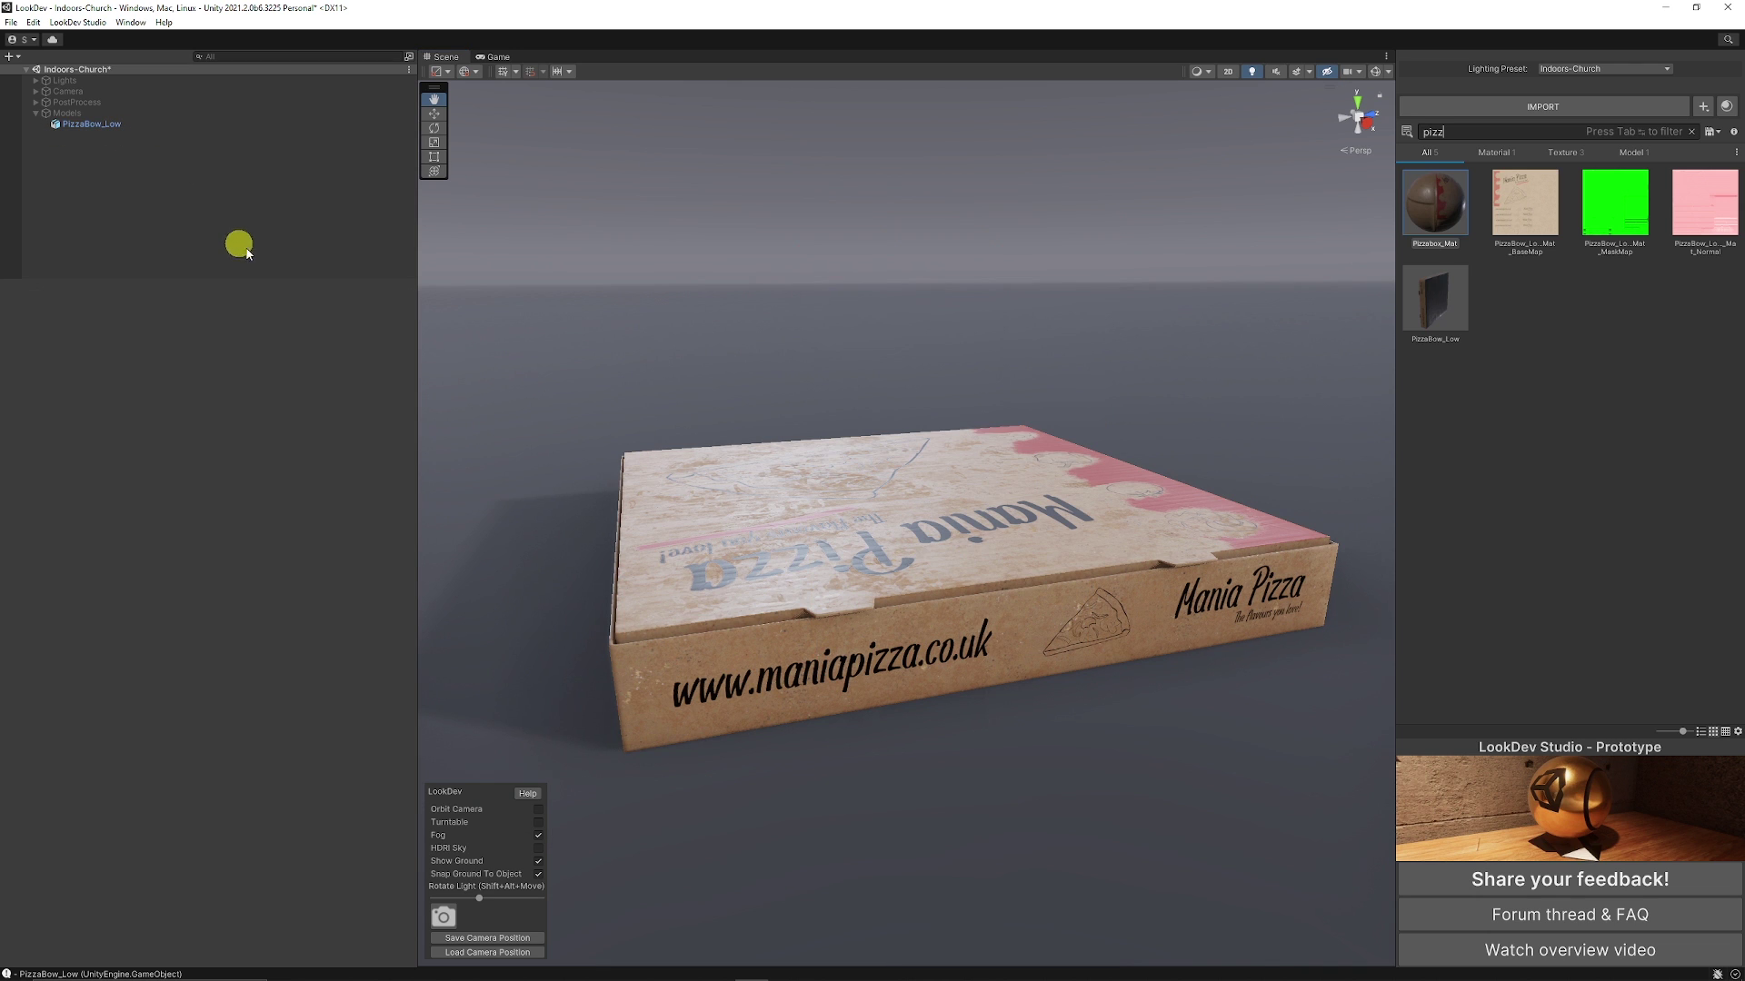
left_click_drag(1163, 506, 1042, 606, "alt")
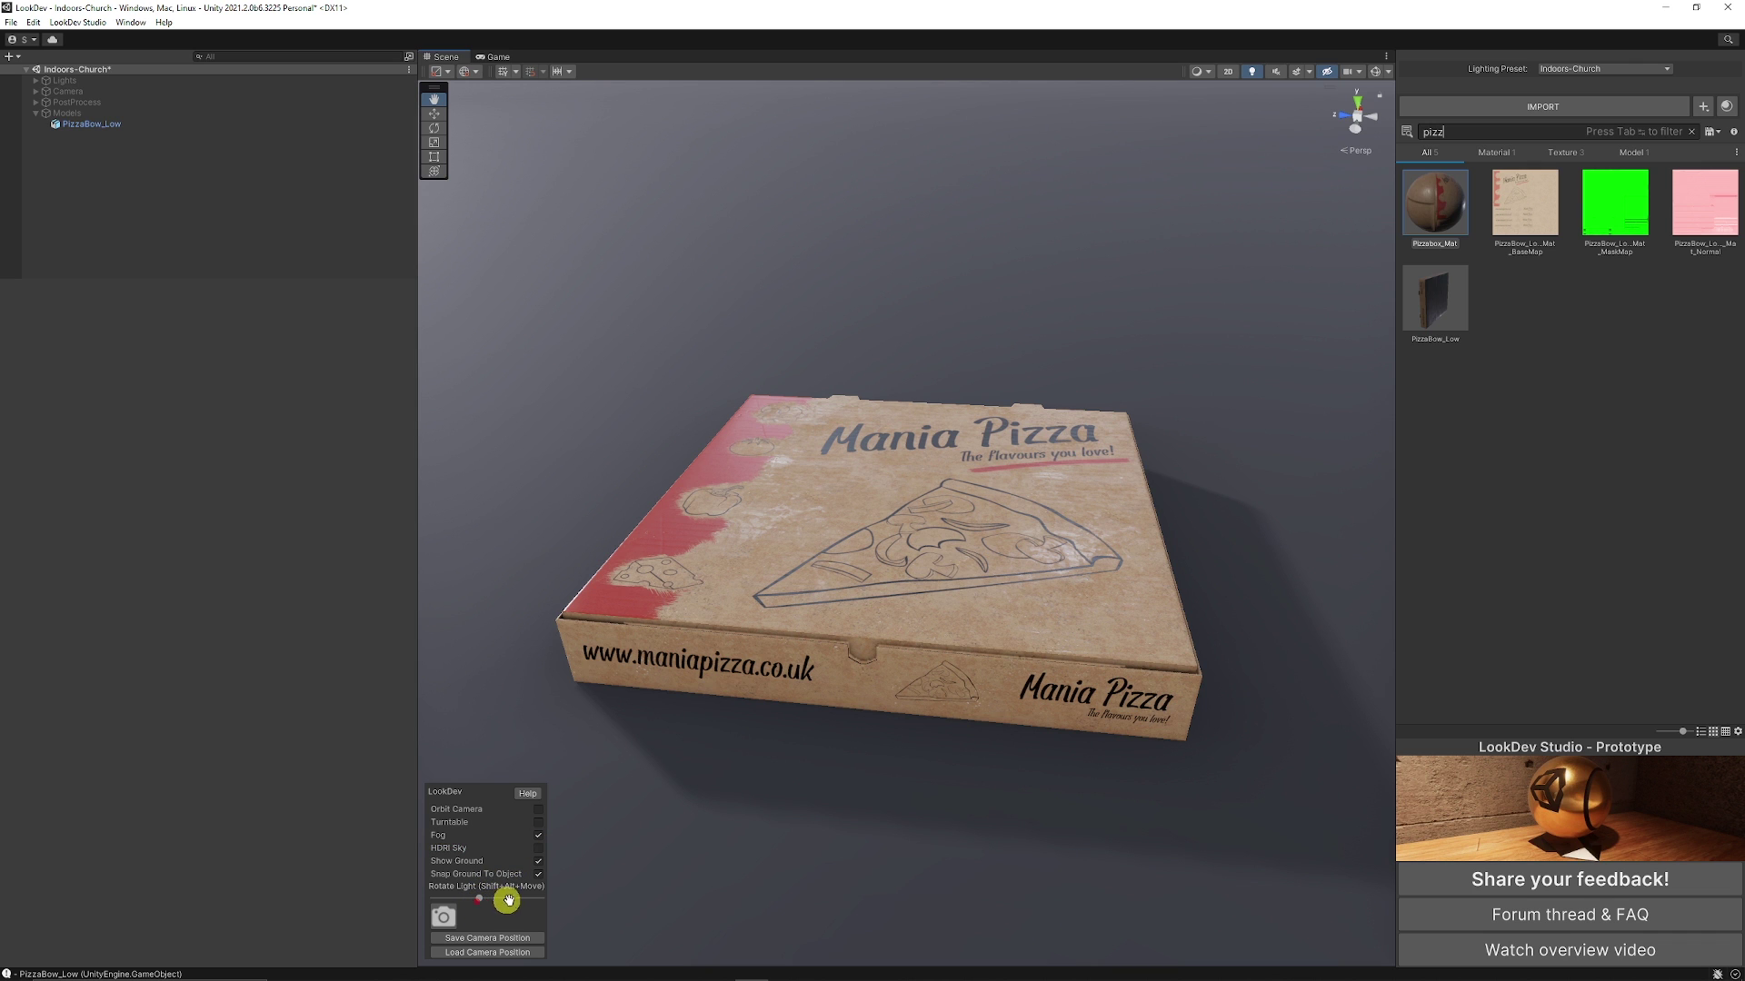
left_click_drag(491, 900, 535, 901)
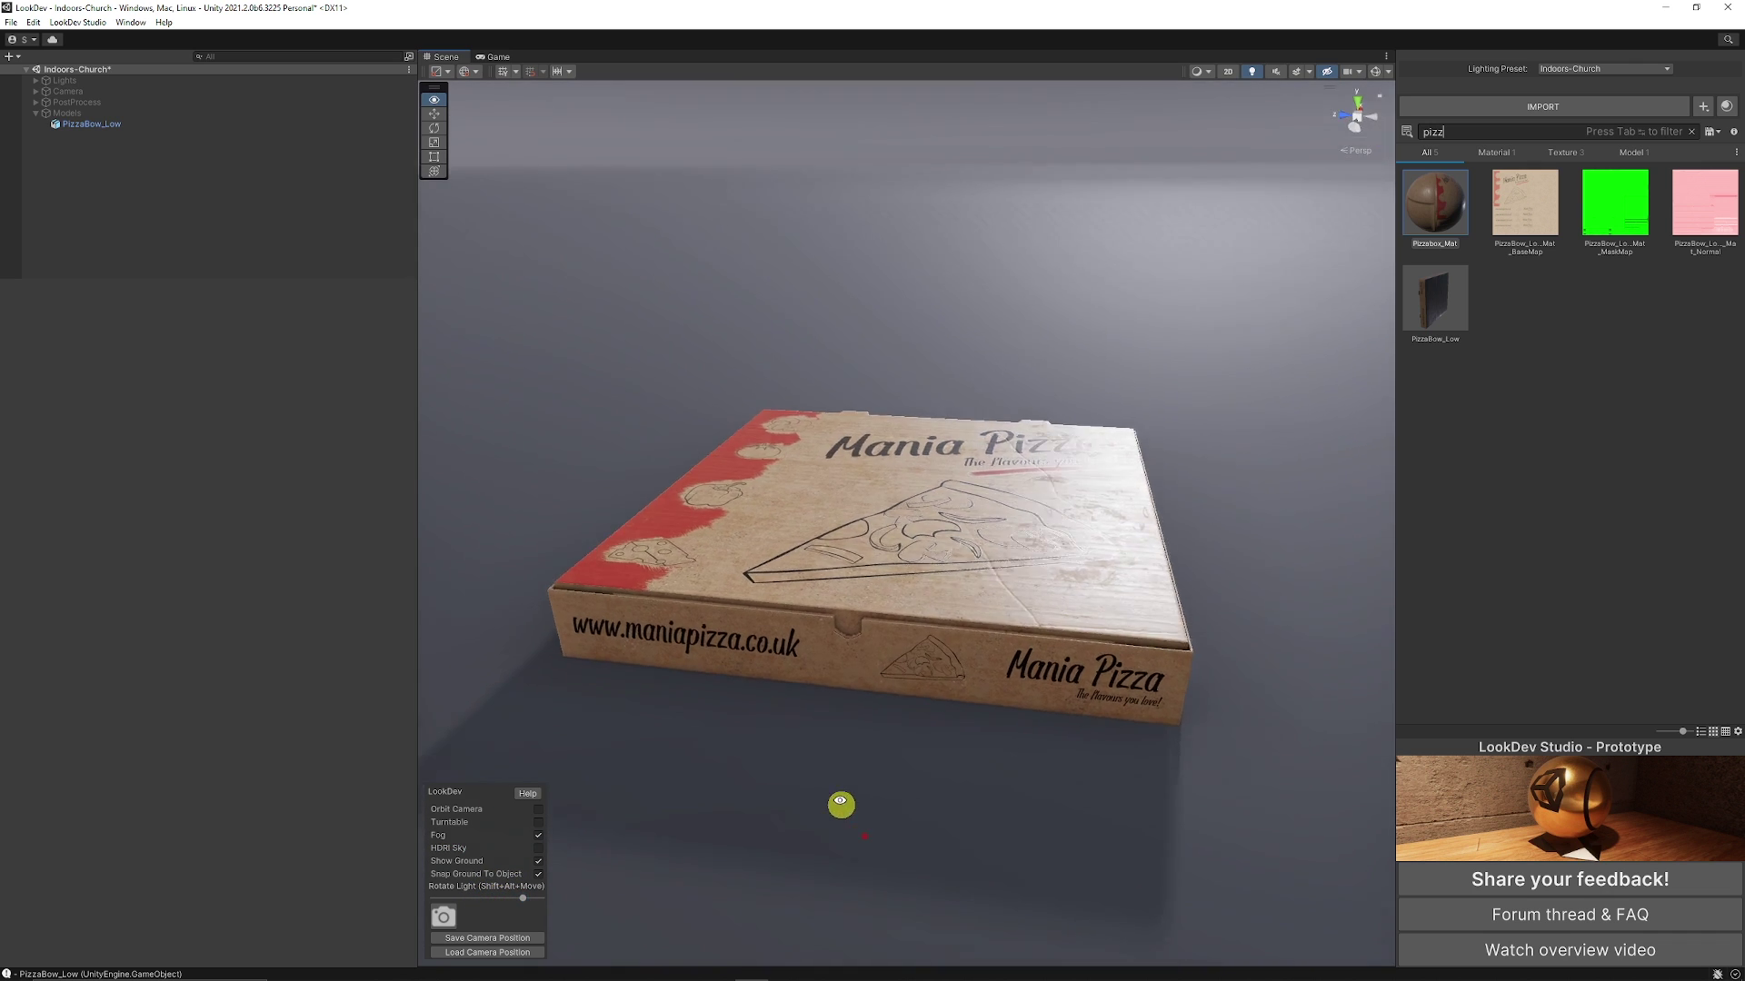
left_click_drag(838, 799, 764, 780, "alt")
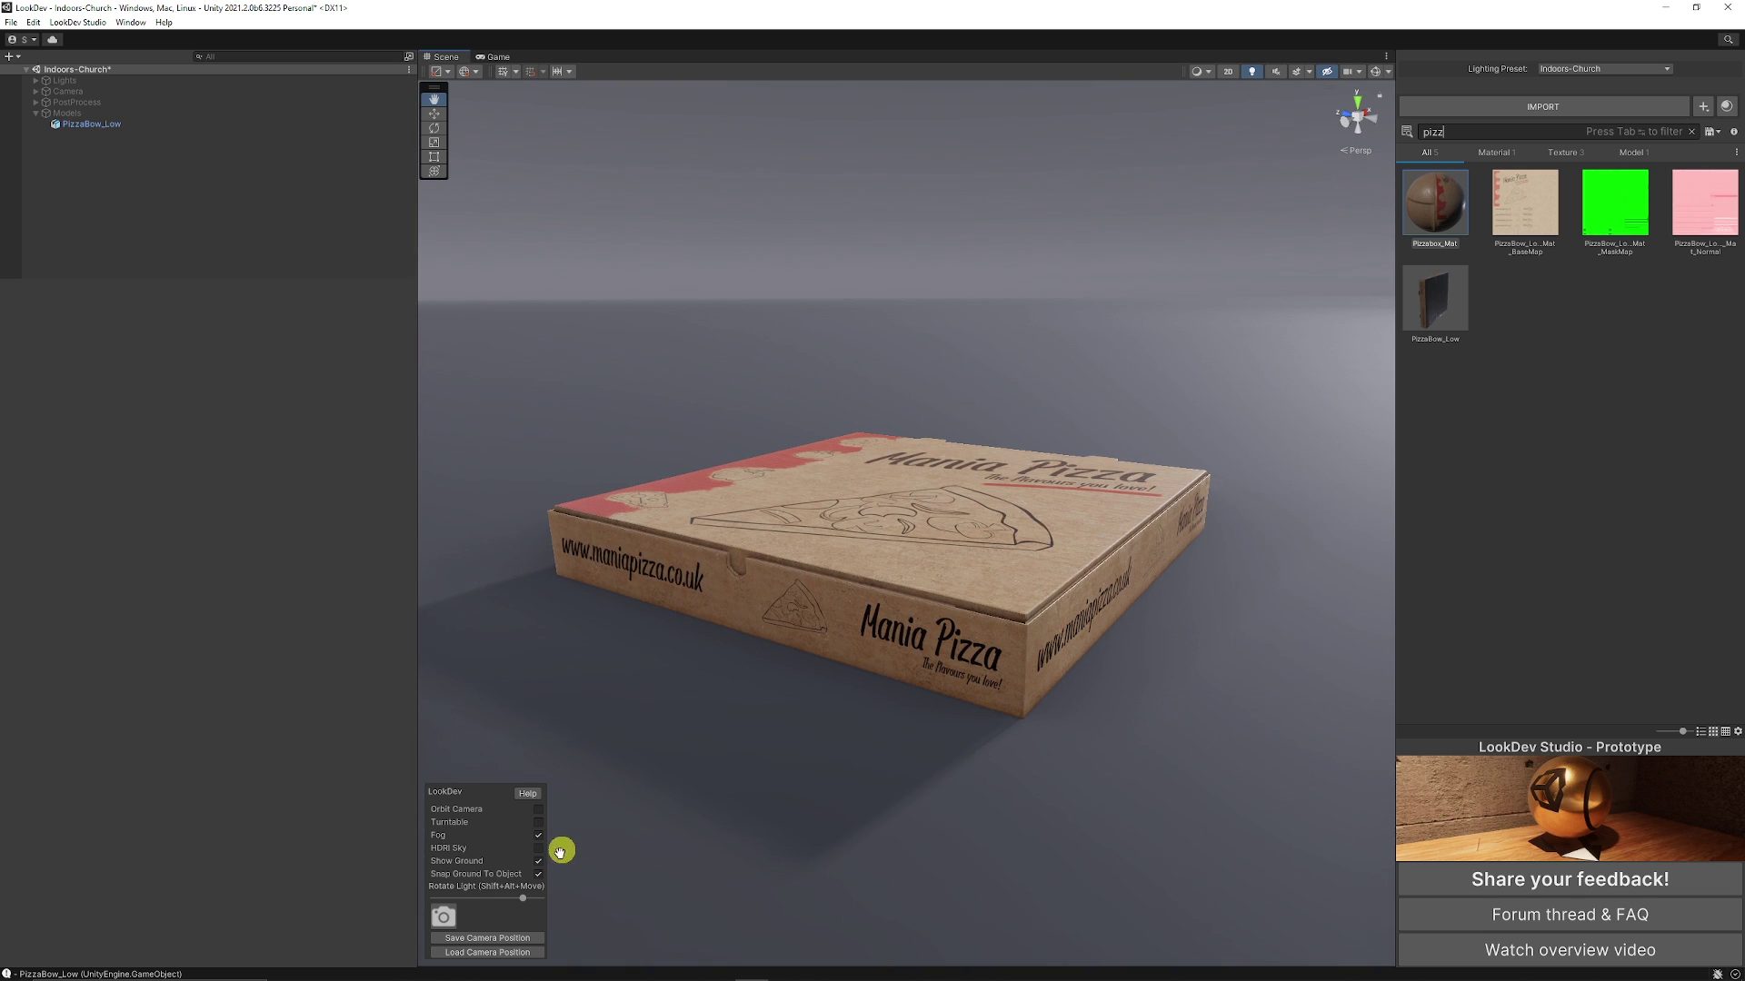
- Switch lighting to the Outdoors-Gareoult preset and rotate the light across the PizzaBow_Low lid
left_click(1558, 72)
left_click(1598, 100)
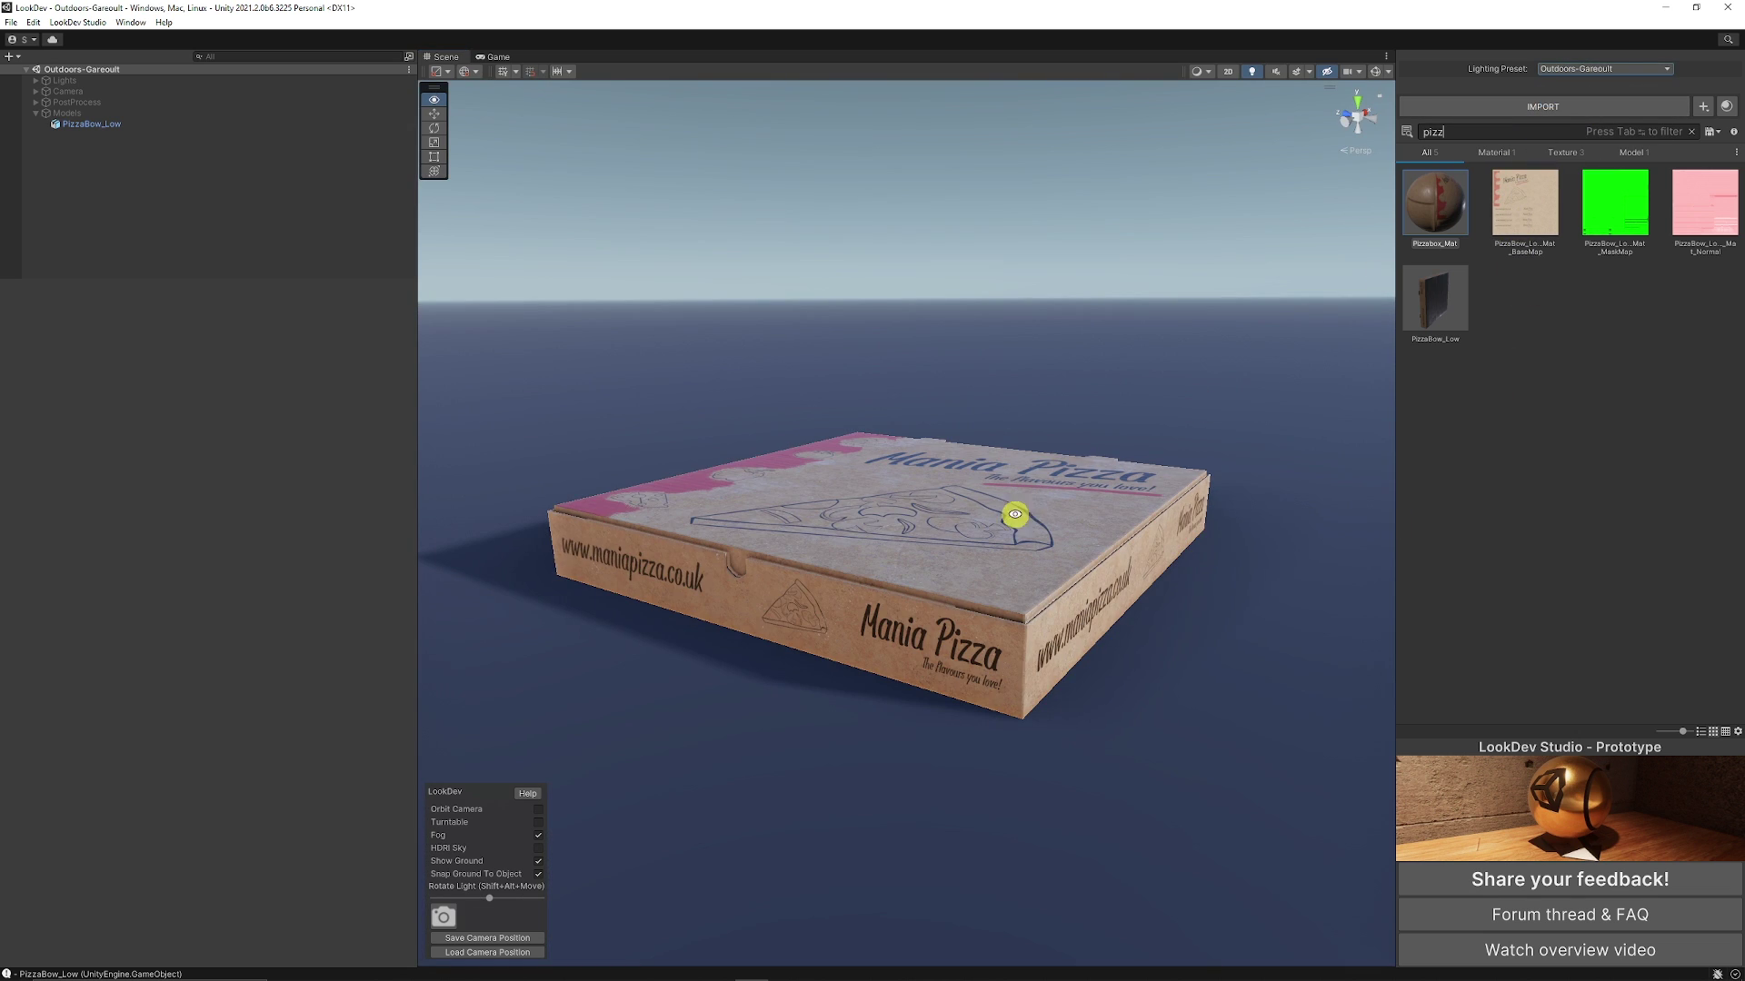
left_click(113, 121)
left_click_drag(935, 635, 1062, 693, "alt")
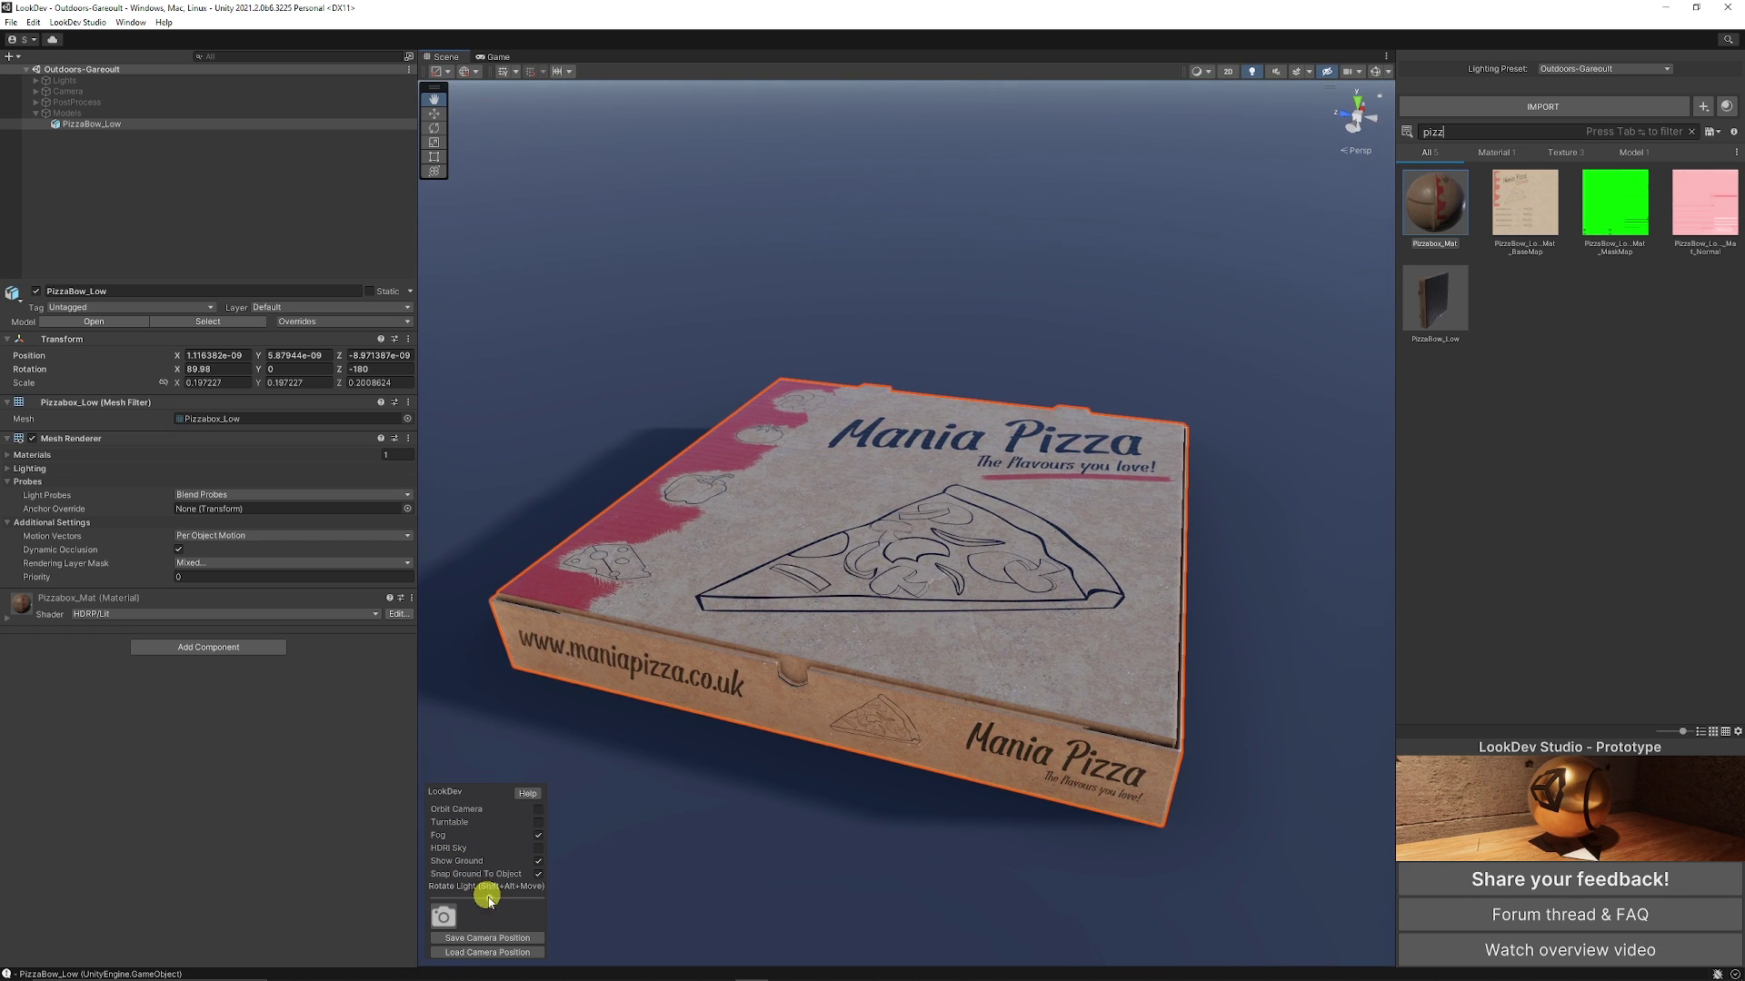
left_click_drag(488, 896, 440, 903)
- Swing the light back onto the lid, take an F12 screenshot, and return to Scene view
left_click_drag(576, 864, 996, 634, "alt")
key("F12")
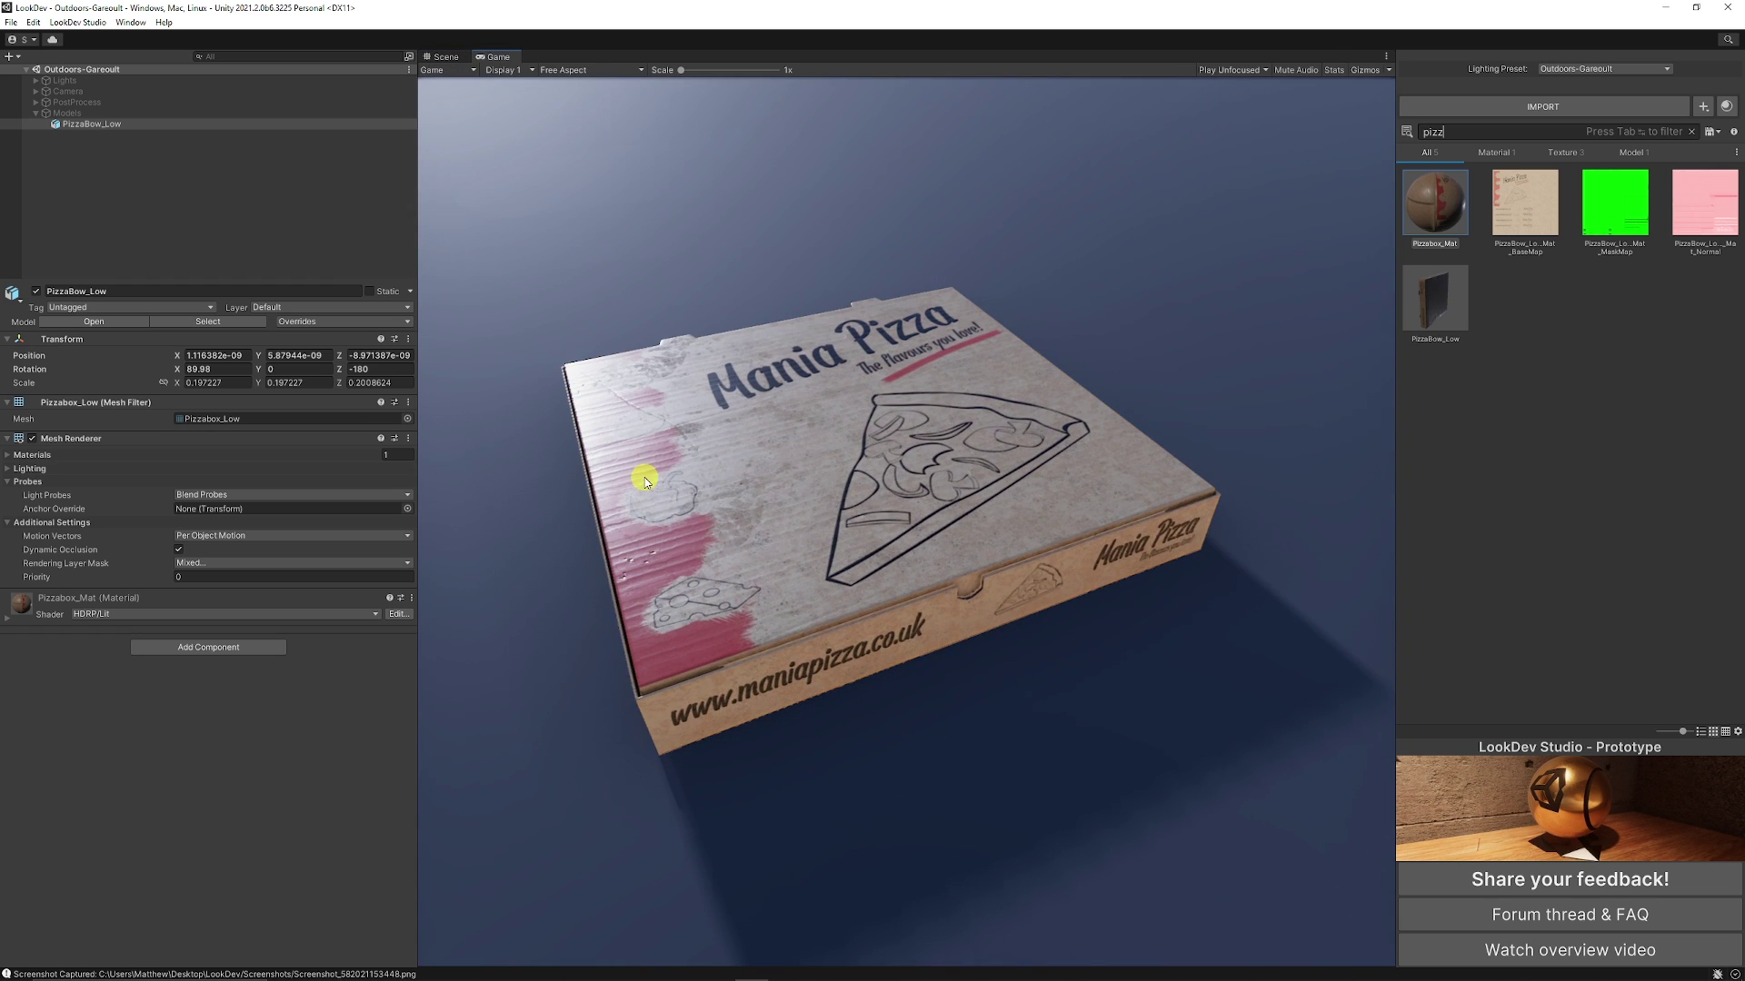
left_click(435, 56)
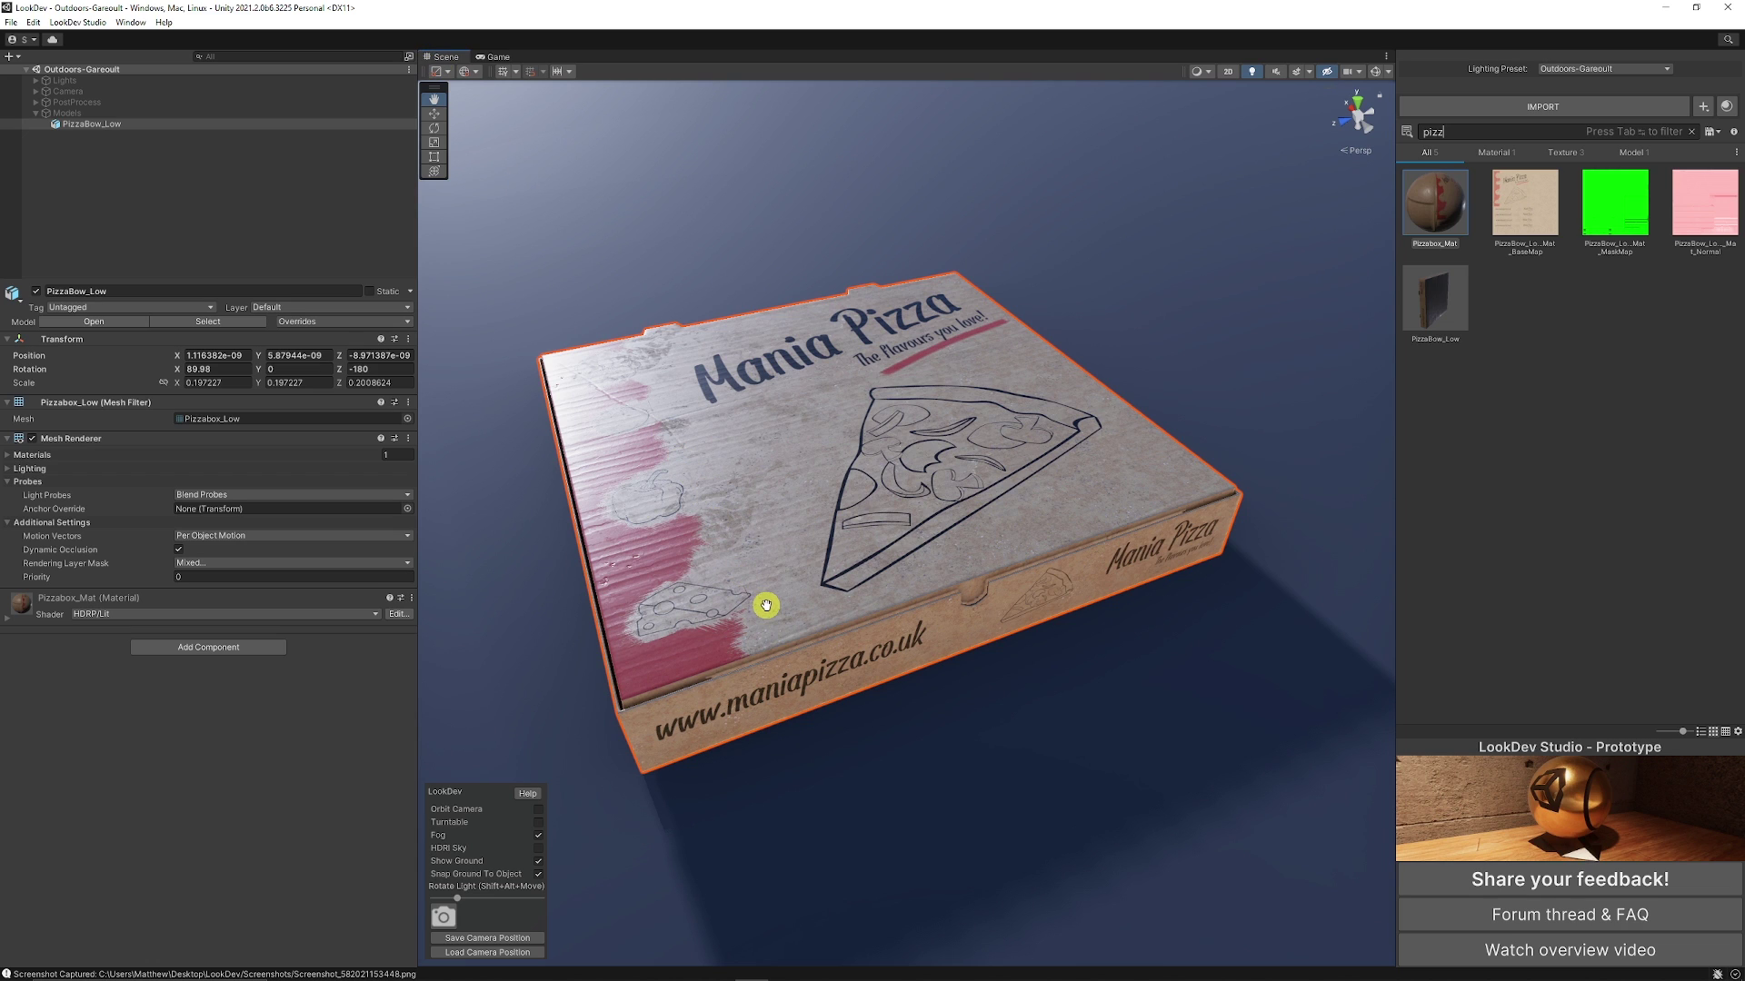
- Reveal PizzaBow_Low in File Explorer, open the newest screenshot from the Screenshots folder, then close it
right_click(1433, 312)
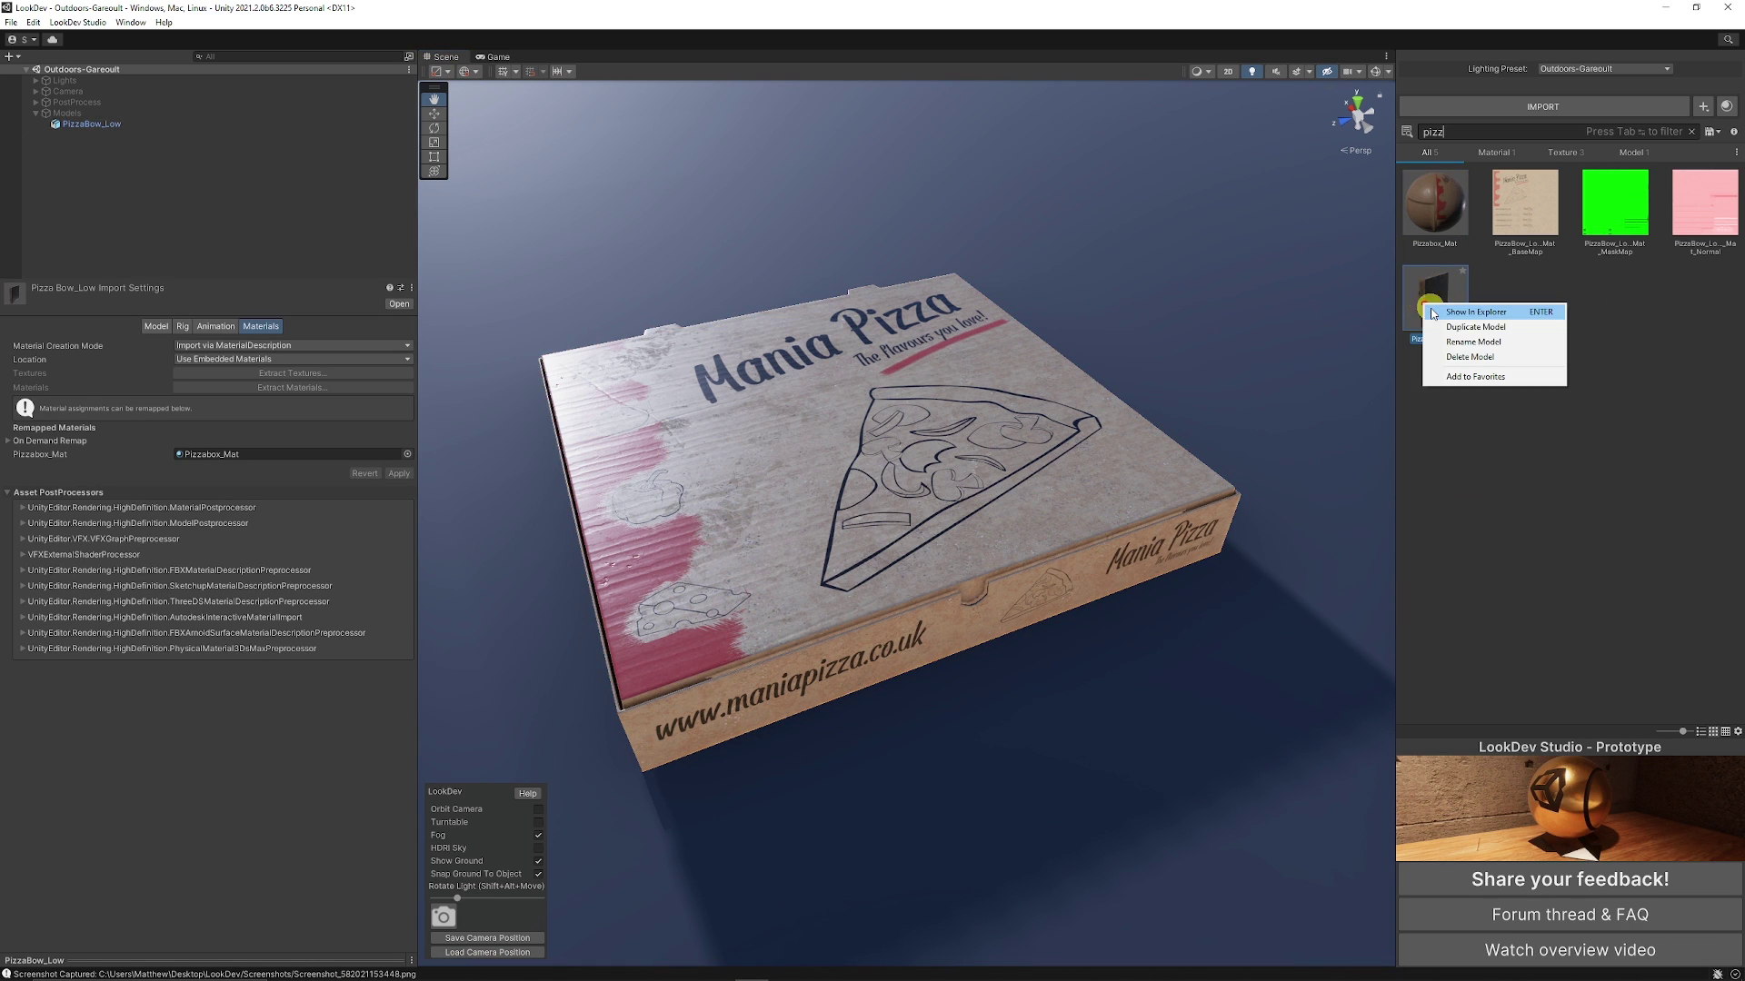
left_click(1481, 311)
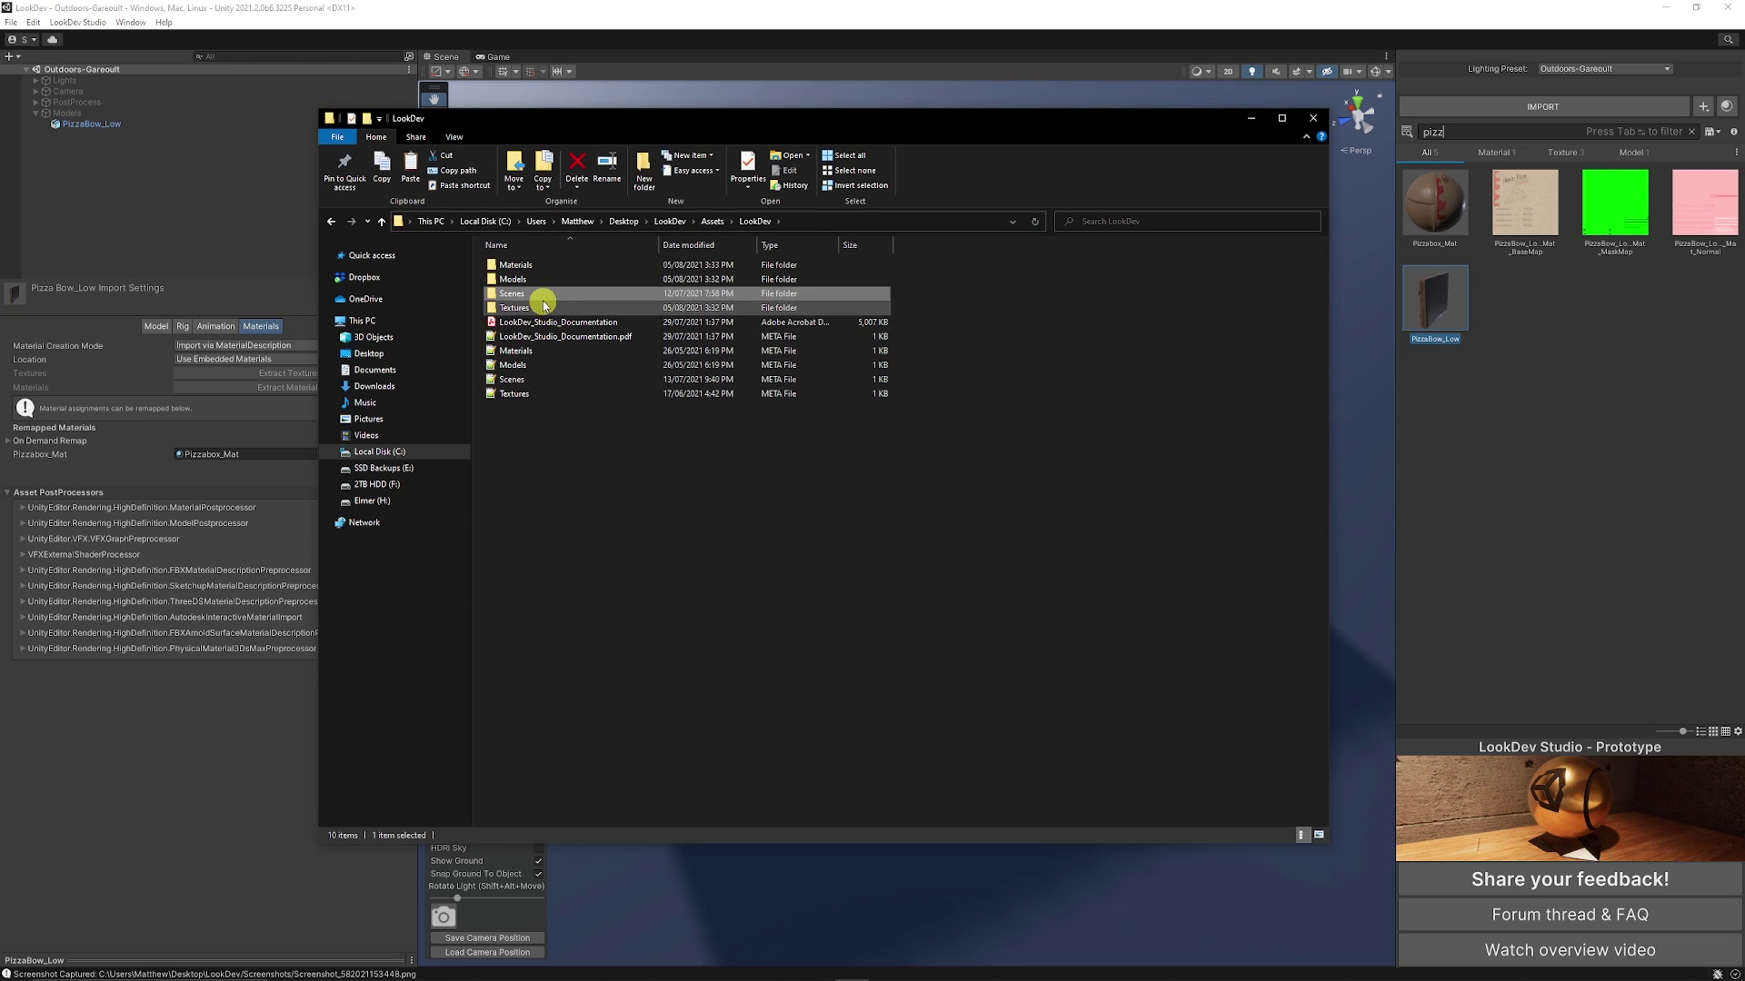
double_click(532, 351)
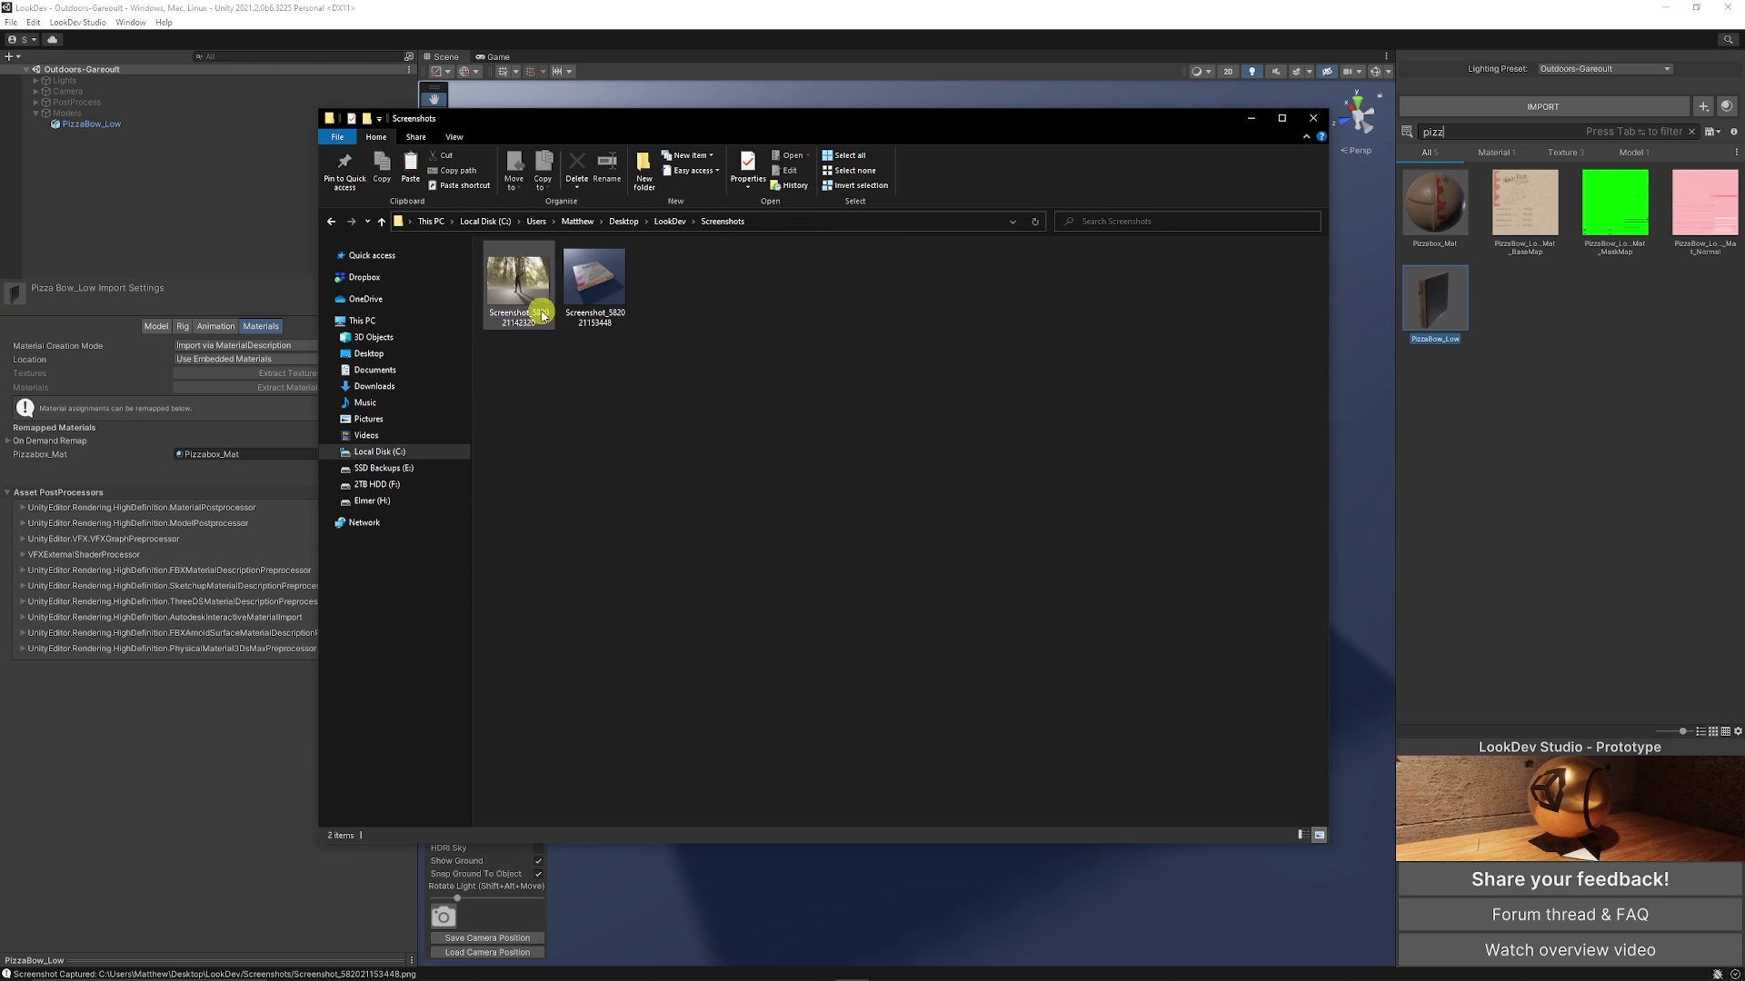
left_click(604, 300)
left_click(604, 300)
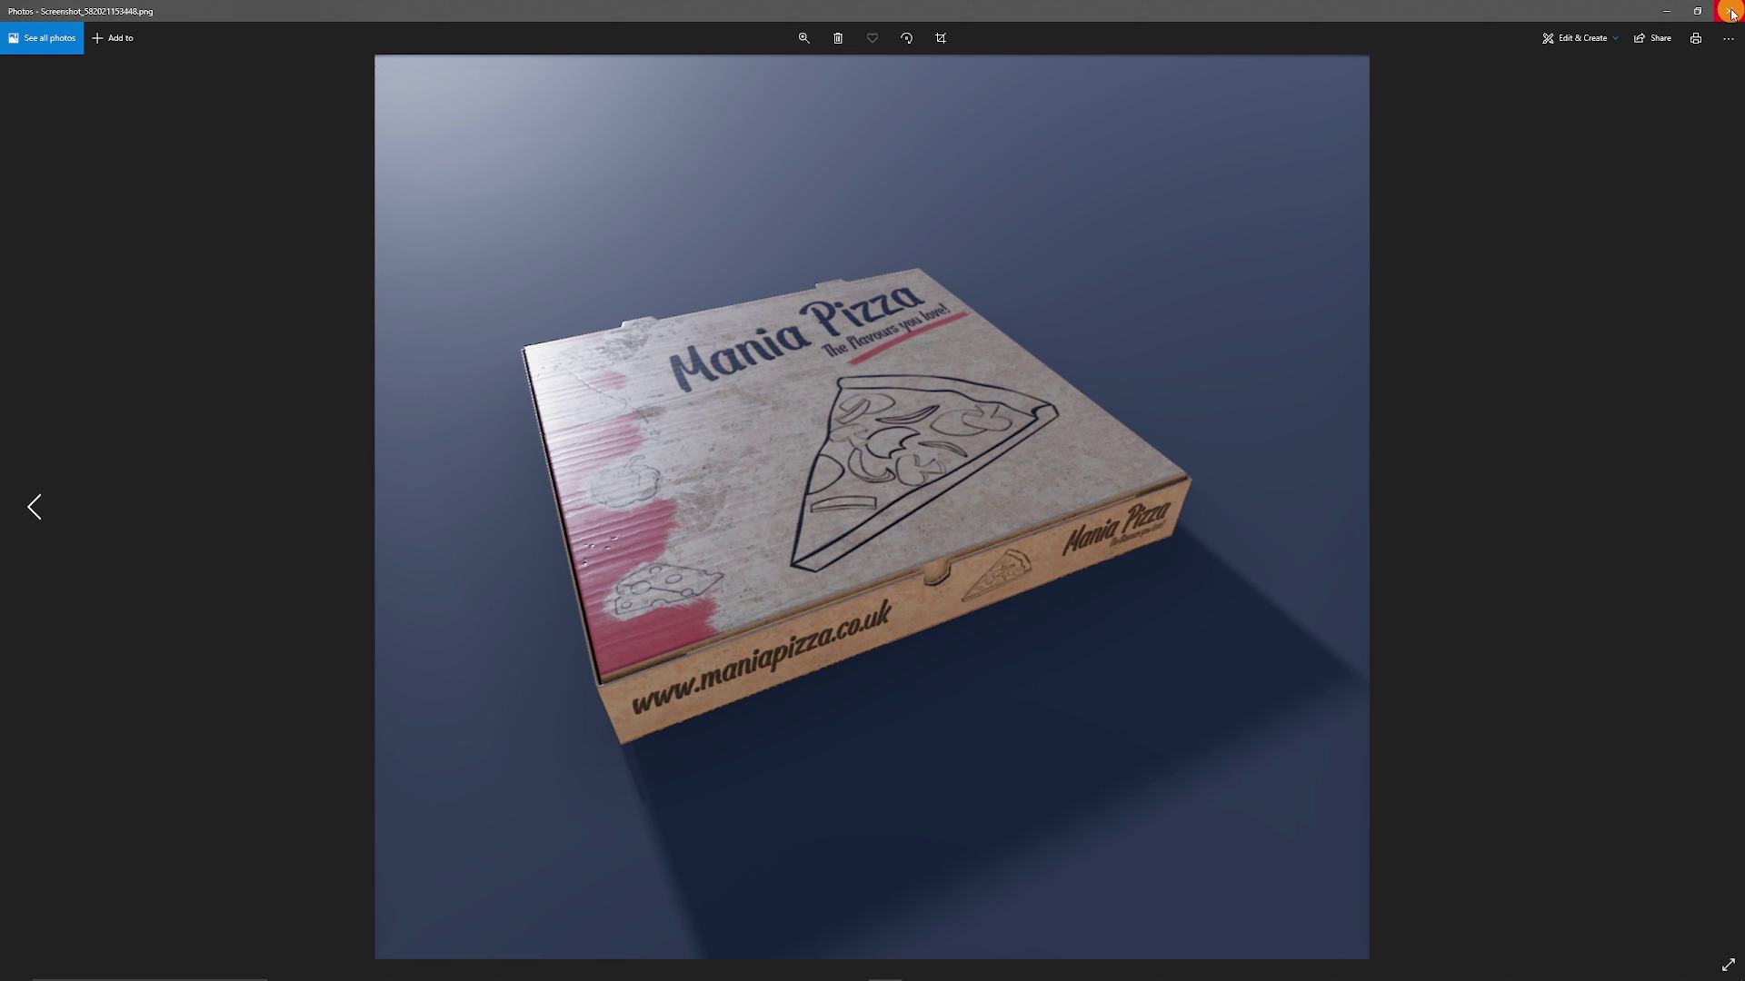
left_click(1729, 11)
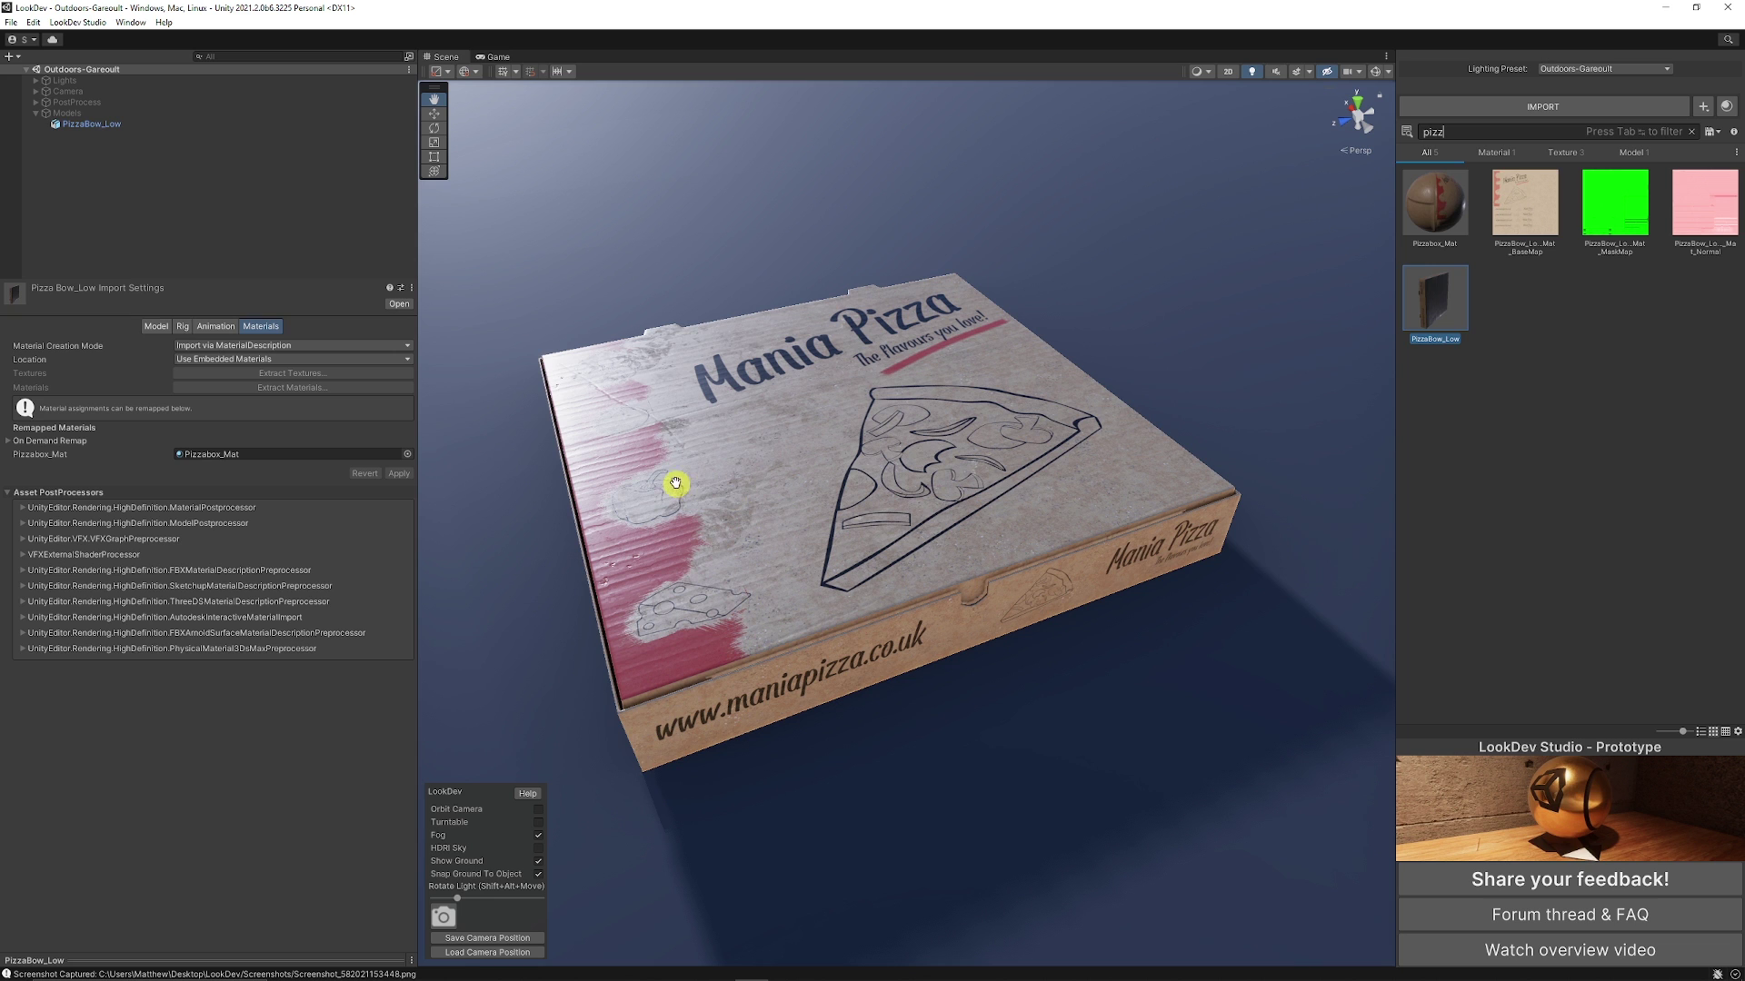
- Spin the pizza box on the turntable with T, then stop it
left_click(156, 326)
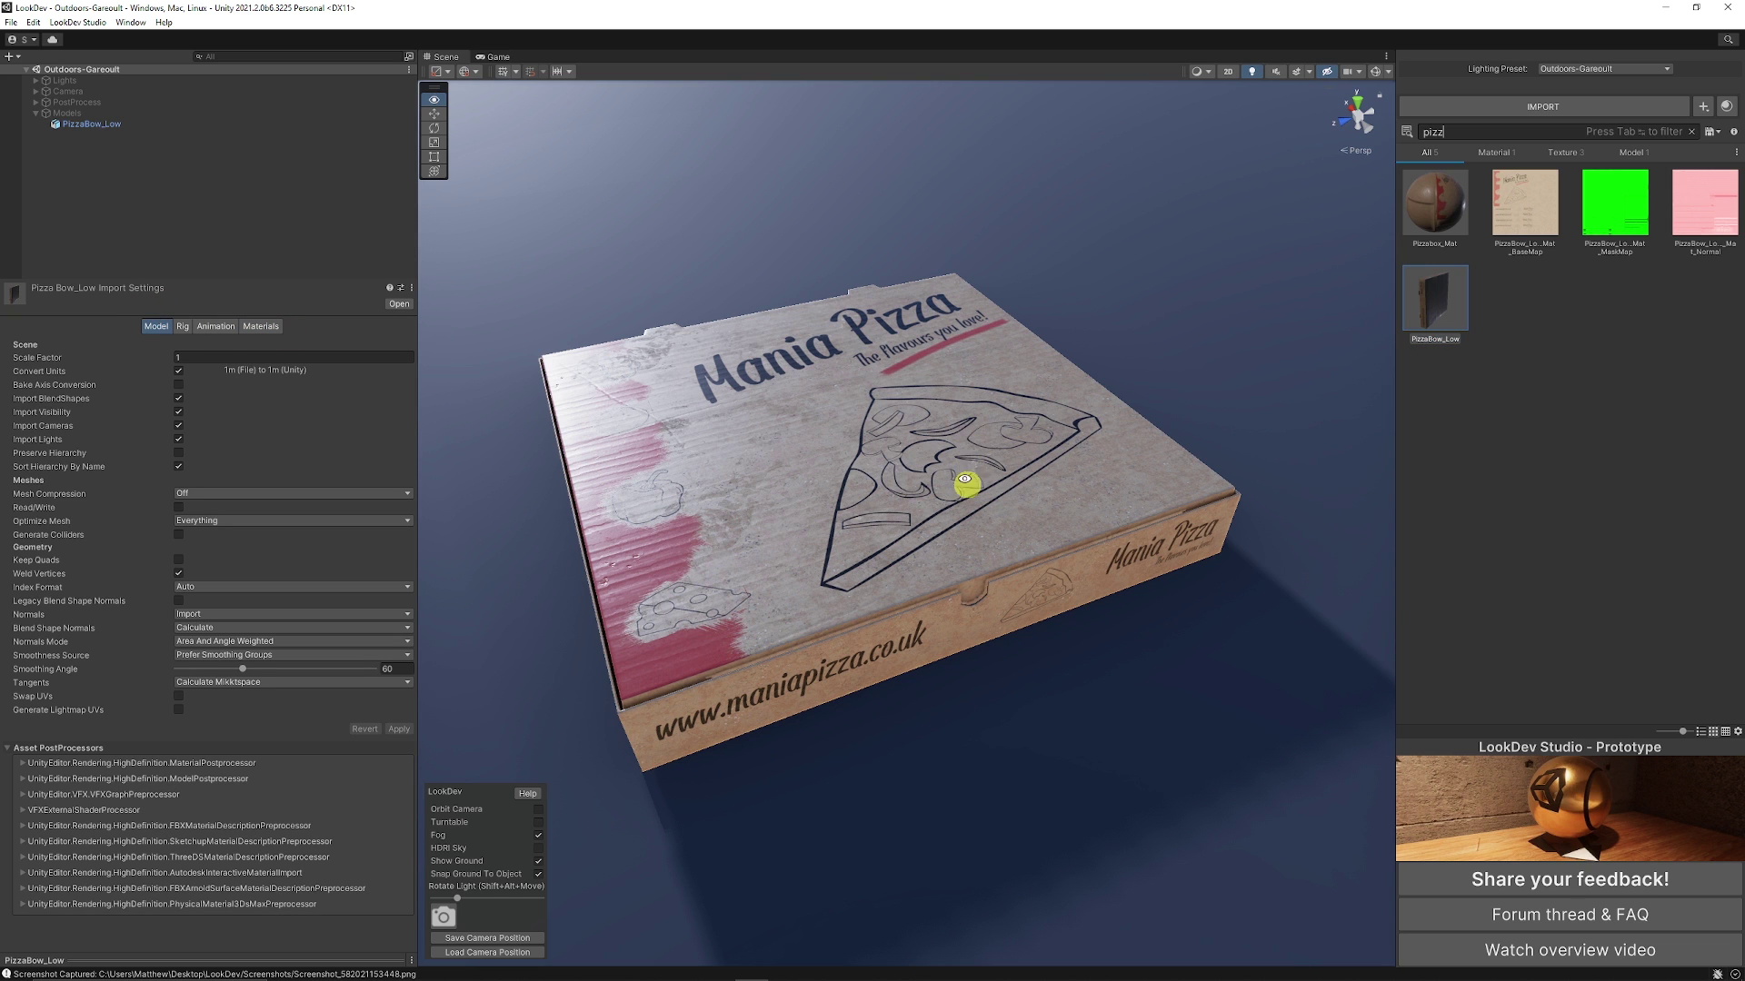
left_click_drag(952, 471, 712, 642, "alt")
key("t")
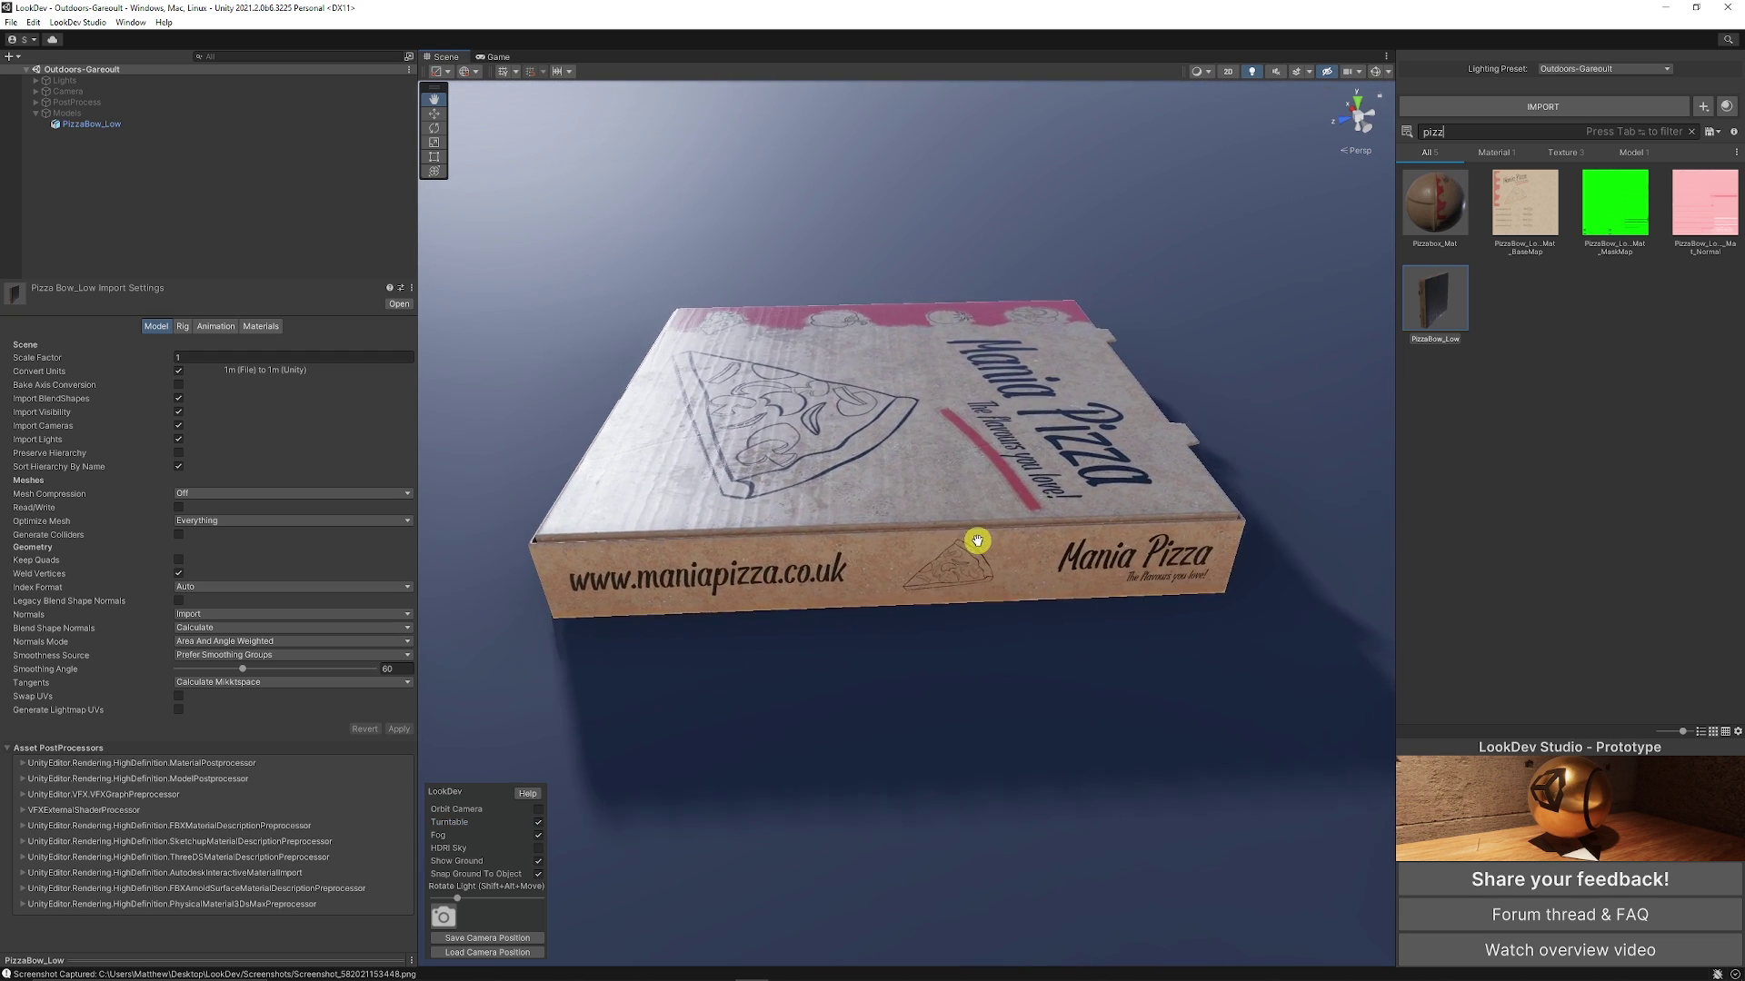
left_click(537, 820)
- Rotate the pizza box upright with the rotate gizmo so its lid faces the camera
left_click(926, 564)
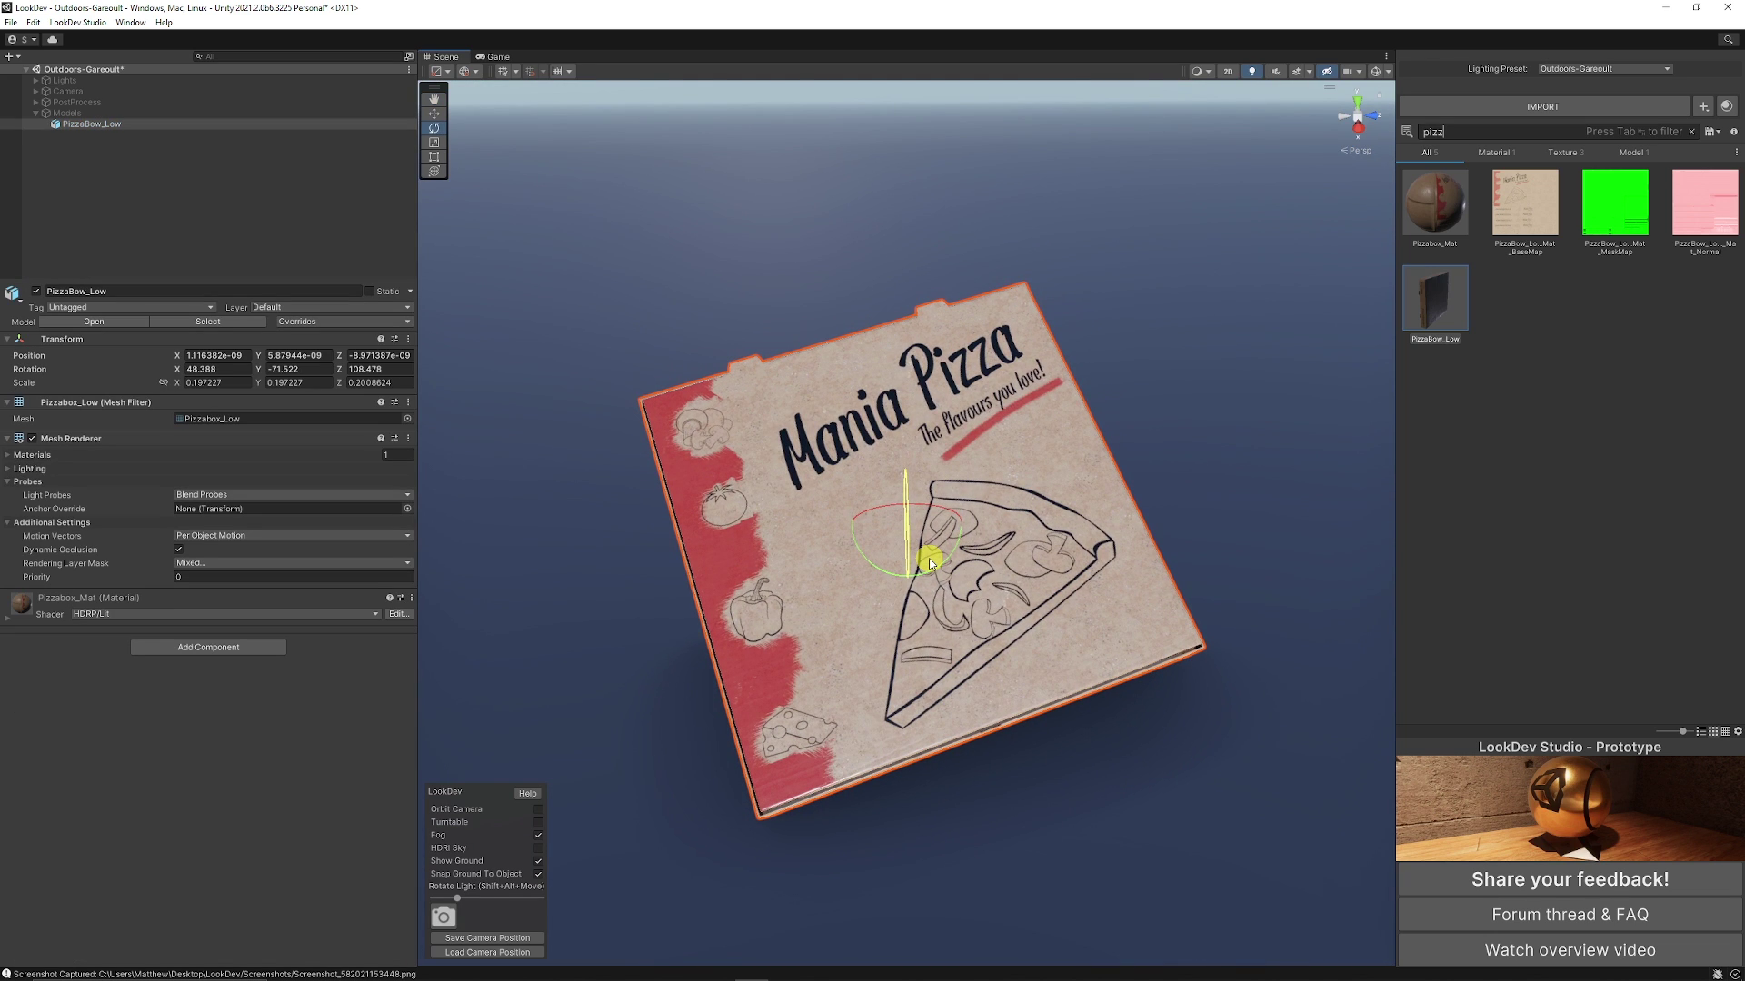
left_click_drag(929, 558, 990, 514)
left_click_drag(880, 482, 876, 635)
key("q")
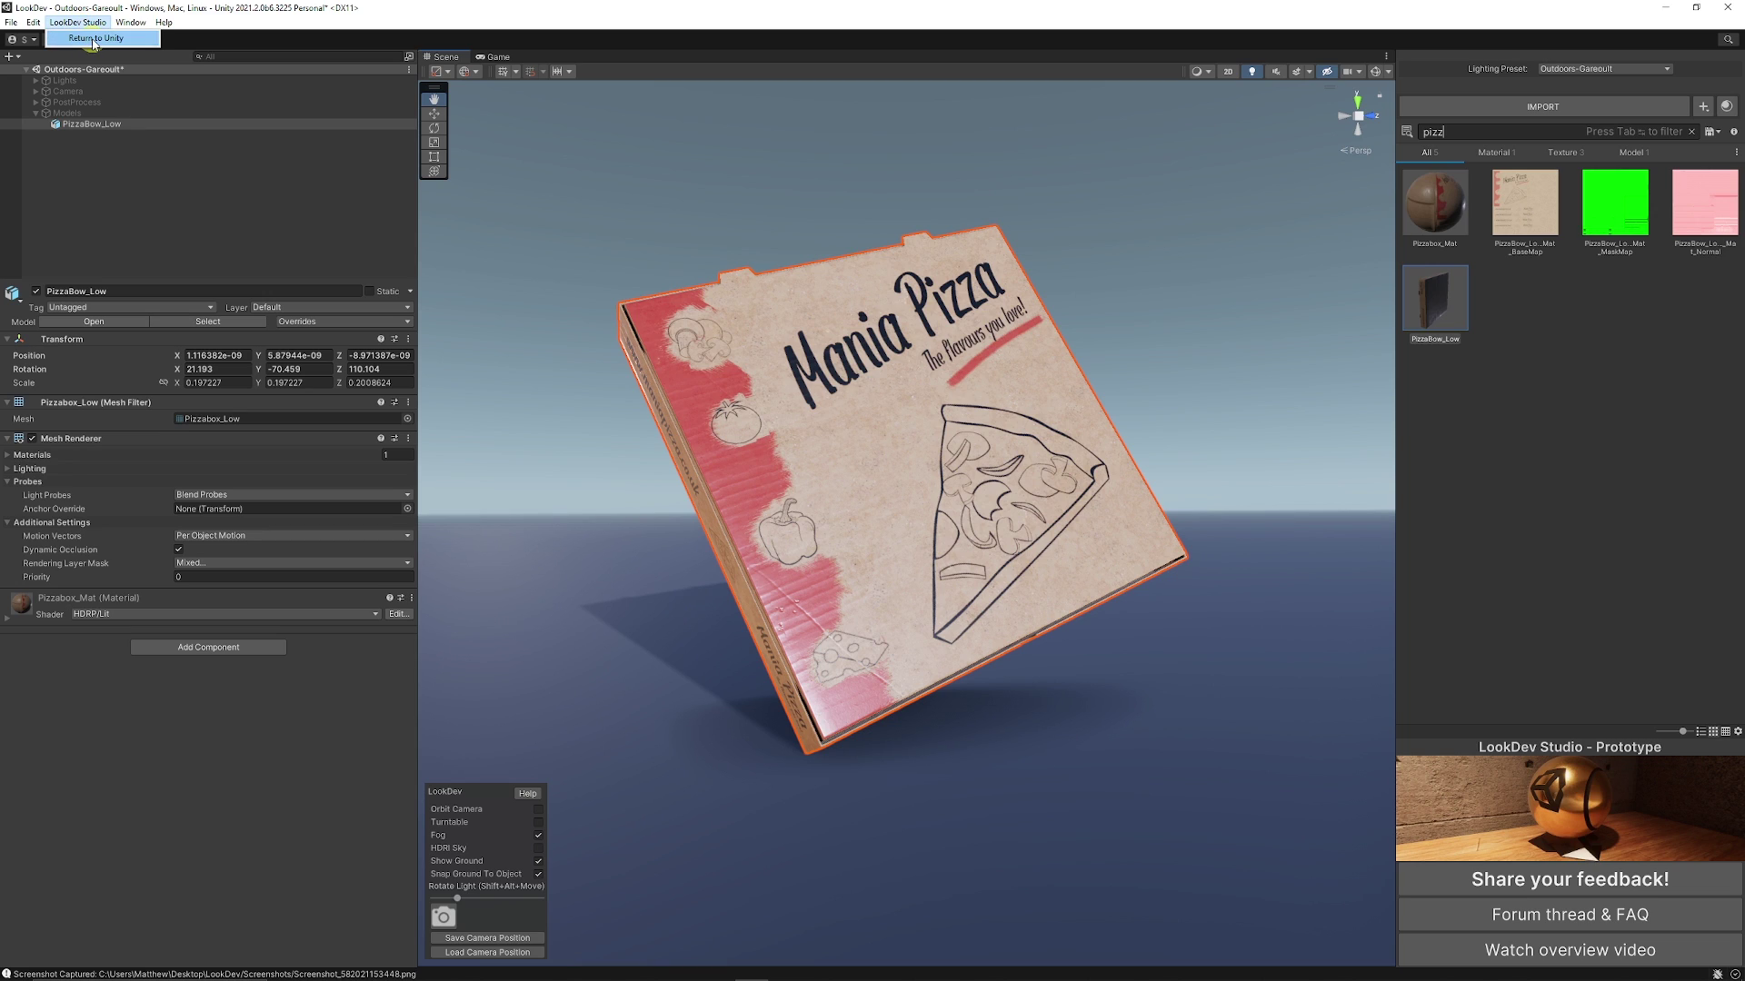
- Return to the Unity editor, fly the camera toward the tilted box, then reopen LookDev Studio
left_click(94, 39)
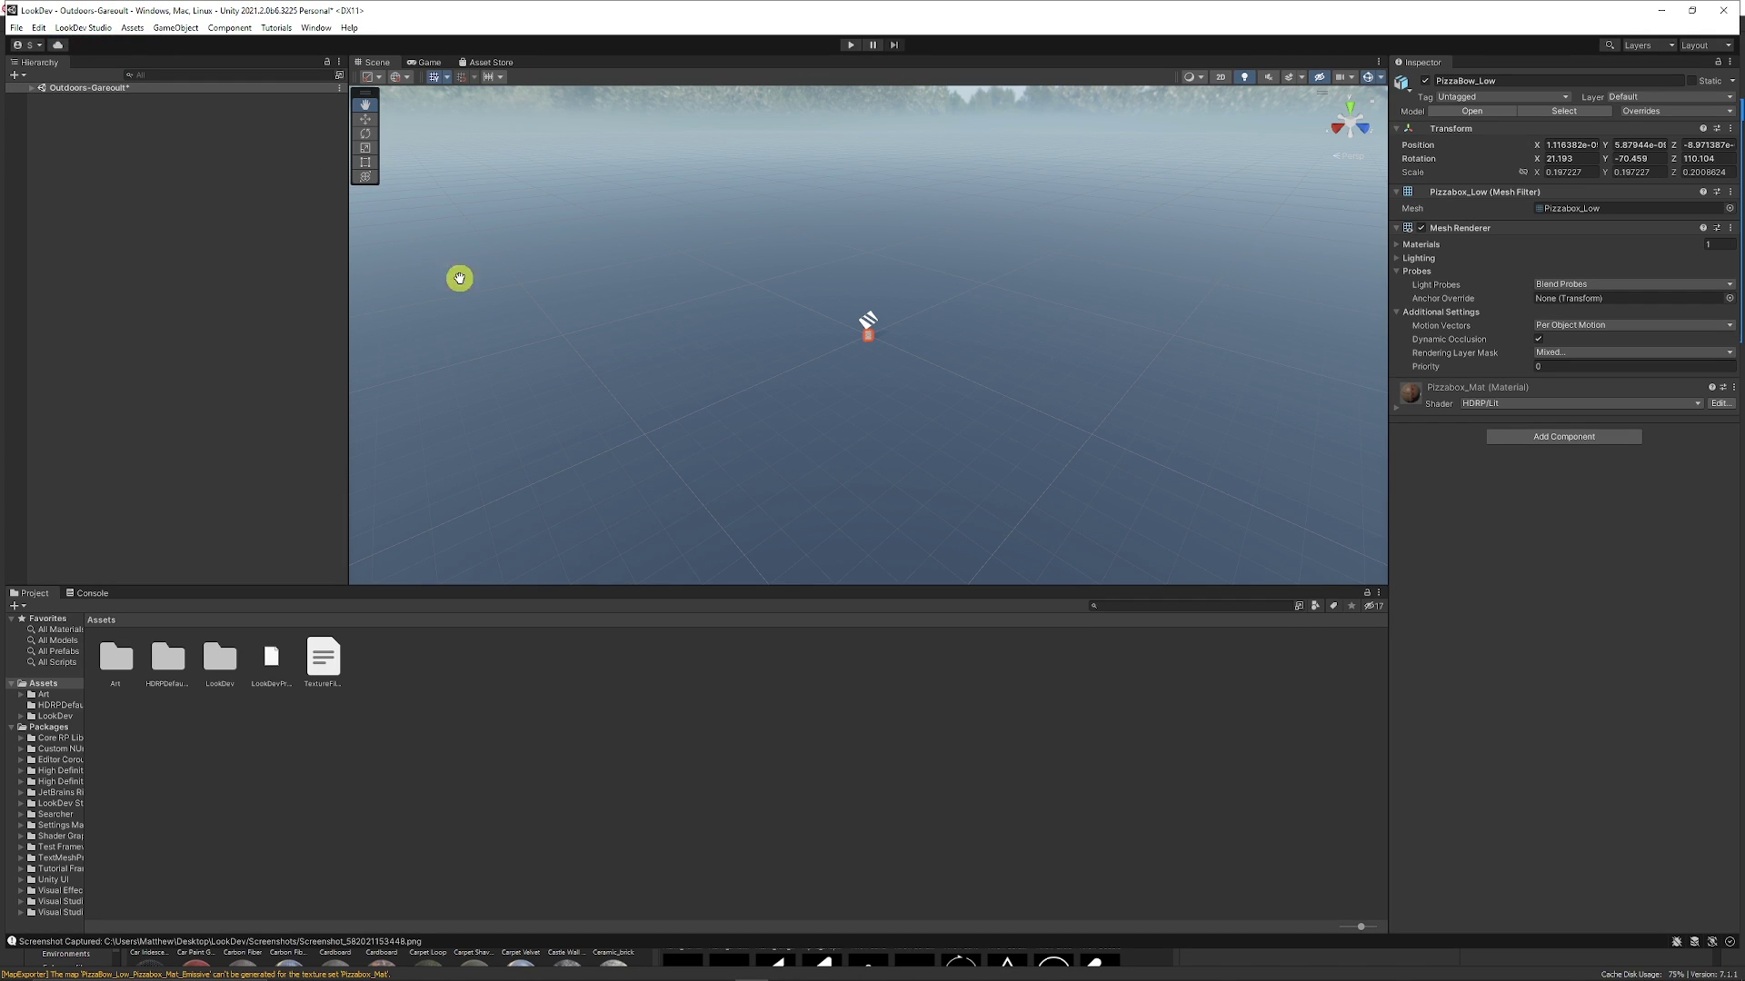
key("w")
right_click_drag(949, 323, 1079, 312)
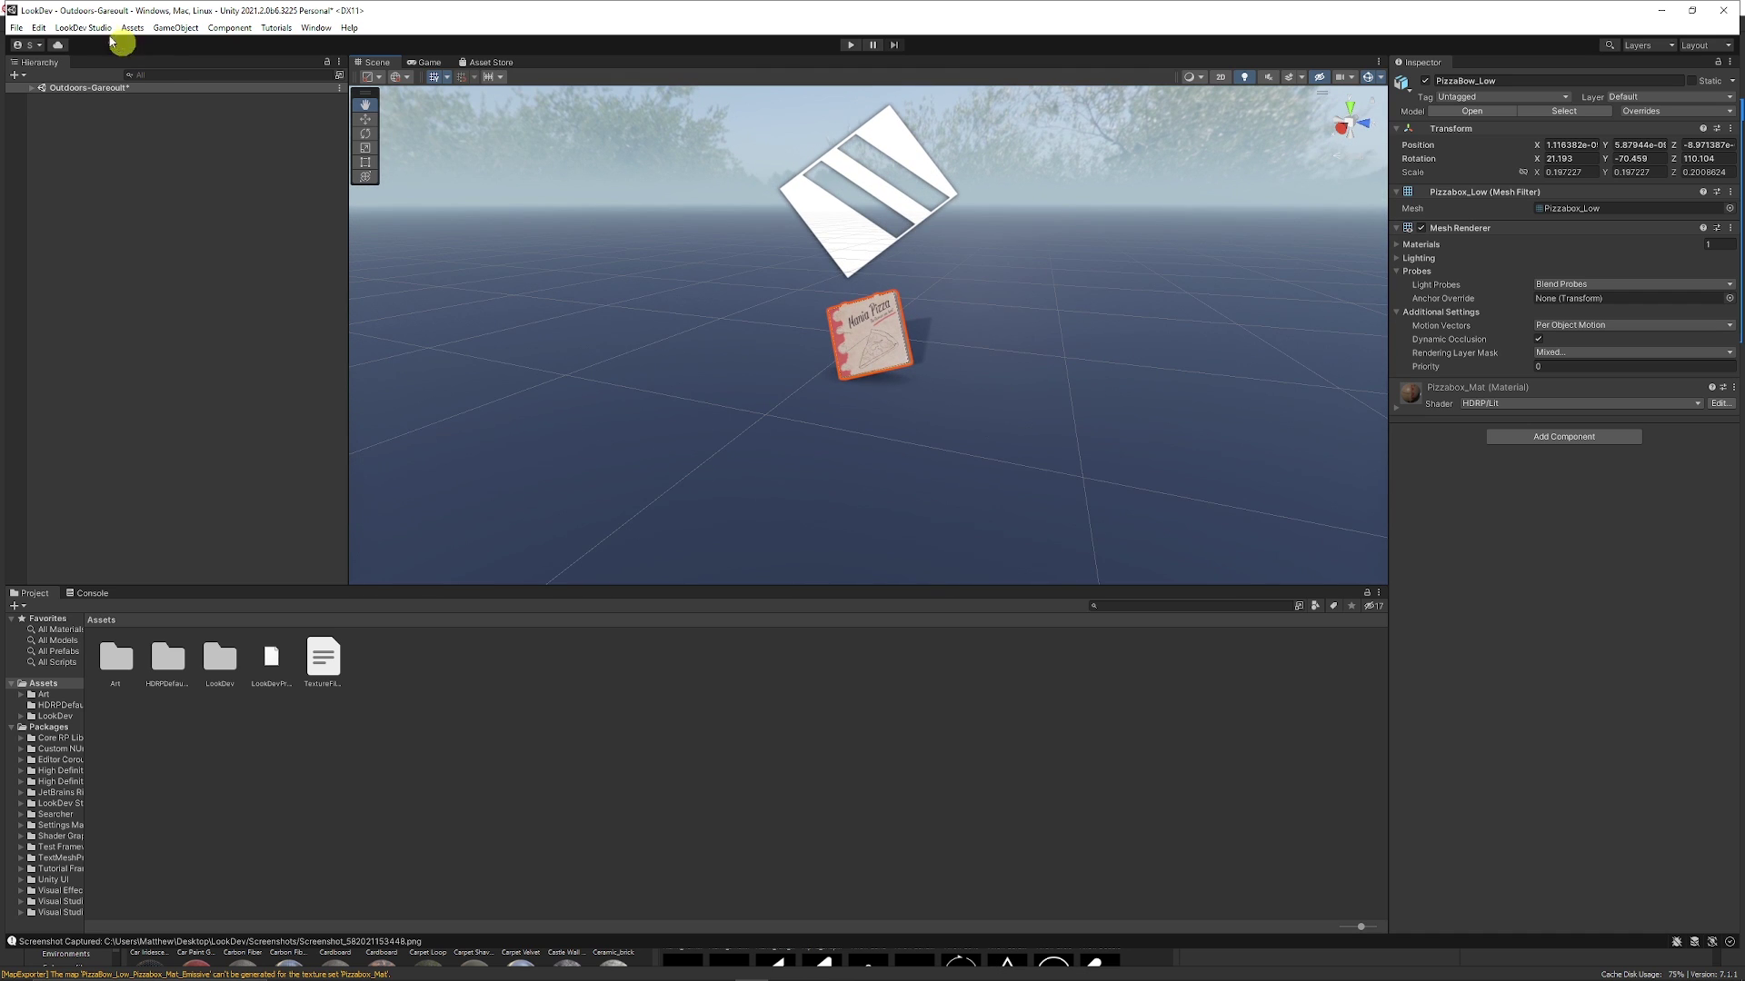
left_click(100, 46)
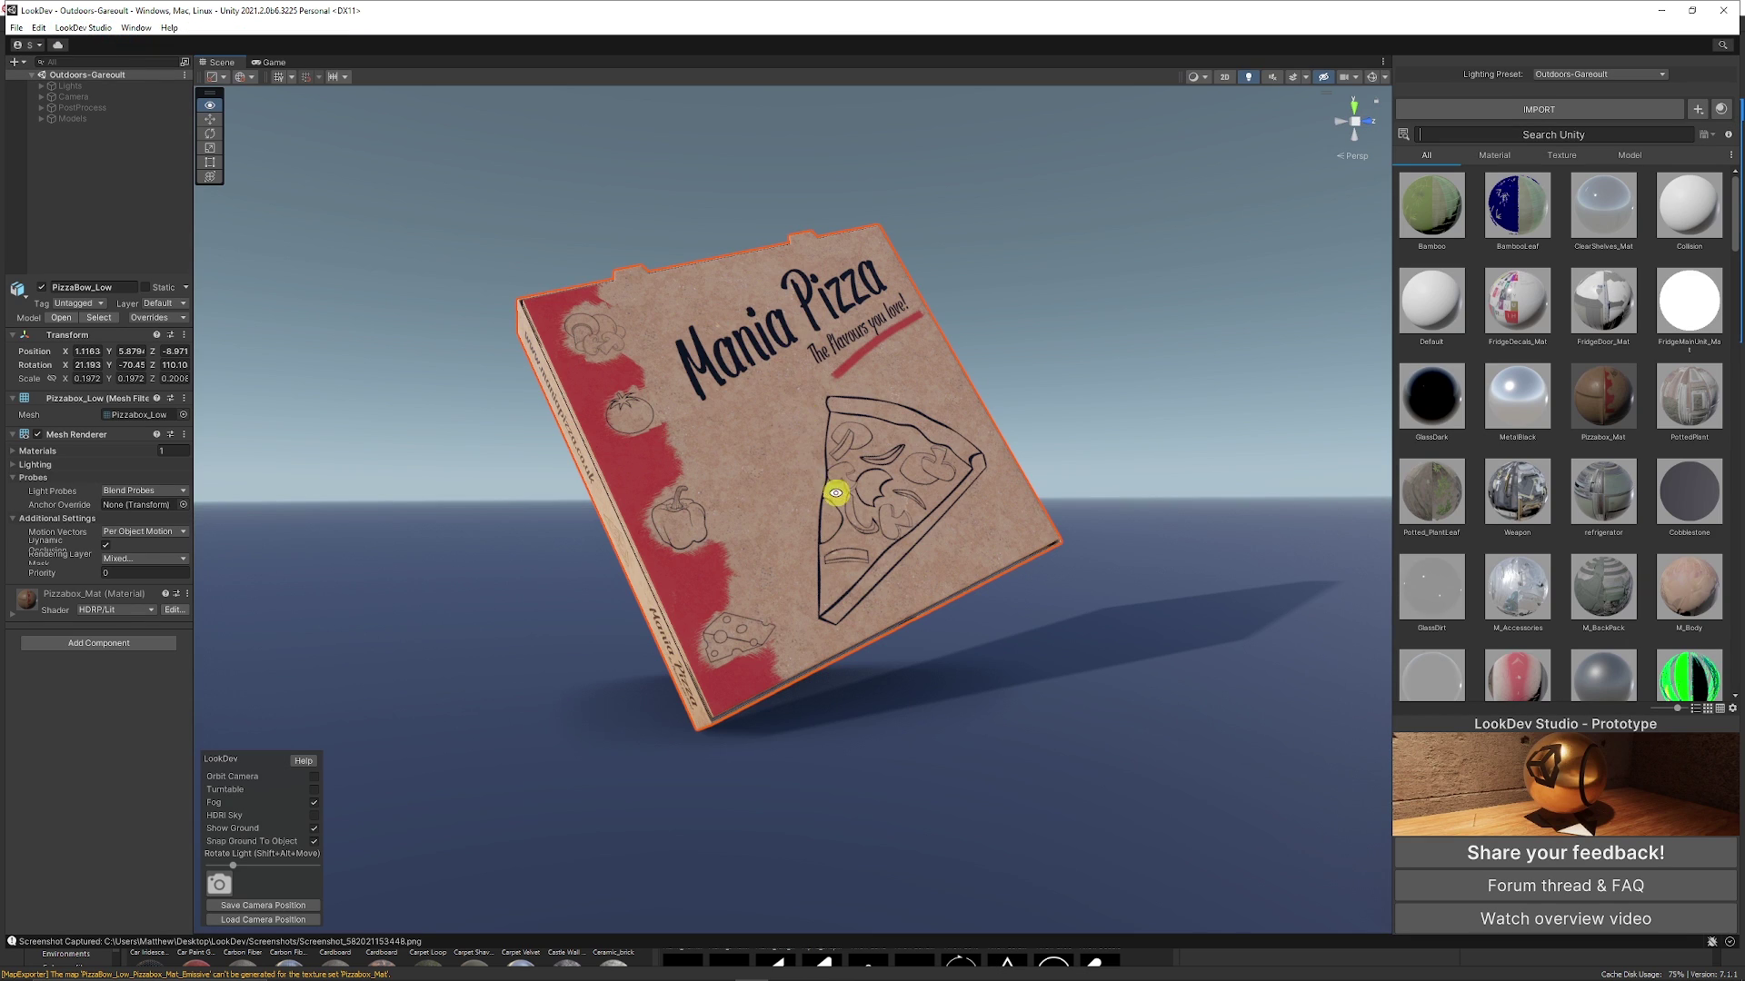
mouse_move(832, 492)
right_mouse_down()
mouse_move(669, 417)
mouse_move(924, 506)
mouse_move(826, 482)
right_mouse_up()
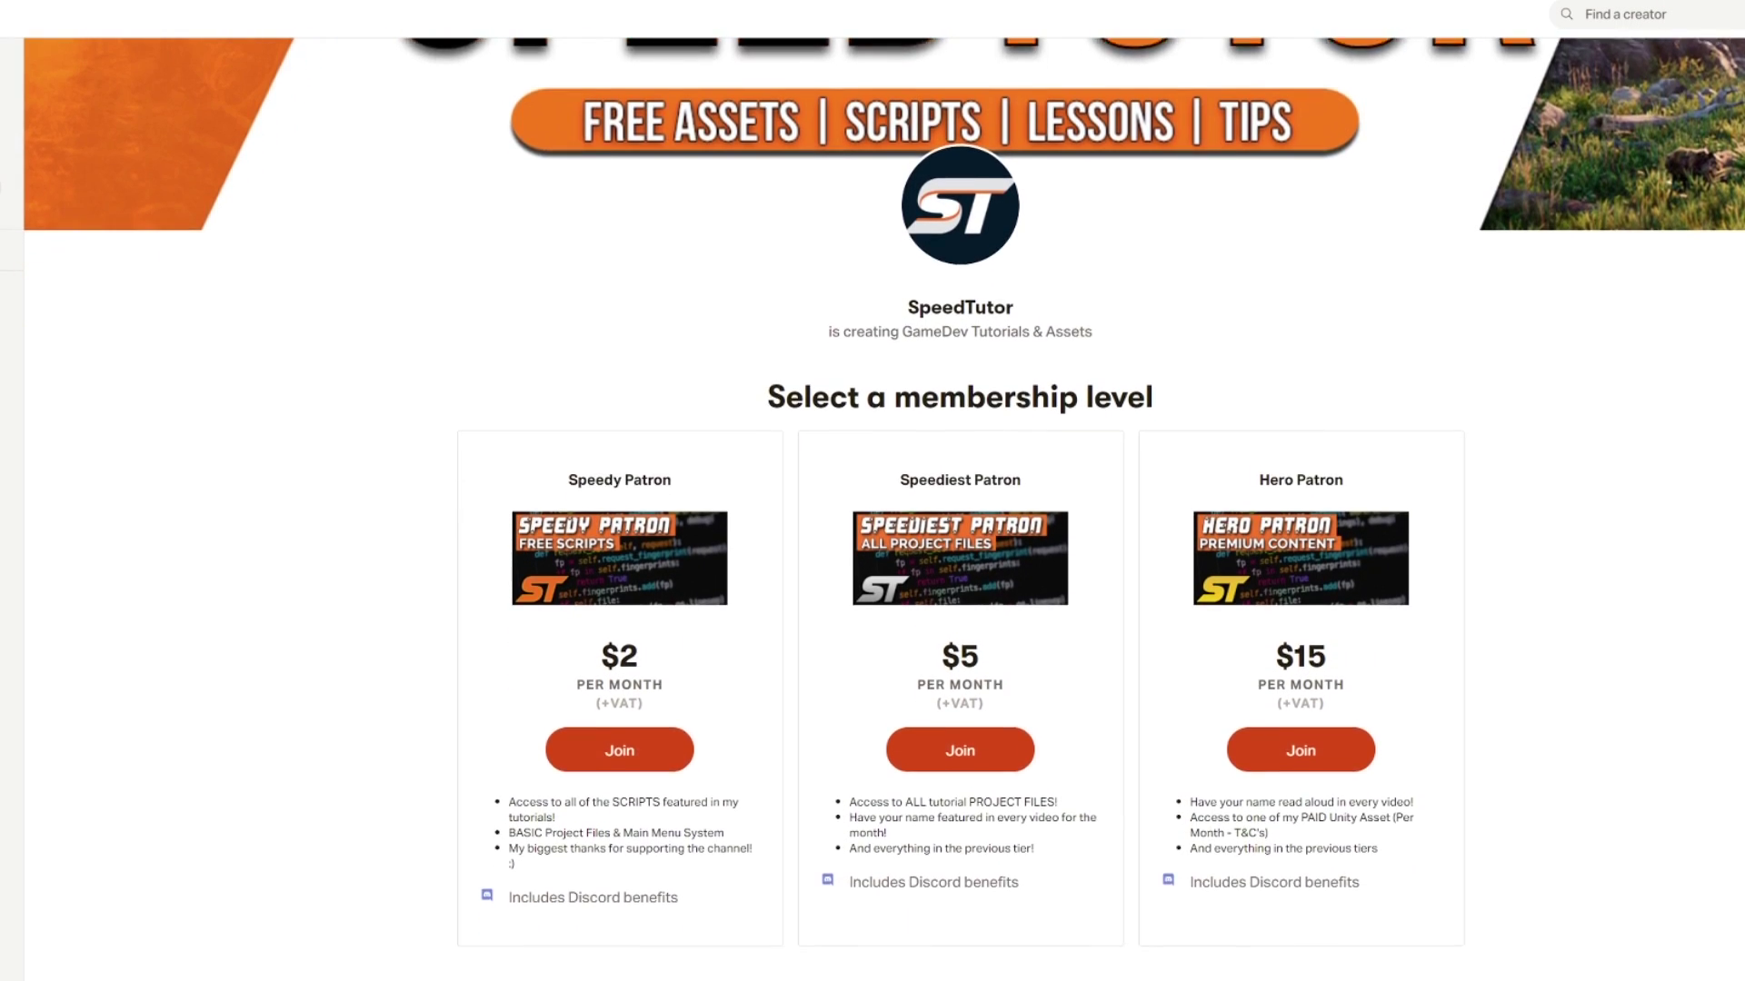
- Scroll the SpeedTutor Patreon page past the $2, $5 and $15 tiers to Recent posts
scroll(872, 509, "down", 4)
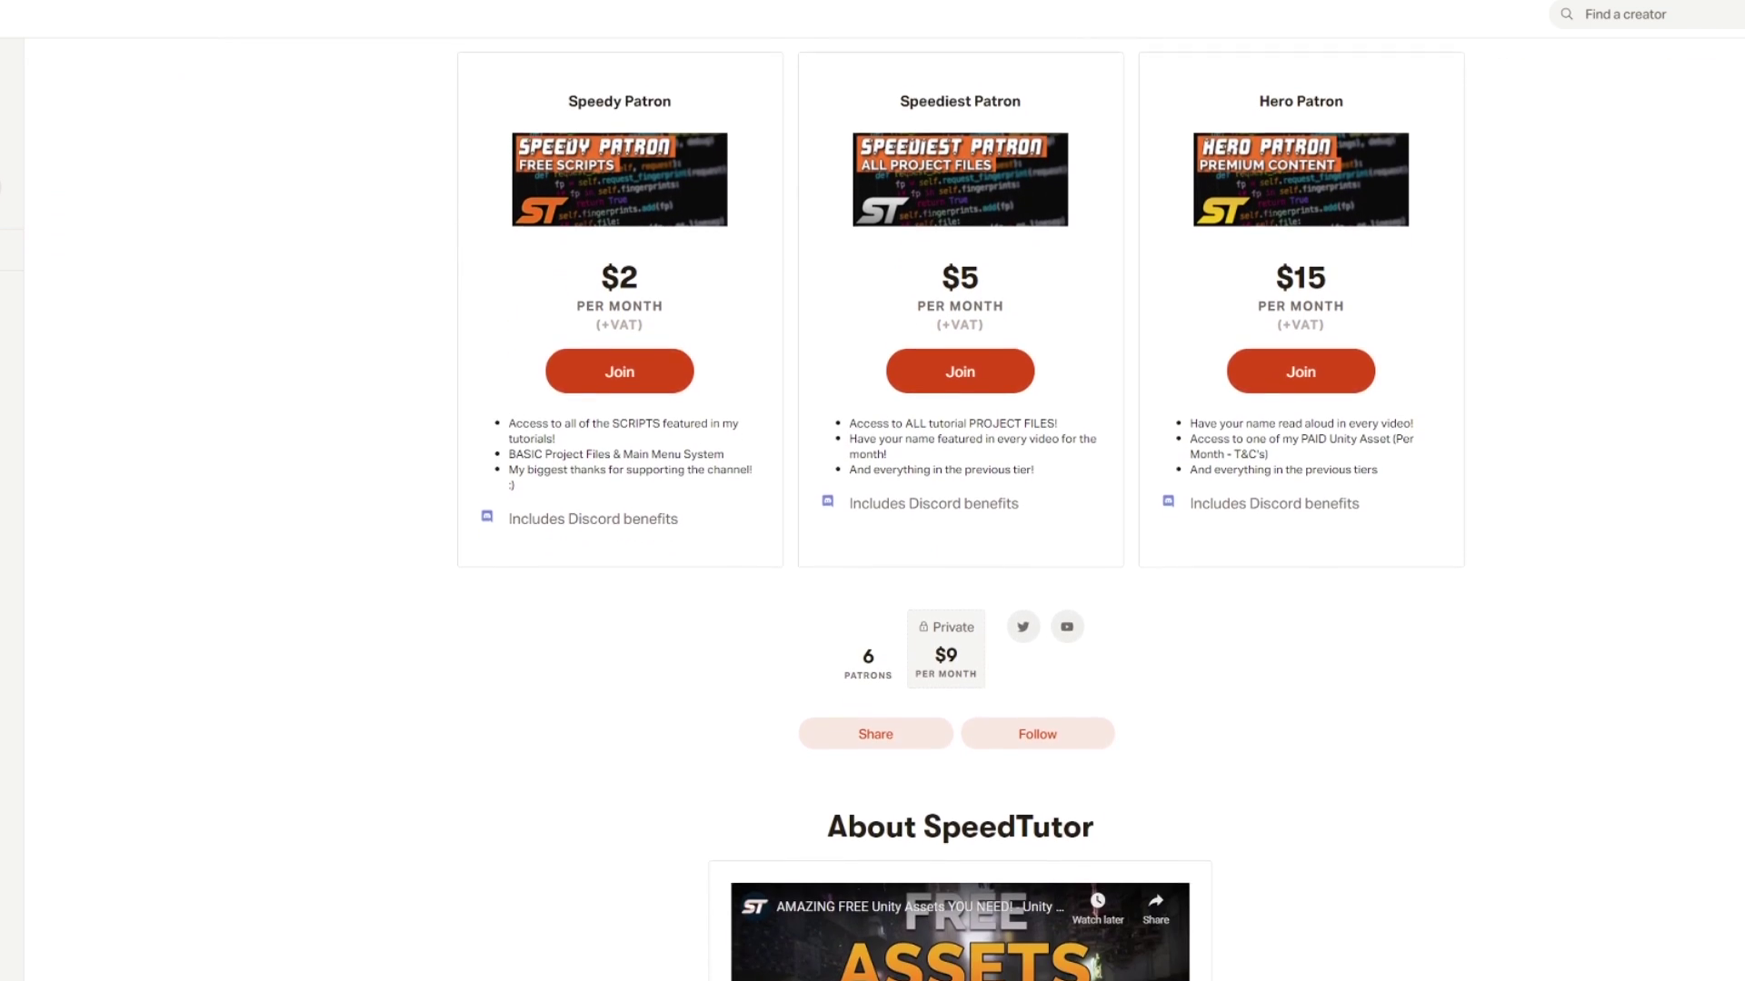
scroll(872, 509, "down", 8)
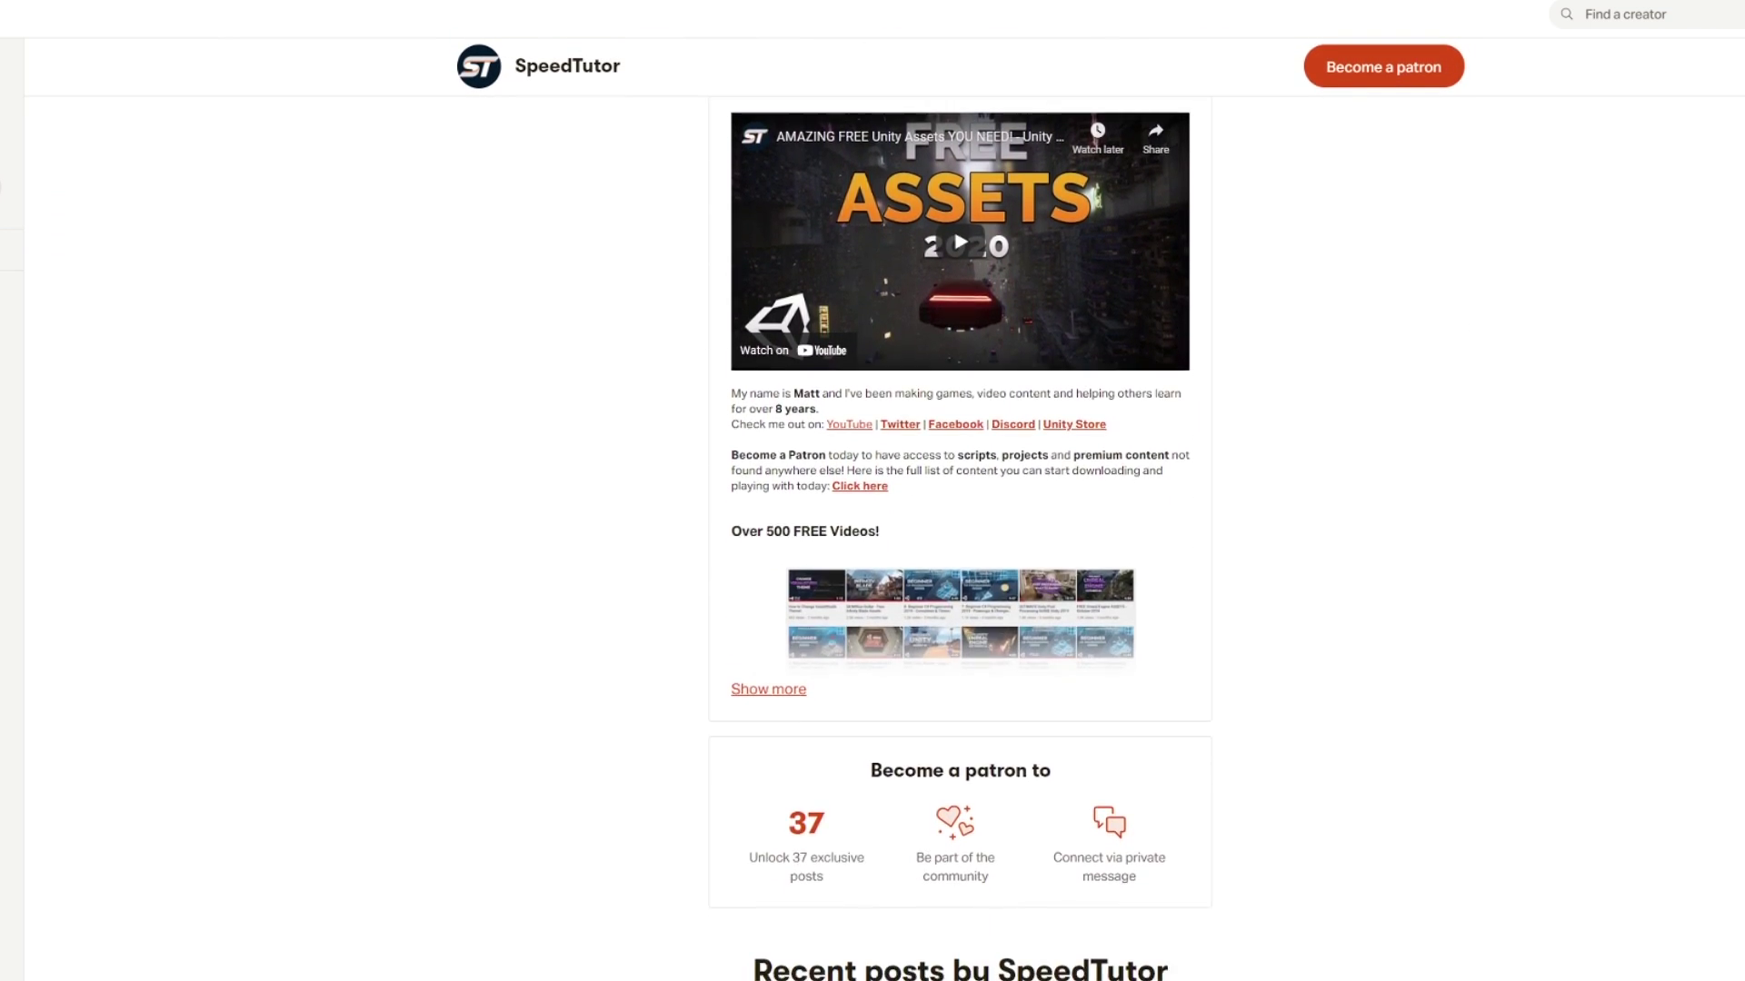
scroll(873, 509, "down", 8)
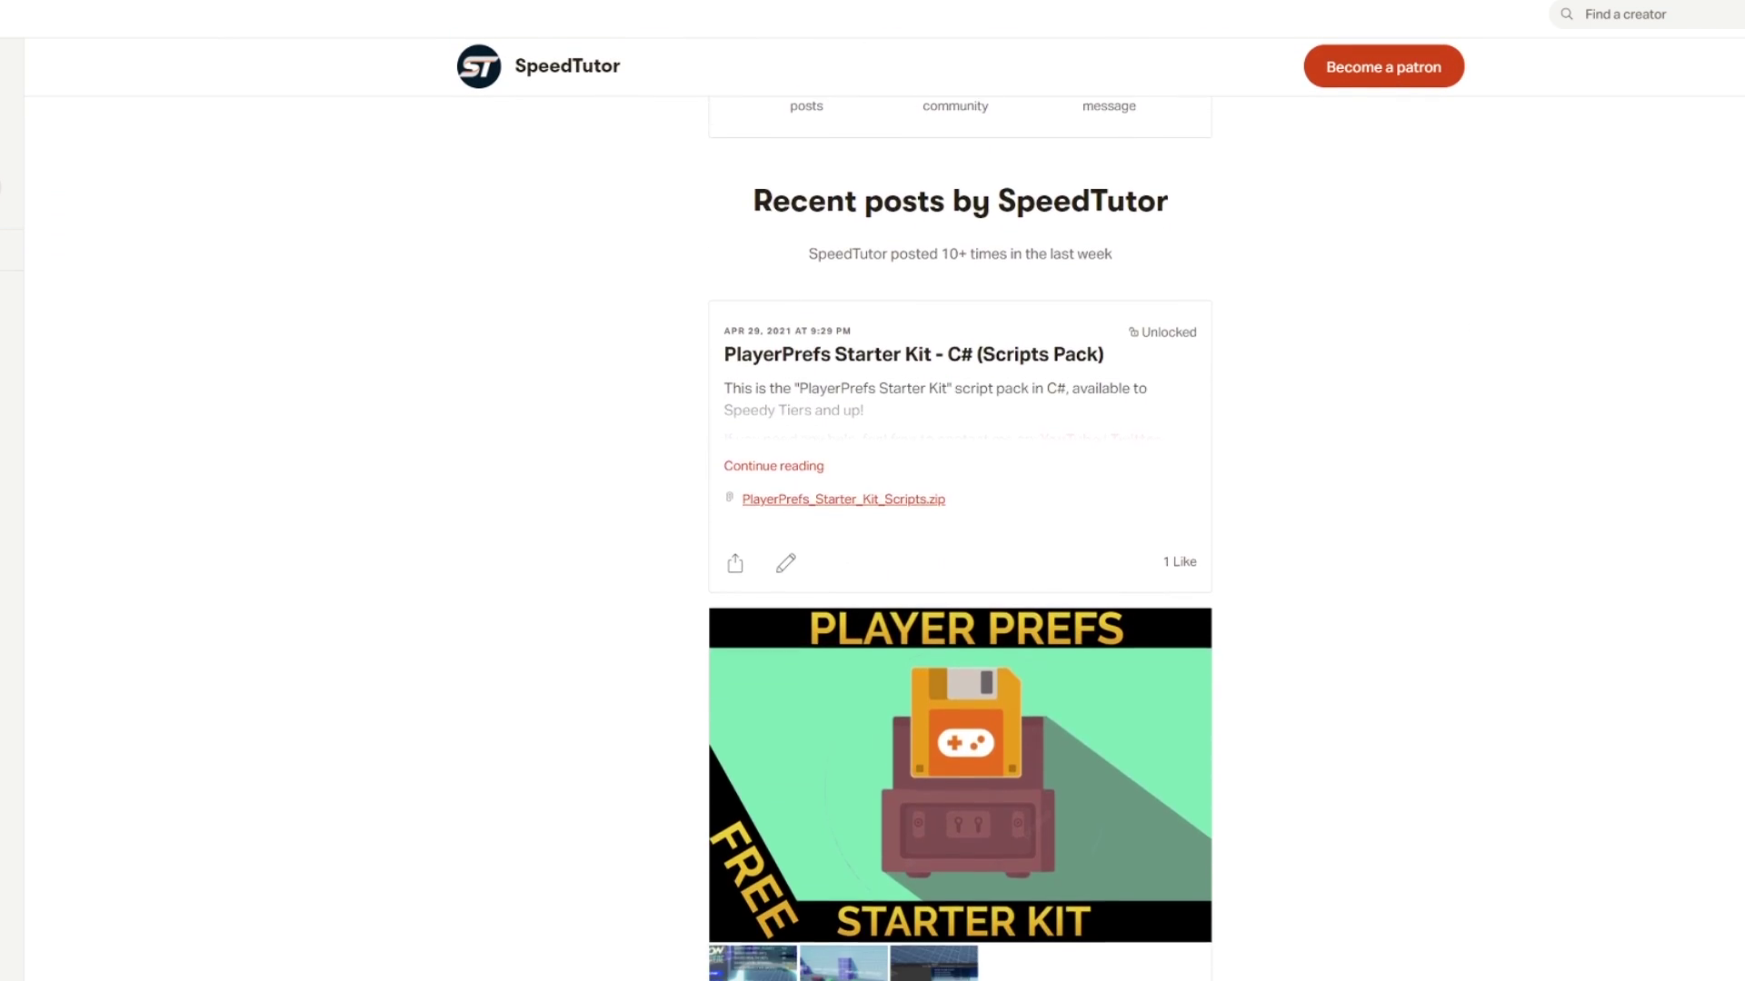
scroll(872, 509, "down", 8)
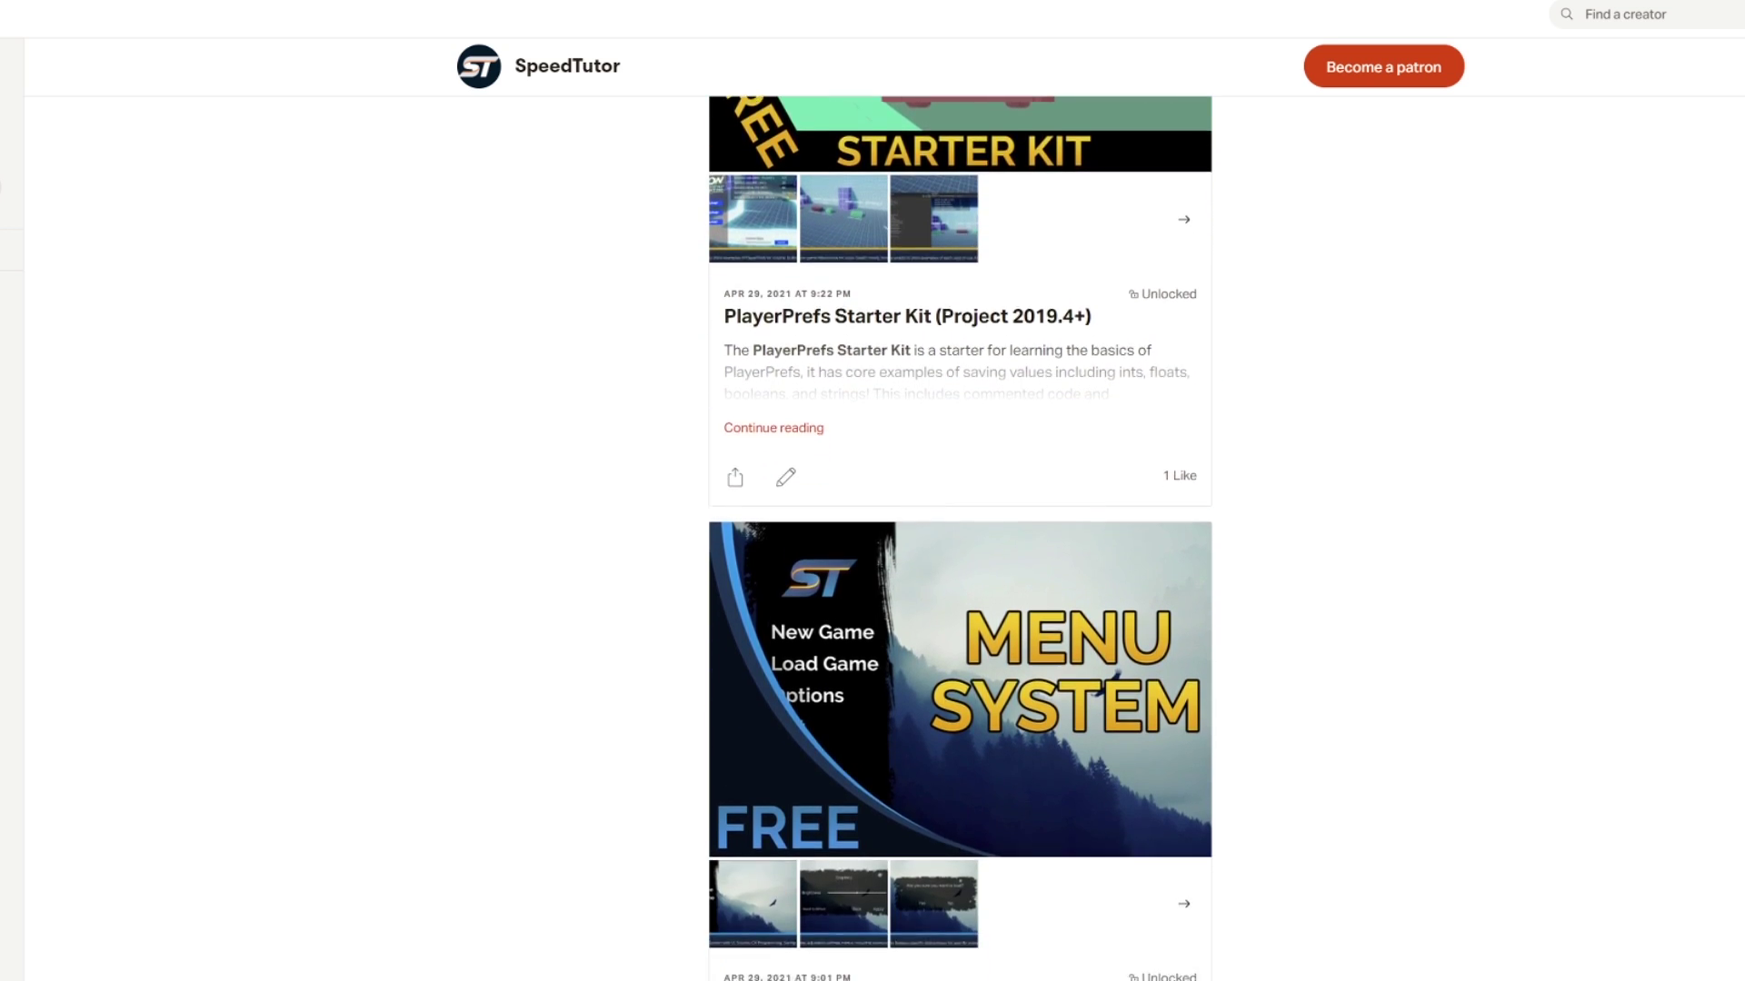